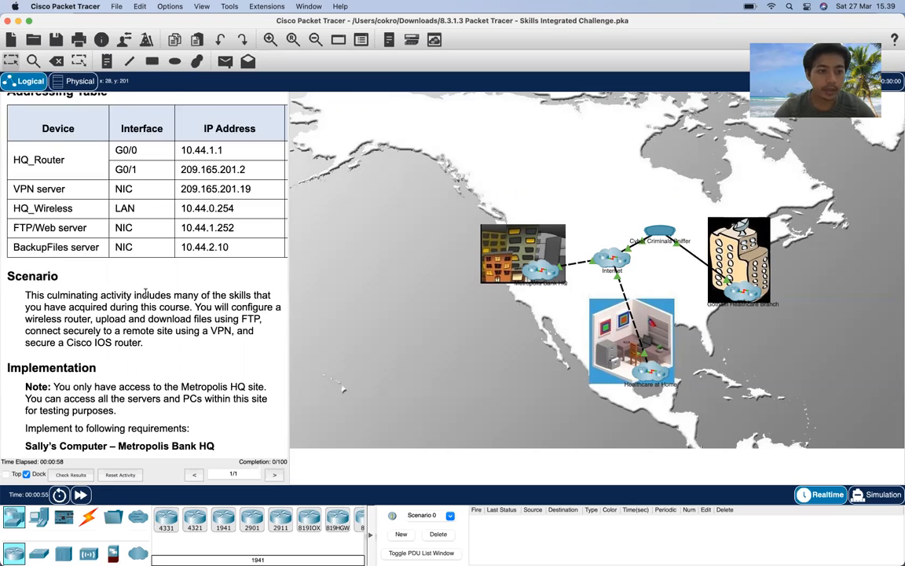
- Enter the Metropolis Bank HQ site's floor plan from the world map
scroll(142, 291, up, 3)
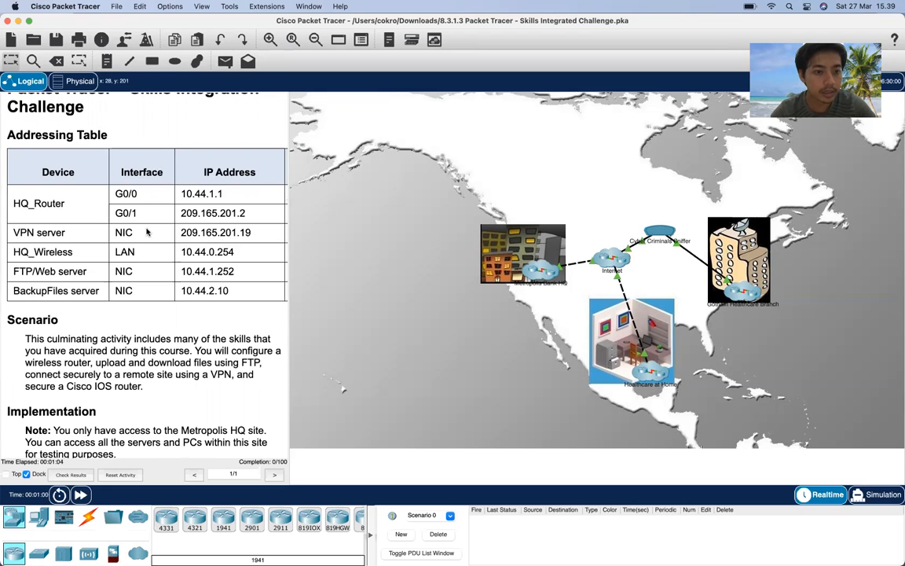
scroll(146, 231, down, 4)
scroll(146, 231, down, 5)
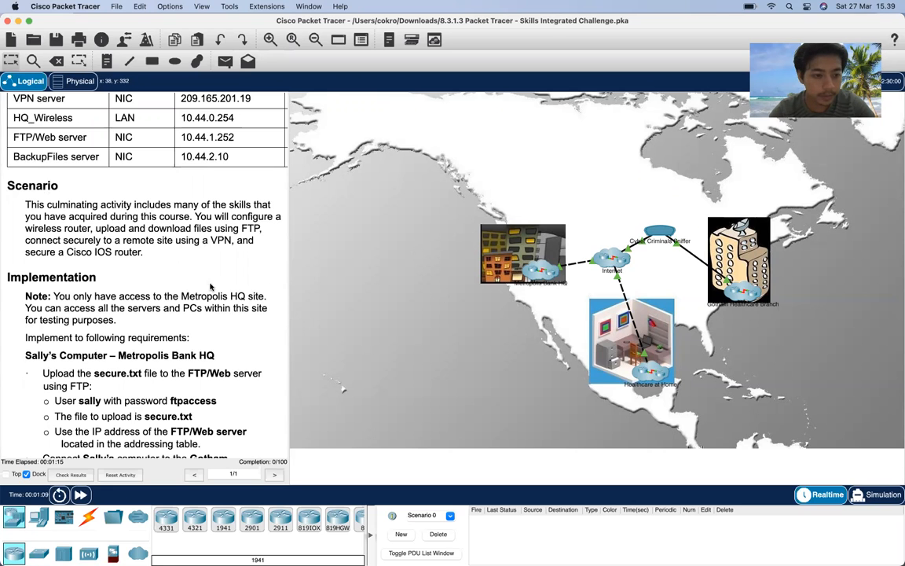
scroll(183, 290, down, 2)
scroll(183, 291, down, 3)
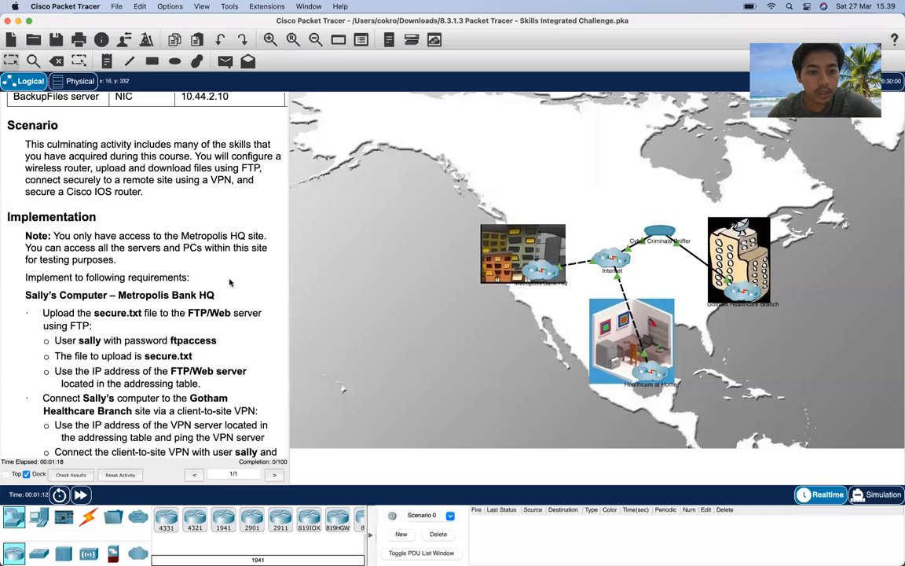
scroll(204, 287, down, 2)
scroll(230, 282, down, 2)
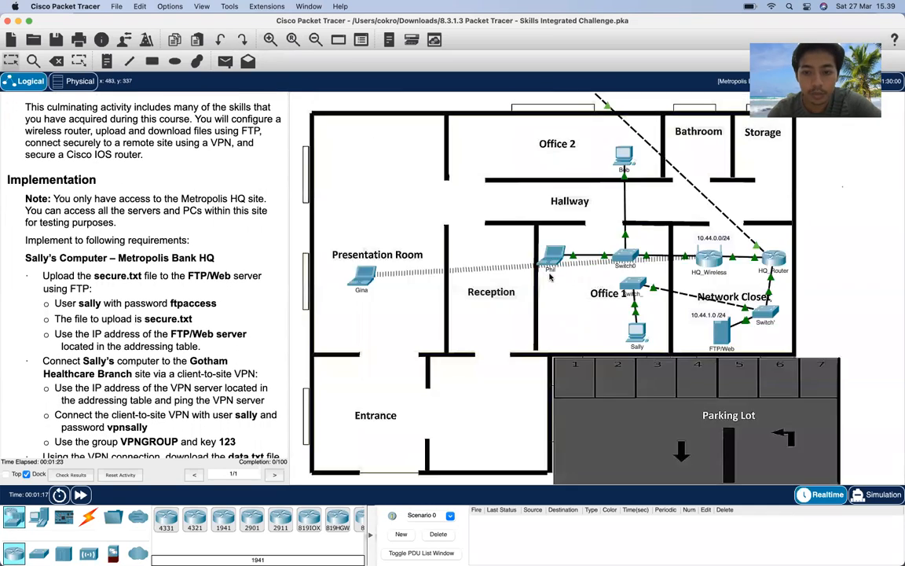
click(542, 276)
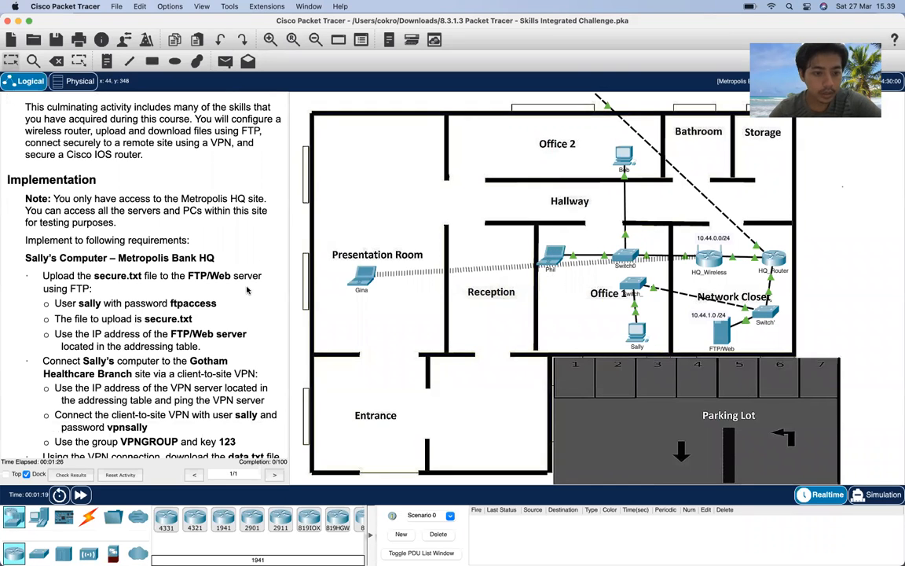
- Open the PC in Office 1
scroll(247, 291, down, 1)
scroll(157, 279, down, 1)
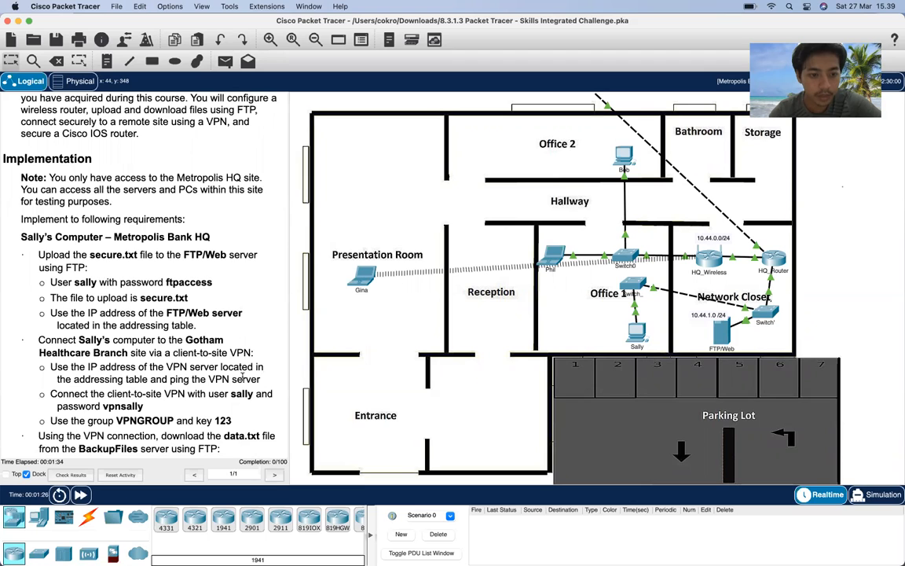
click(637, 334)
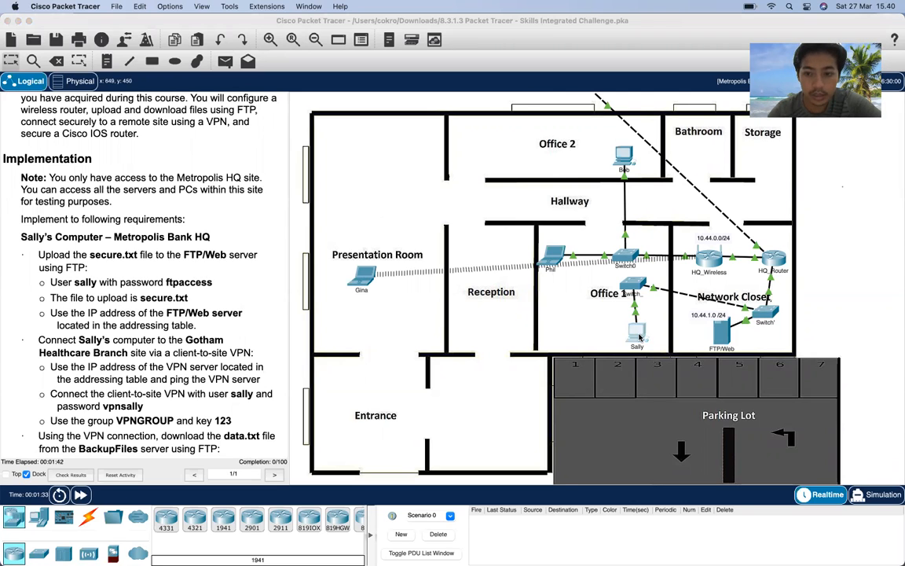
- Ping the FTP/Web server at 10.44.1.252 from the PC's Command Prompt
click(538, 187)
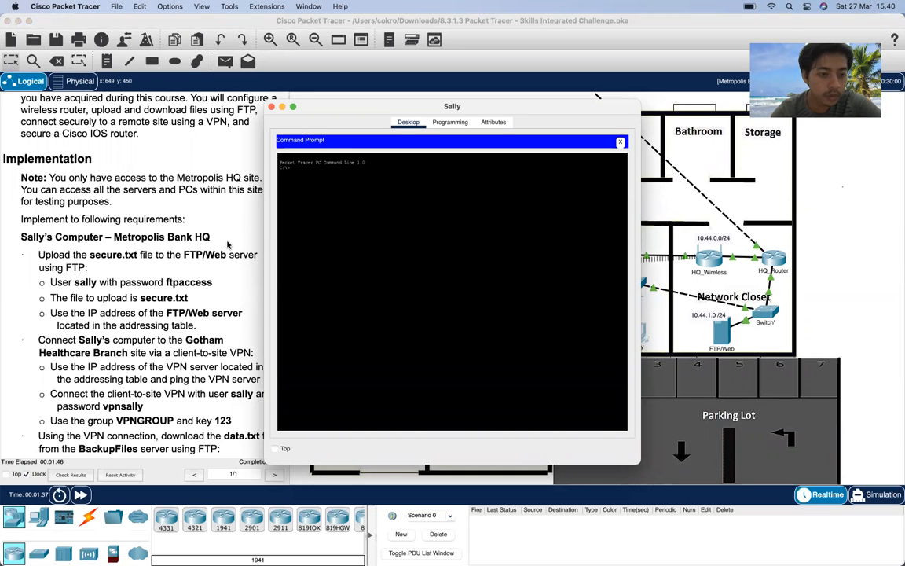
scroll(227, 245, up, 8)
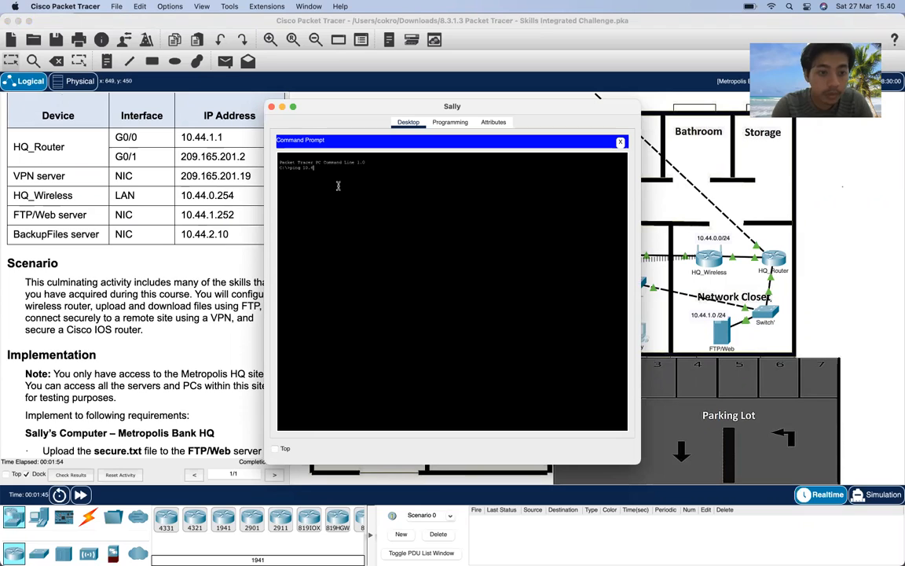
text(1.252)
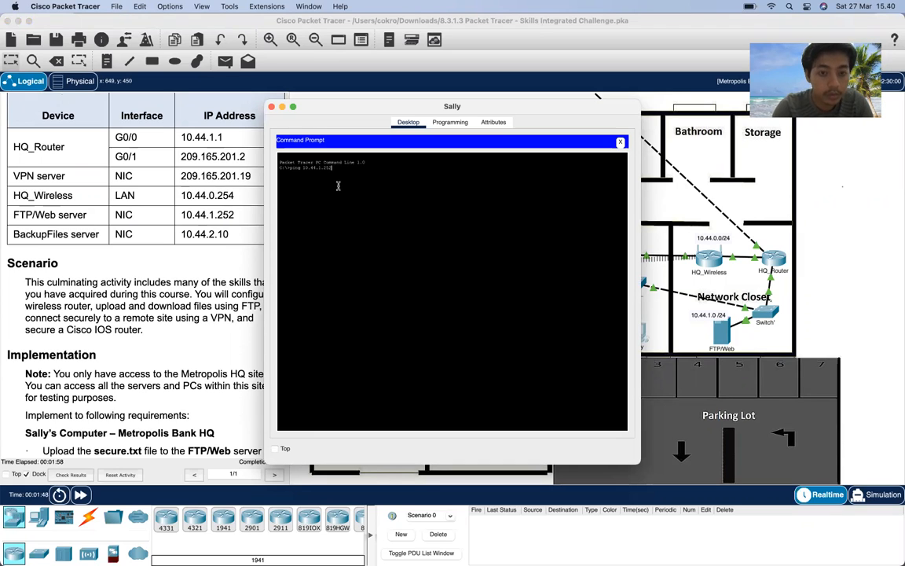
key(Return)
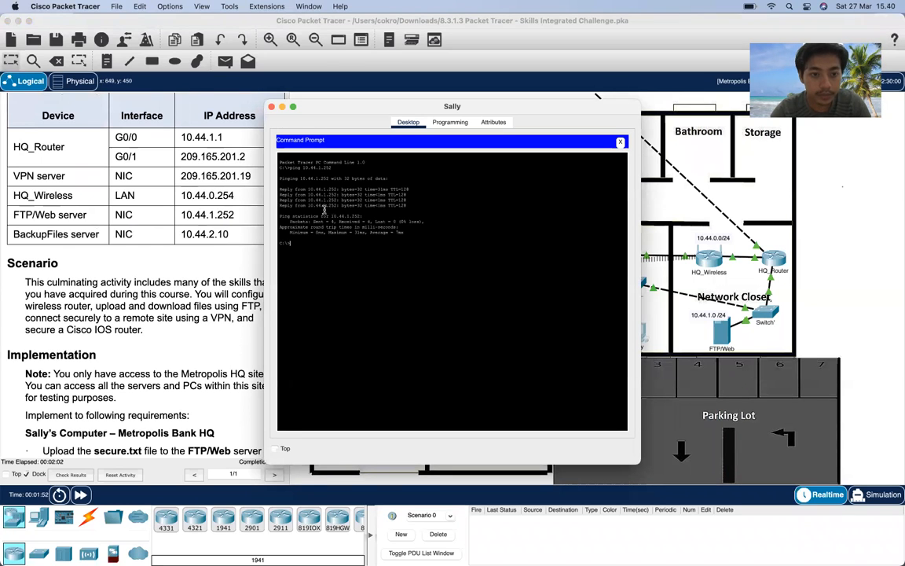
- Open an FTP session to 10.44.1.252 and log in
scroll(218, 270, down, 10)
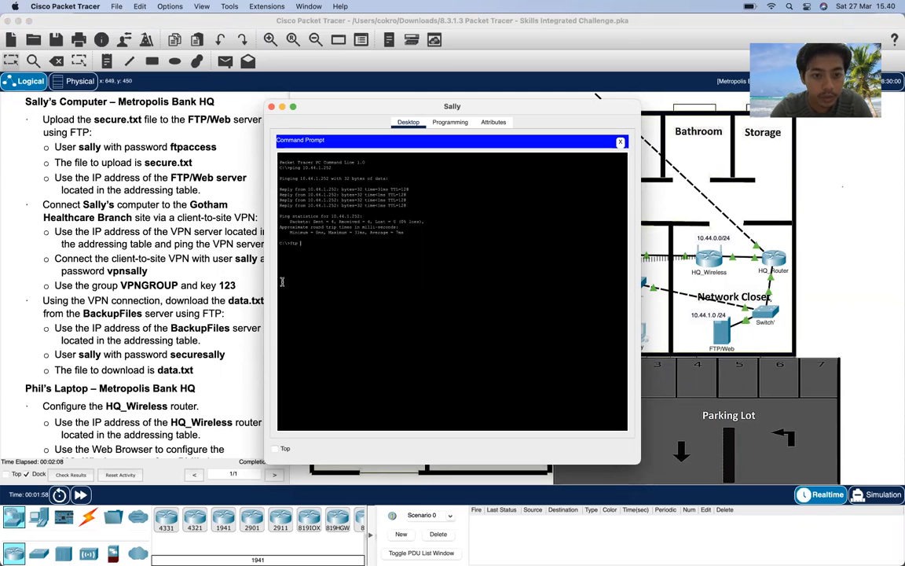
text(10.44.1.)
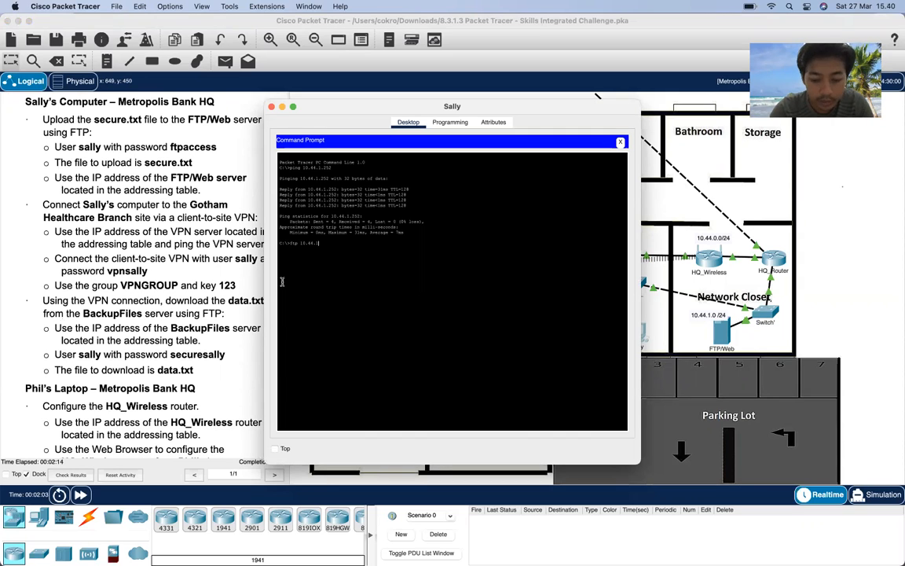
key(Return)
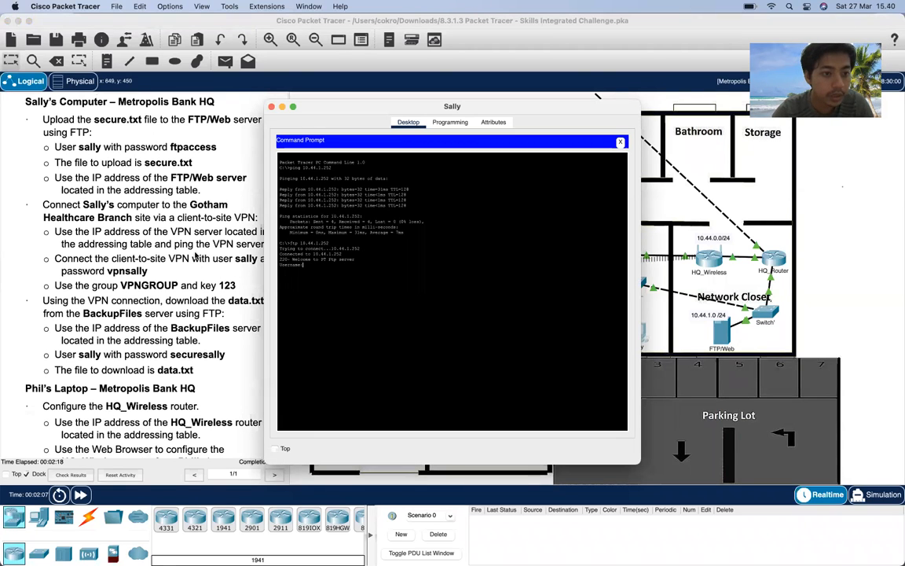
scroll(188, 247, up, 3)
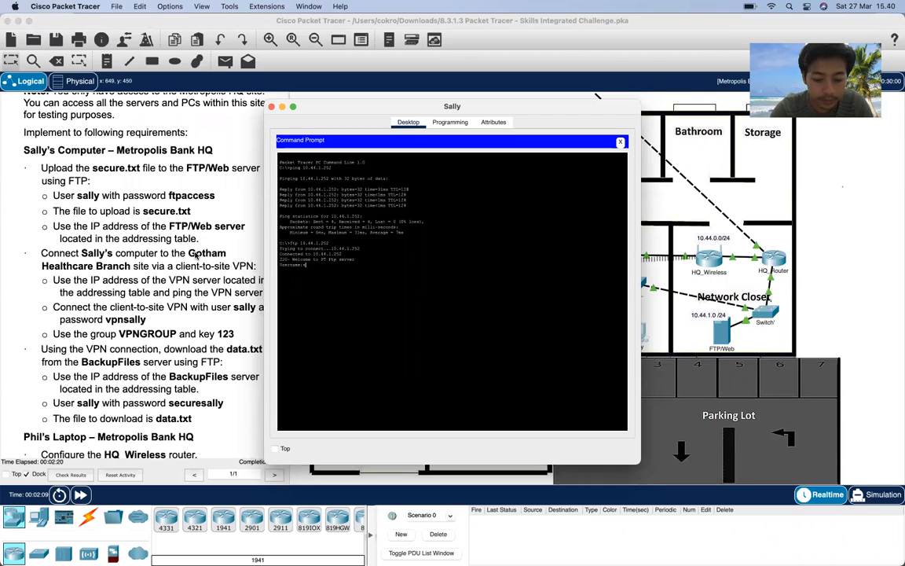
key(Return)
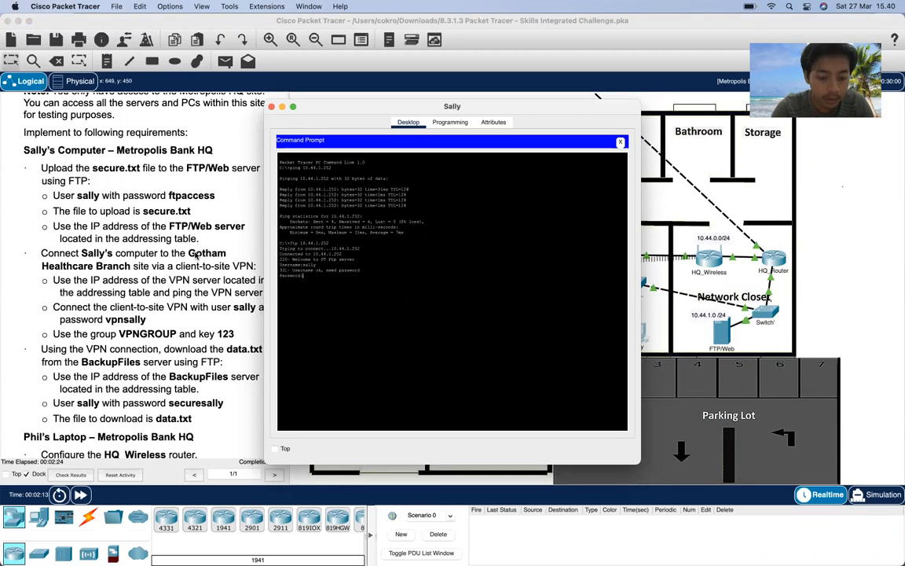
key(Return)
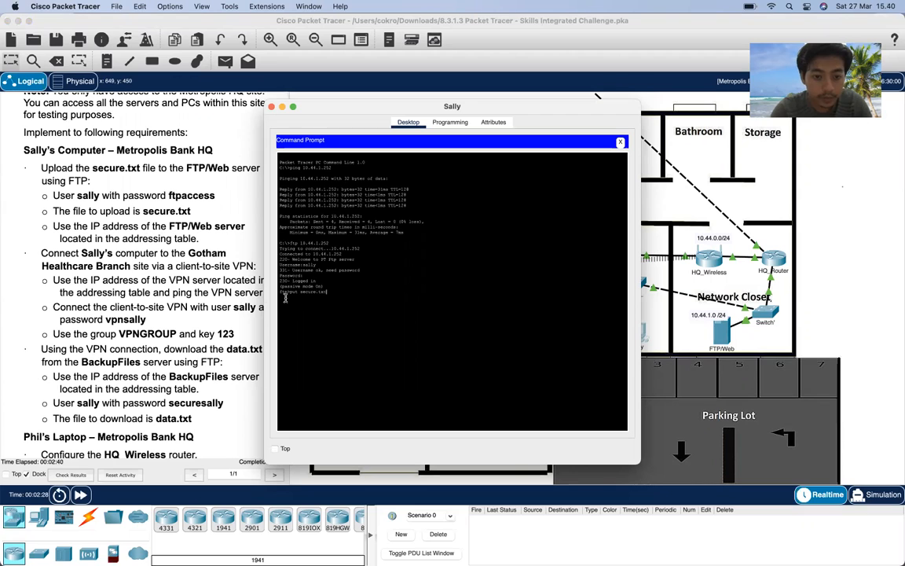
- Upload secure.txt, list the server's files with dir, and quit FTP
key(Return)
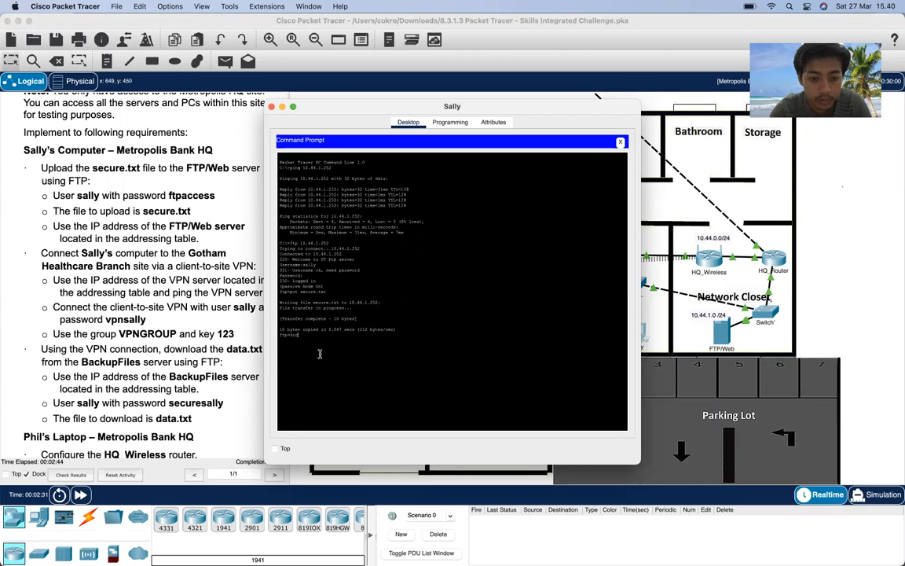
text(dir)
key(Return)
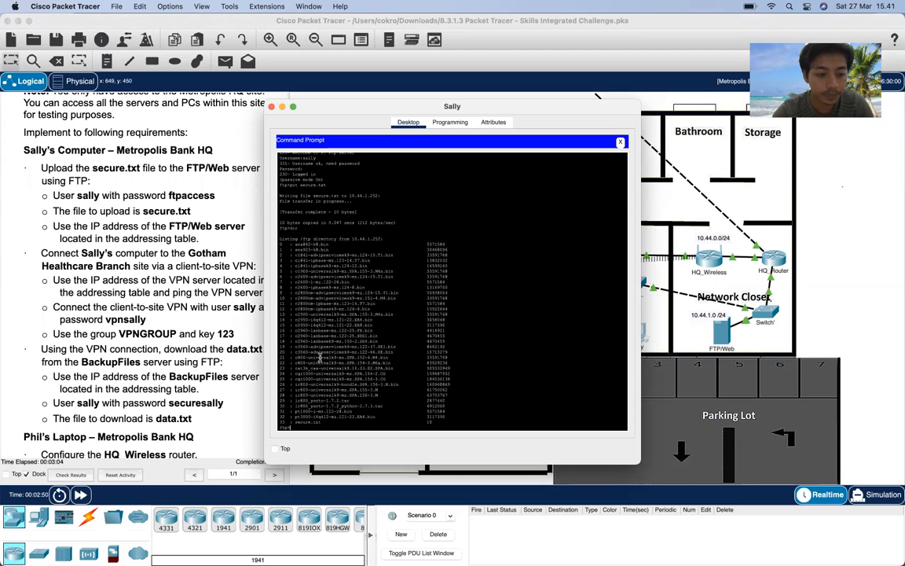
key(Return)
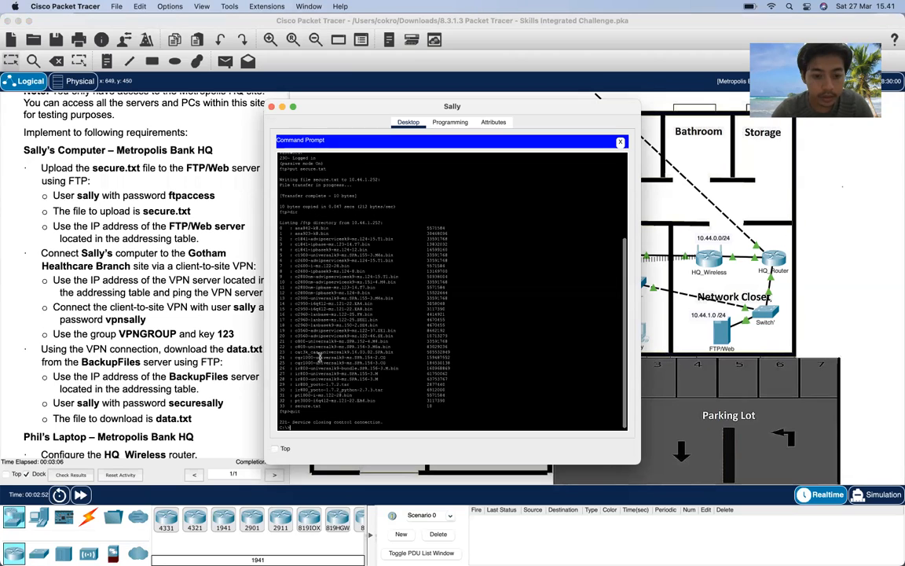
scroll(174, 387, down, 3)
- Ping the VPN server 209.165.201.19 twice, getting replies with 0% loss
double_click(172, 386)
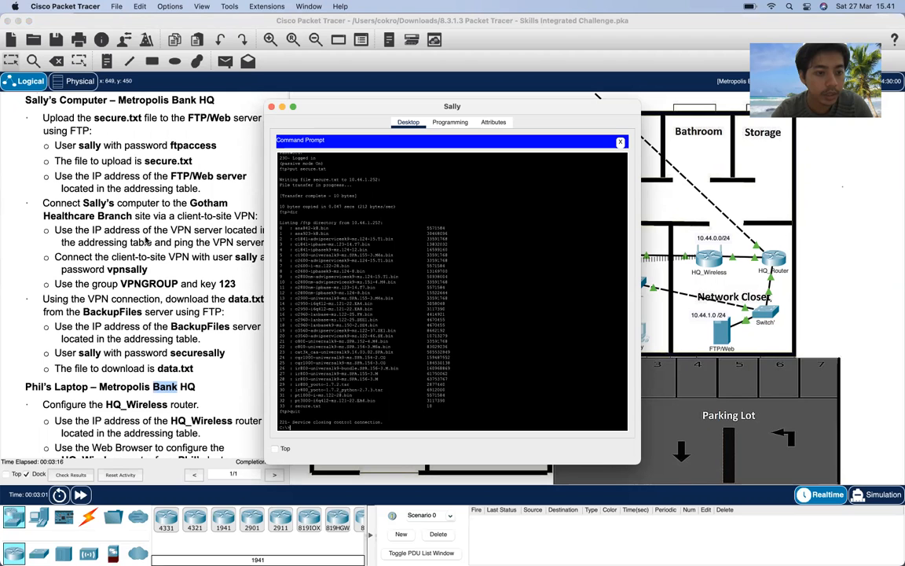
scroll(156, 245, up, 3)
scroll(156, 244, up, 10)
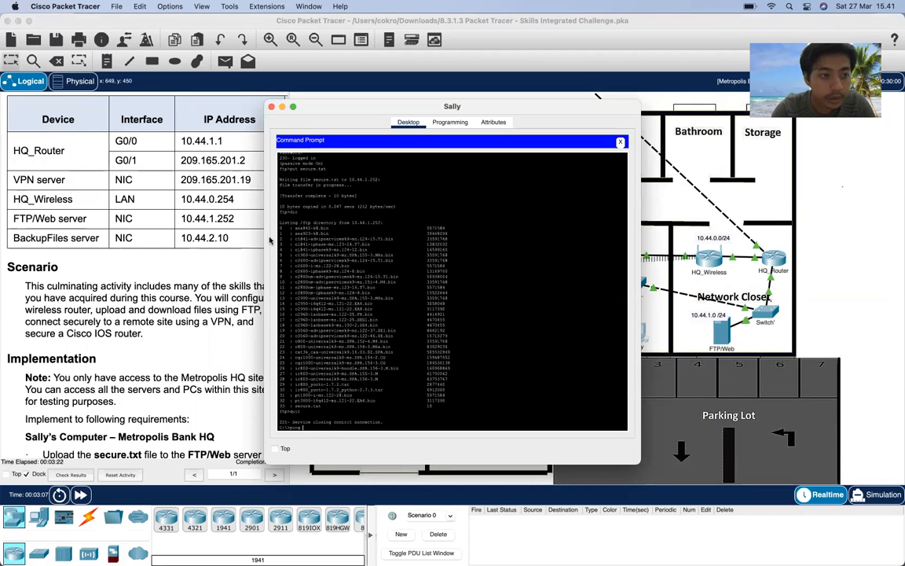
text(209.165.201.19)
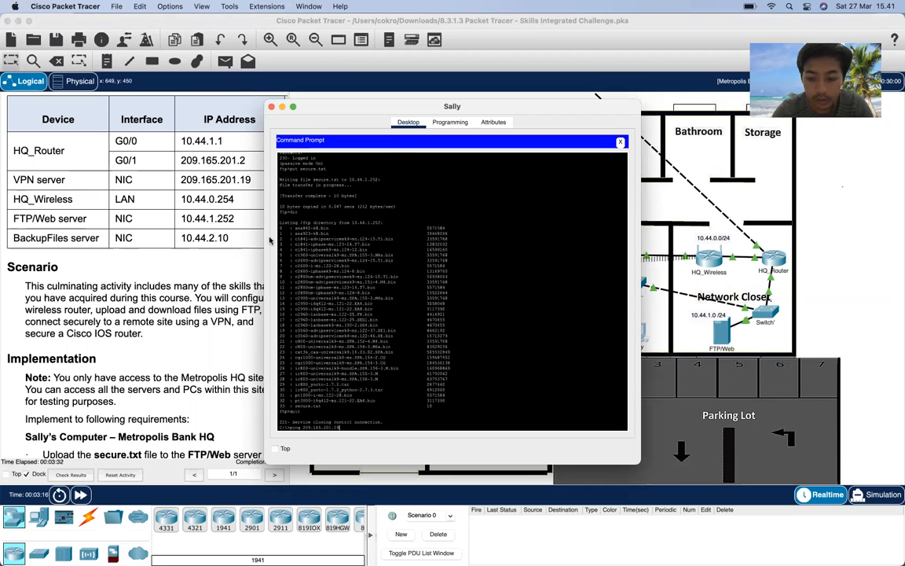
key(Return)
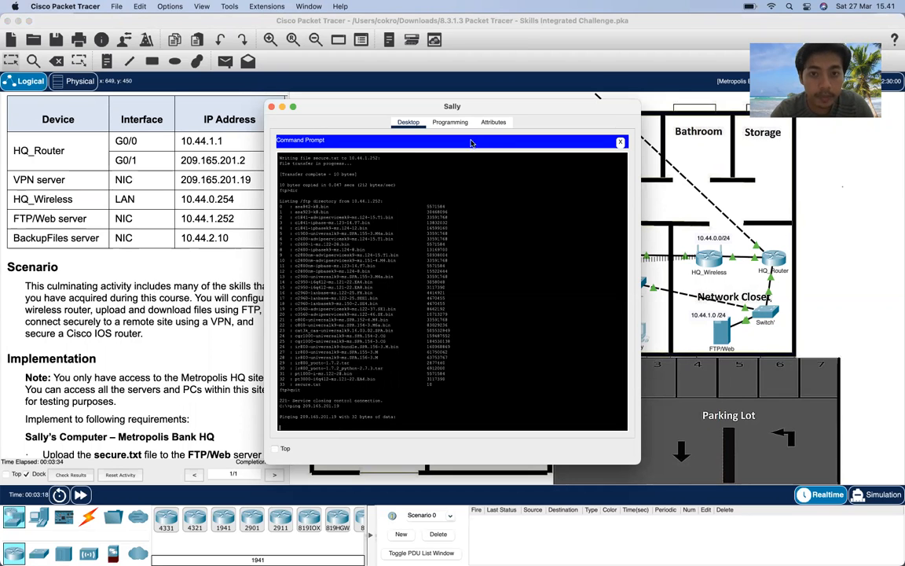
drag(440, 105, 490, 75)
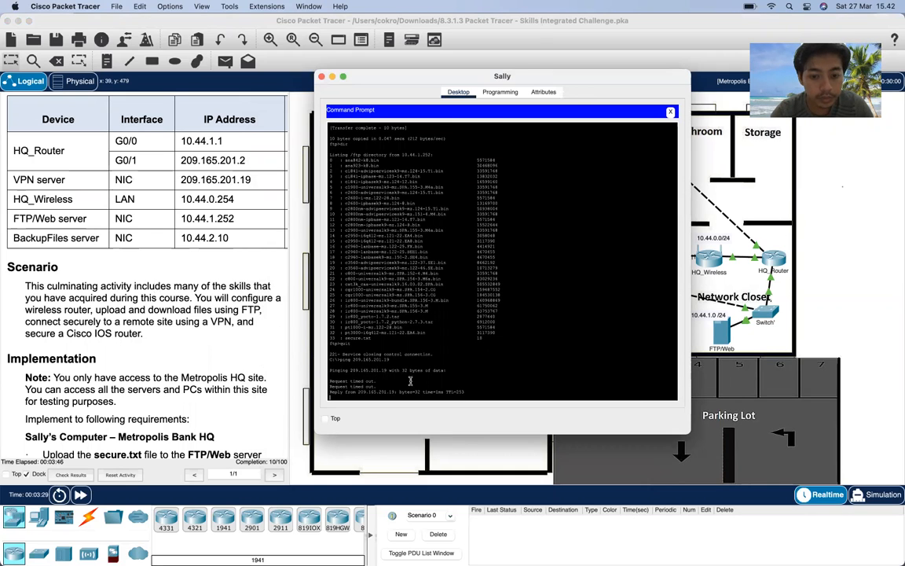
key(Up)
key(Return)
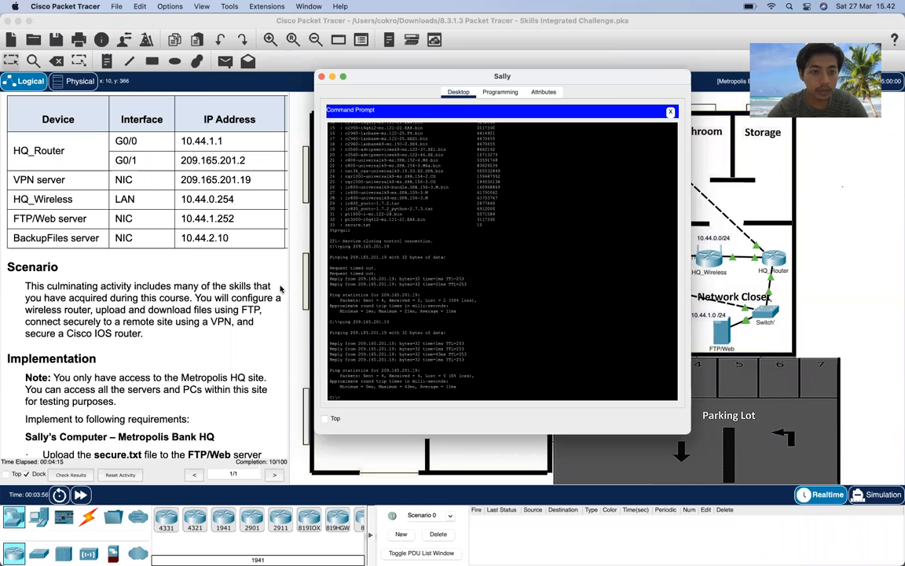
scroll(280, 289, down, 5)
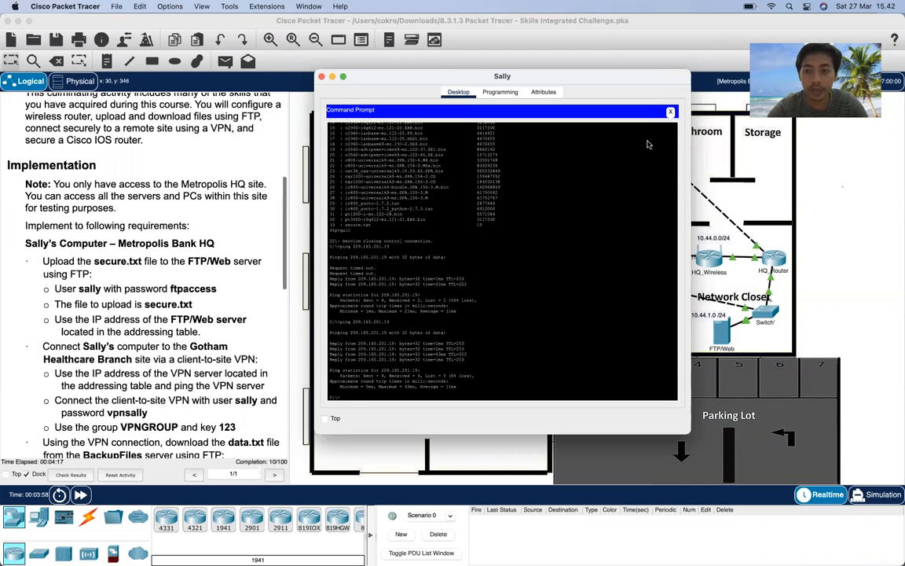
click(670, 112)
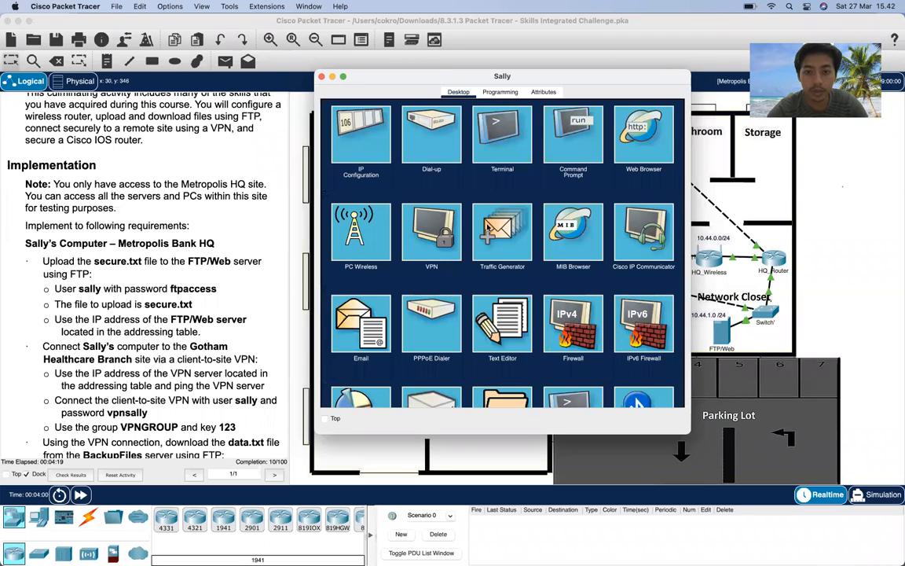
- In the VPN form, enter group name VPNGROUP, the group key, and host 209.165.201.19
click(431, 231)
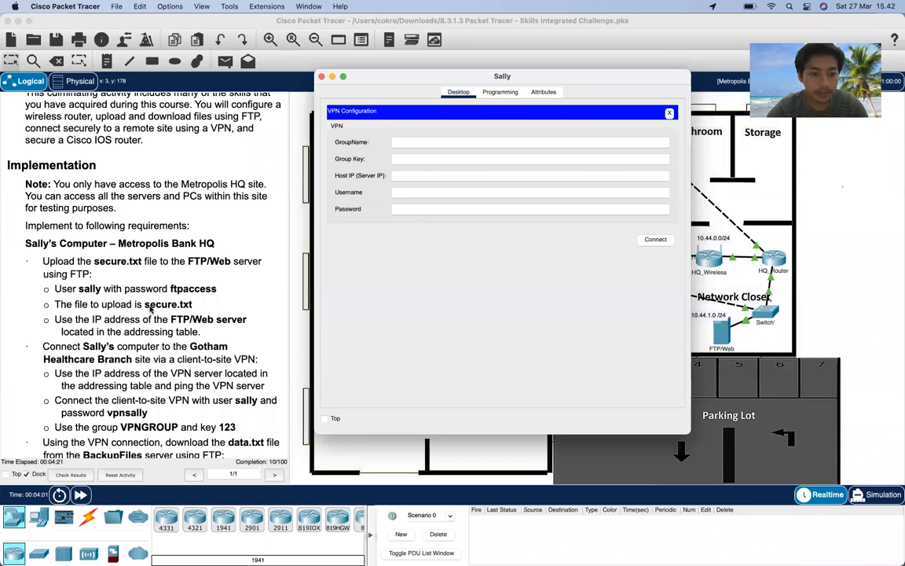
scroll(150, 308, down, 1)
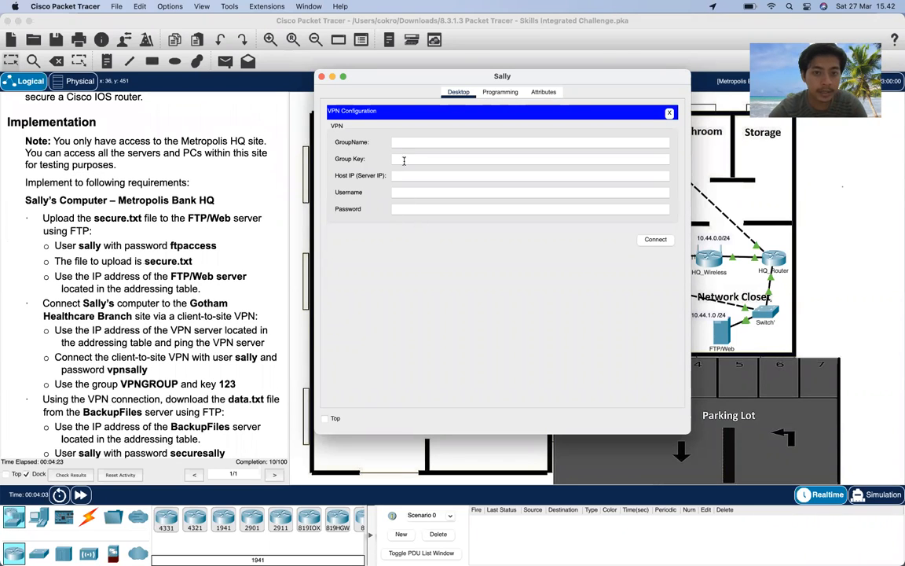
click(404, 145)
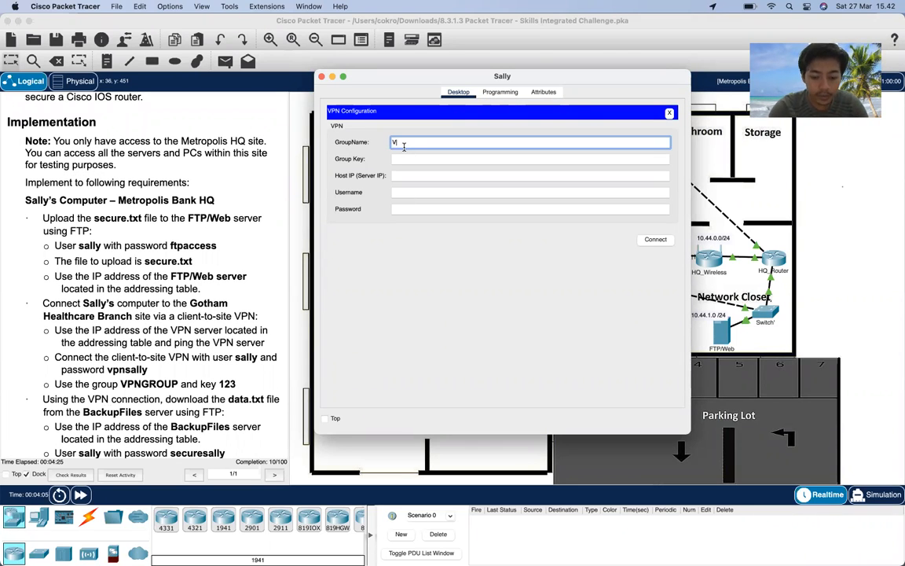
text(VPNGROUP)
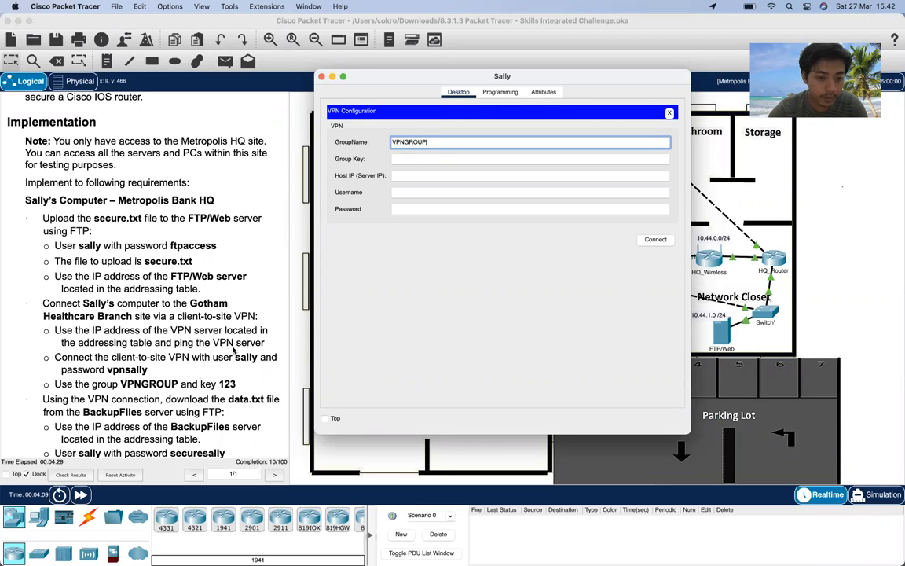
click(406, 159)
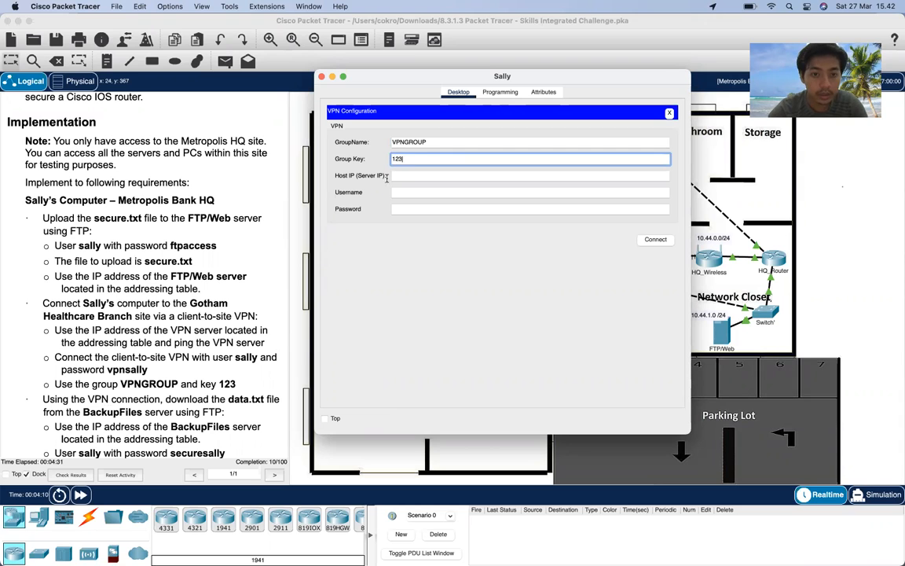
scroll(218, 236, up, 5)
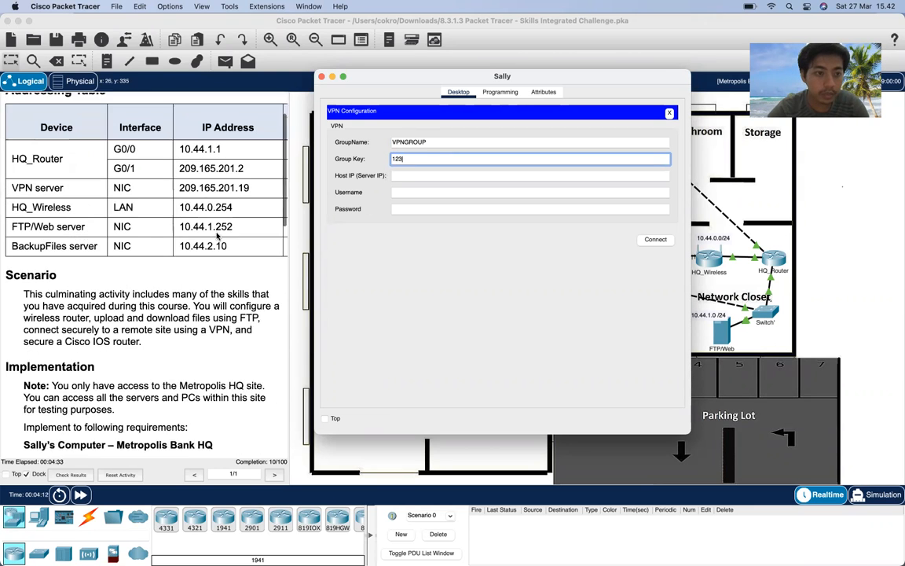
scroll(217, 235, up, 2)
click(396, 174)
text(209)
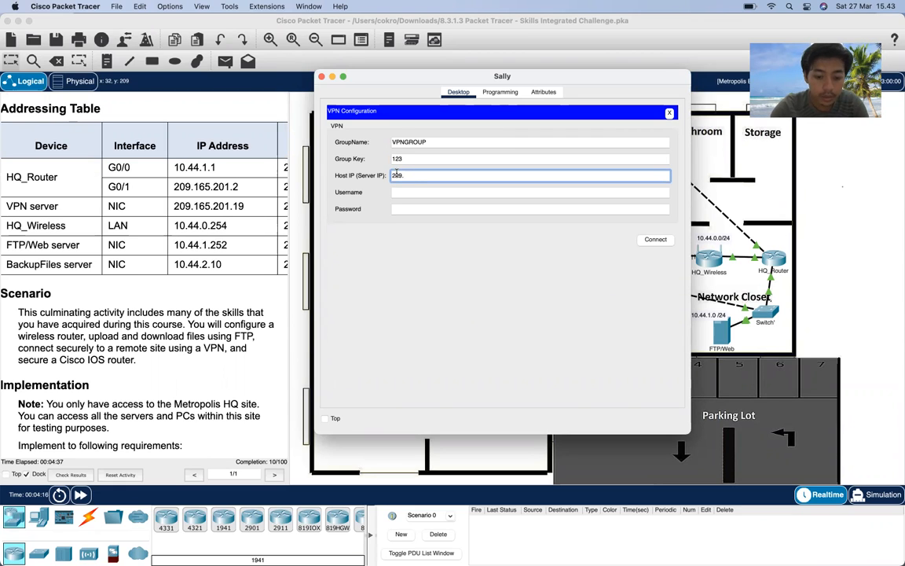
text(.165.201.19)
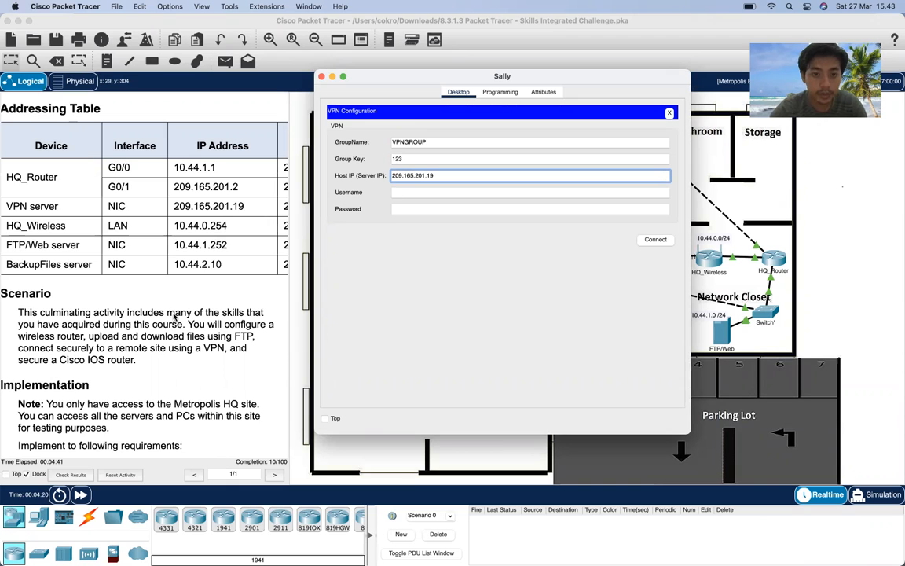
scroll(174, 317, down, 5)
scroll(174, 316, down, 5)
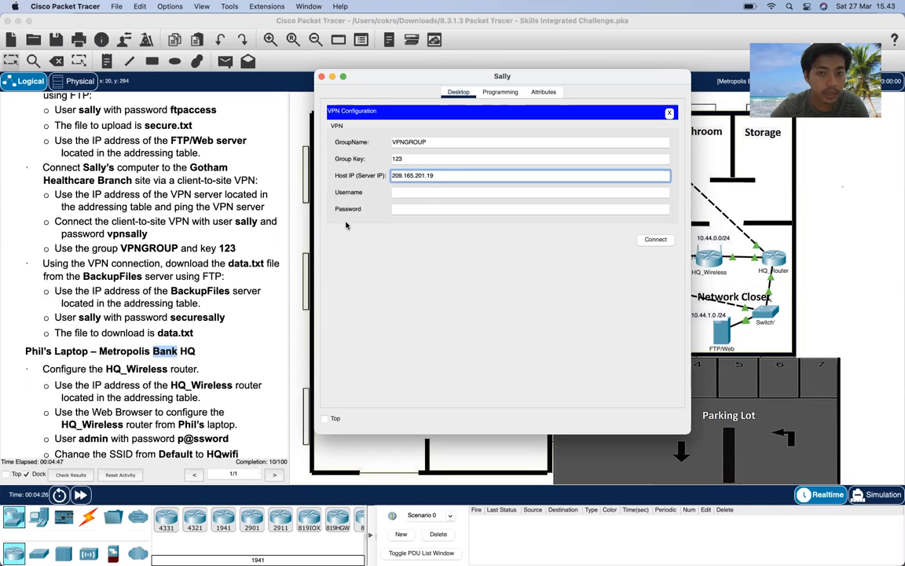
- Enter the VPN username and password and connect, receiving client IP 10.44.2.200
click(424, 194)
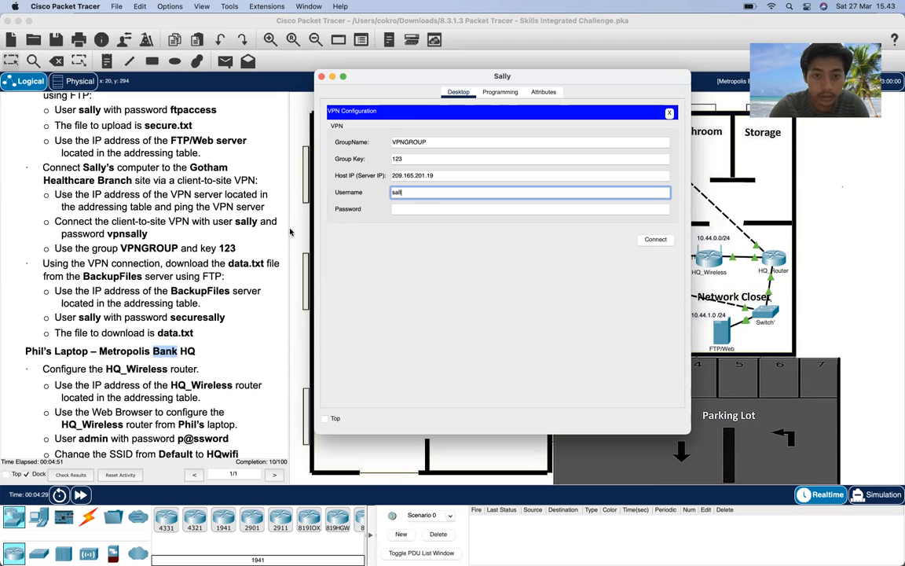
click(399, 207)
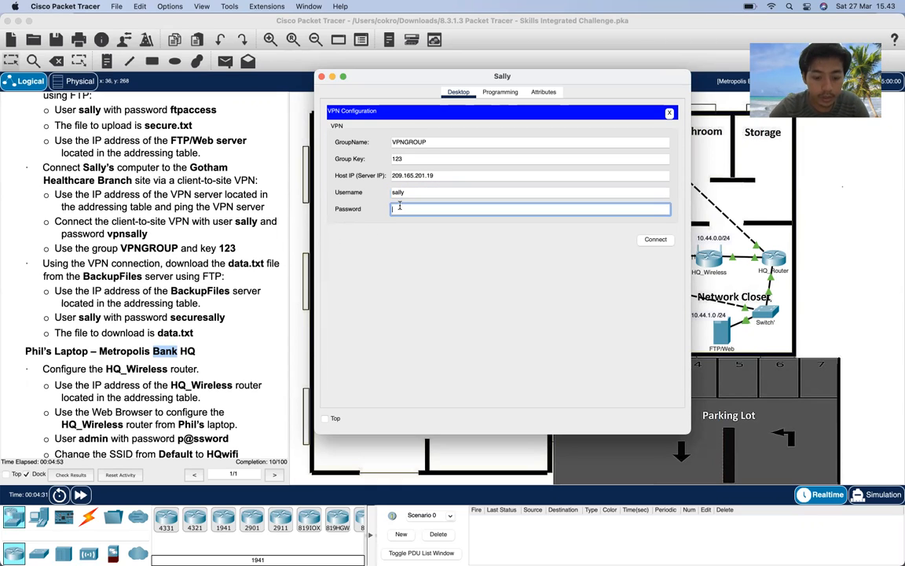
text(vpnsally)
click(658, 241)
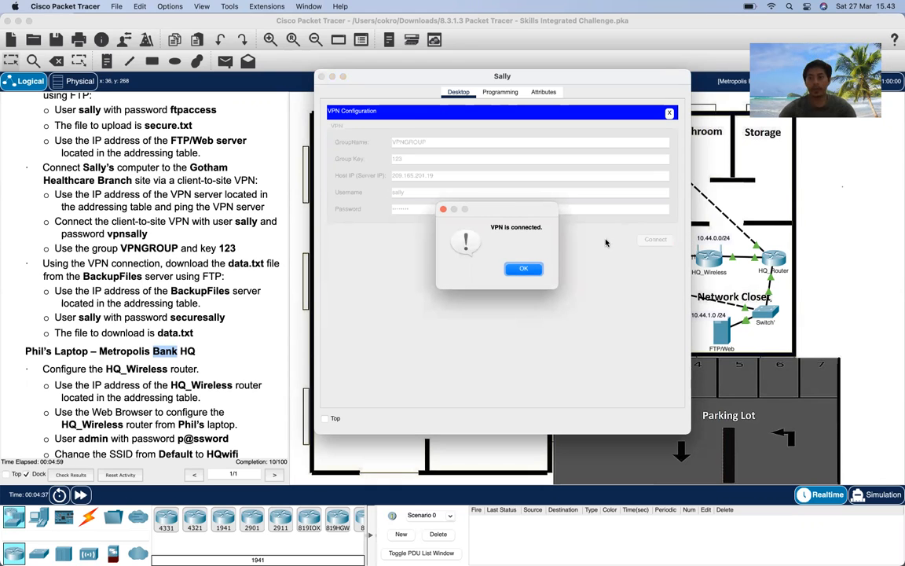
click(527, 272)
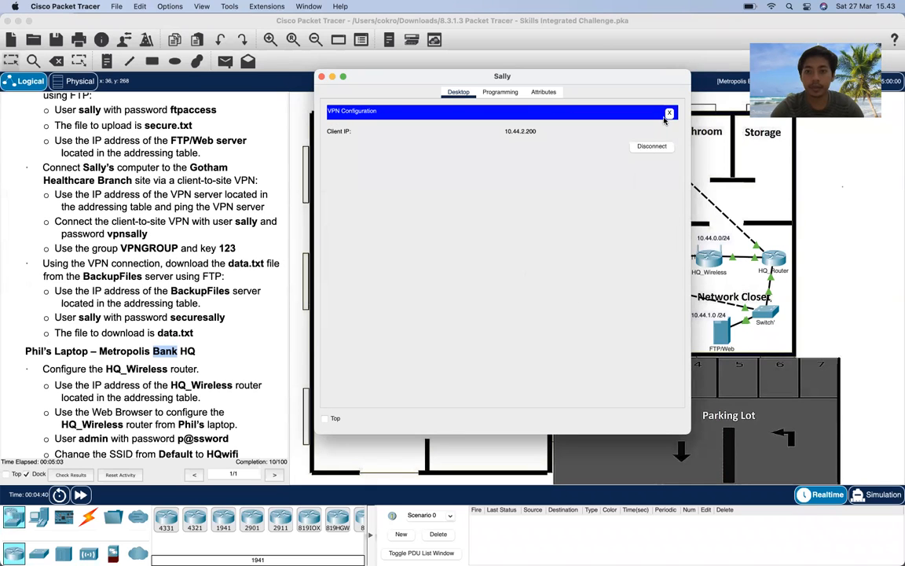
click(669, 113)
- Open the PC's Command Prompt and review the earlier FTP and ping output
click(580, 147)
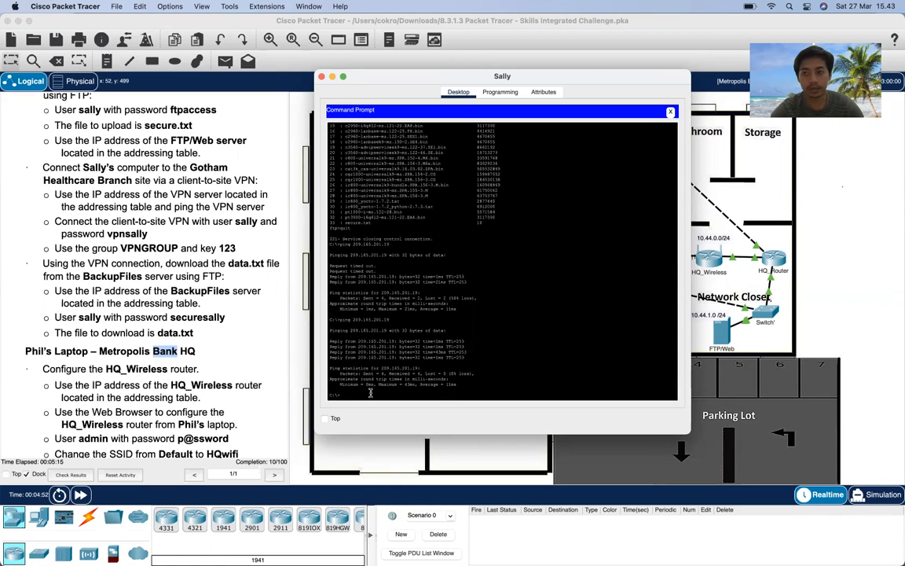
scroll(239, 352, down, 5)
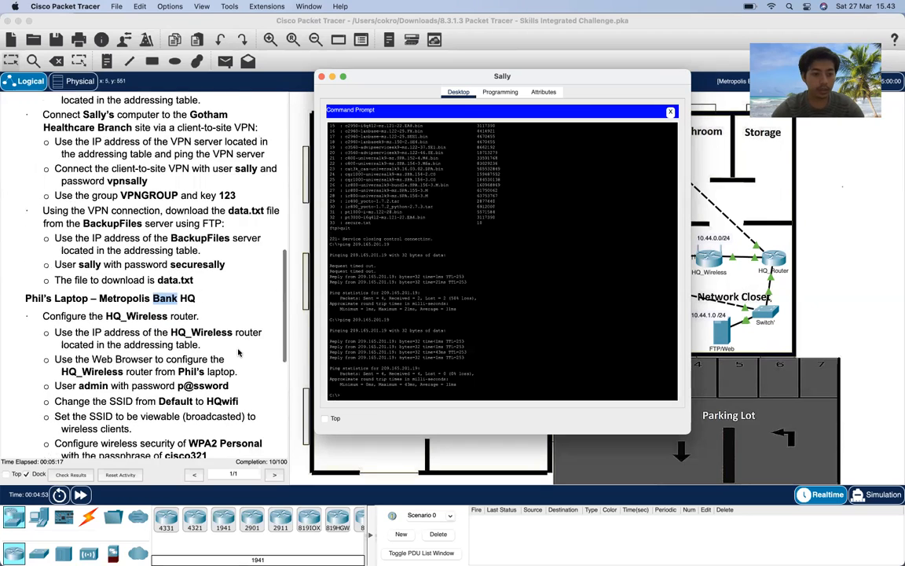
scroll(239, 353, up, 2)
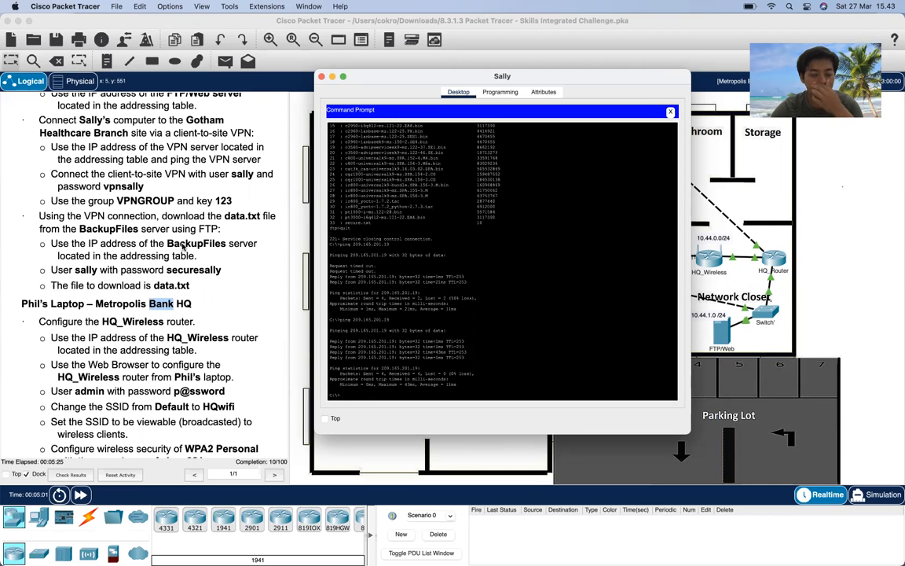
scroll(183, 246, up, 10)
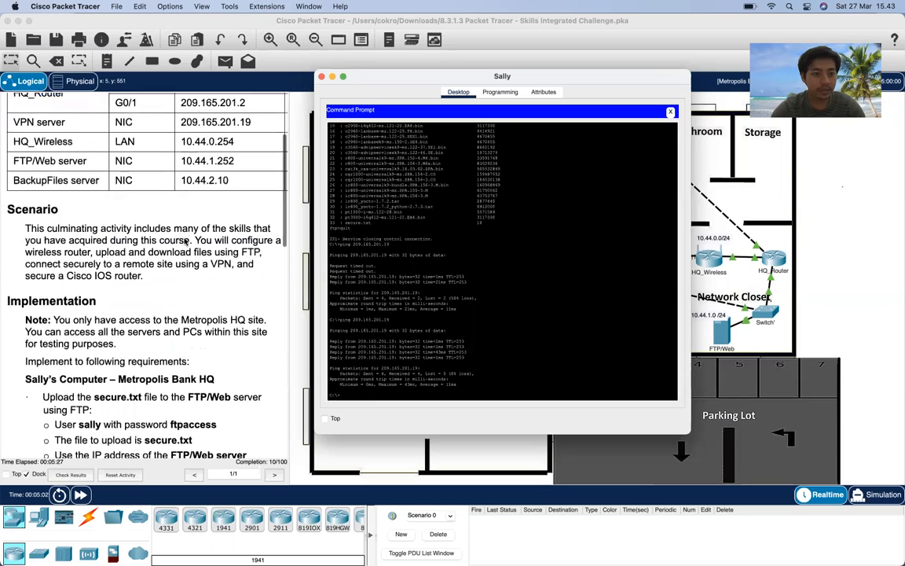
- Ping the BackupFiles server 10.44.2.10 twice, getting 4 of 4 replies, then enter ftp 10.44.2.10
scroll(186, 240, up, 1)
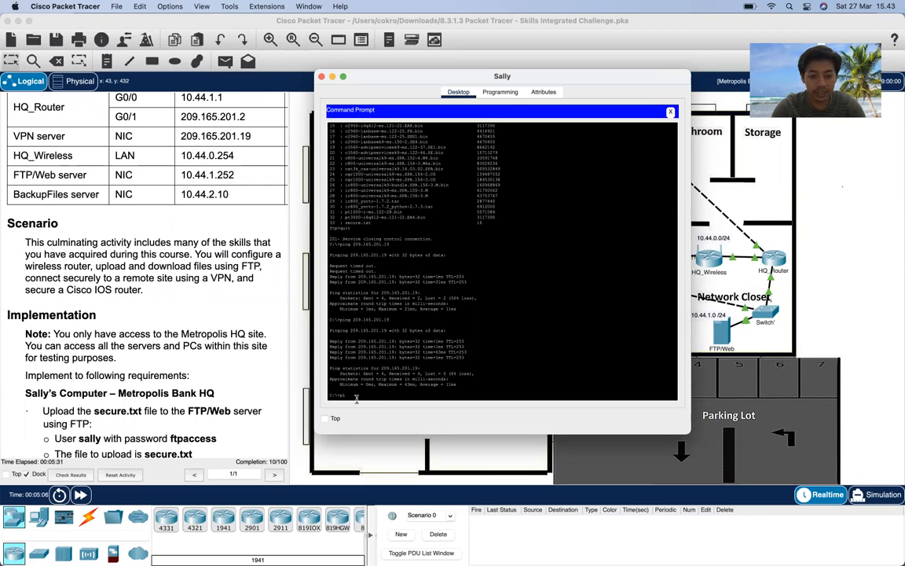
text(.)
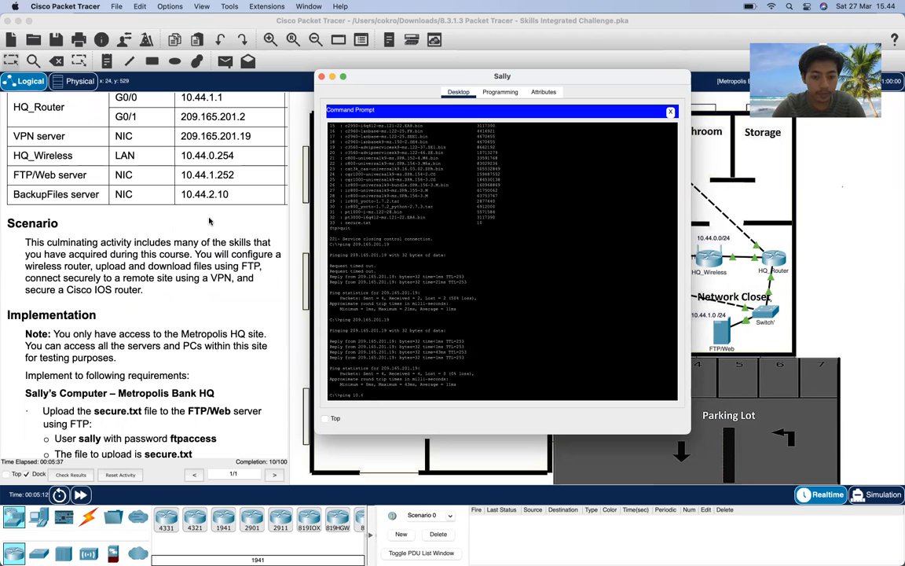
text(44.2.10)
key(Return)
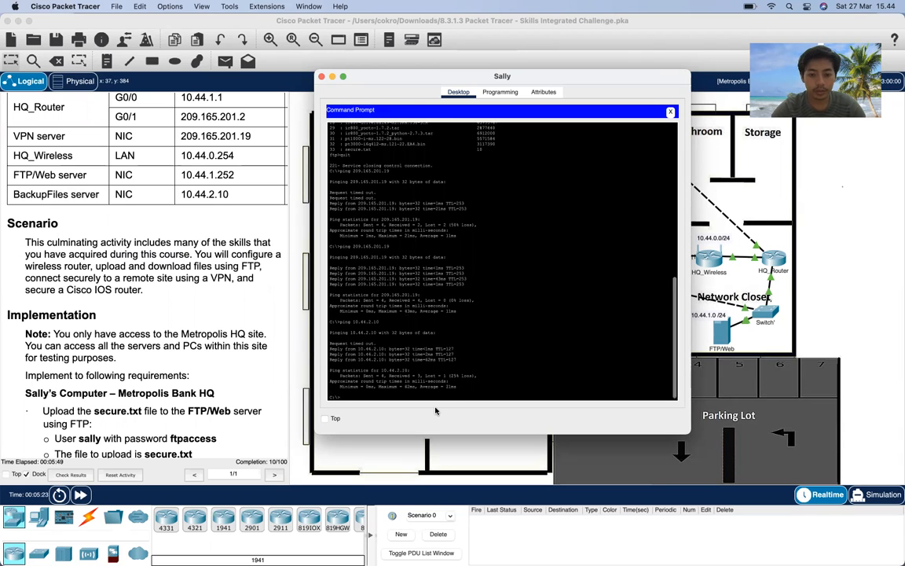
key(Up)
key(Return)
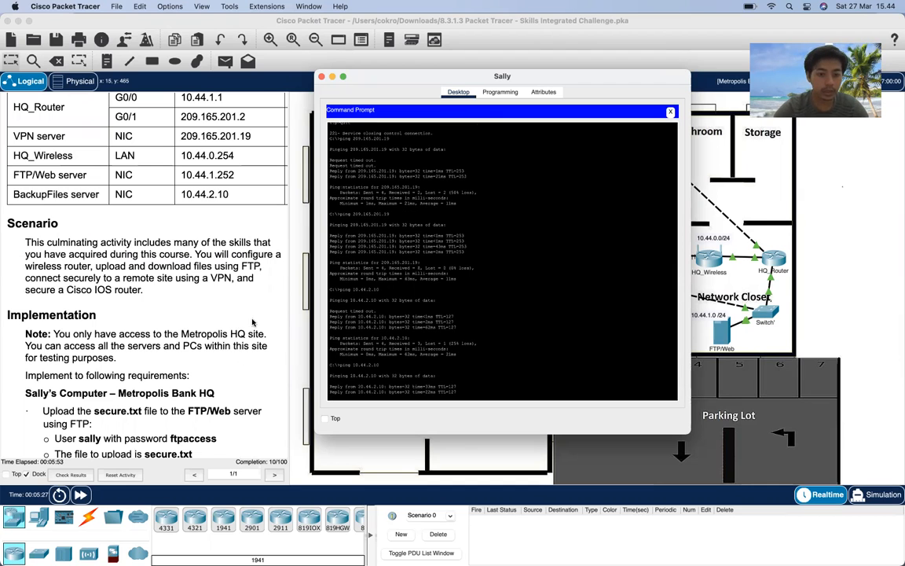
scroll(239, 334, down, 5)
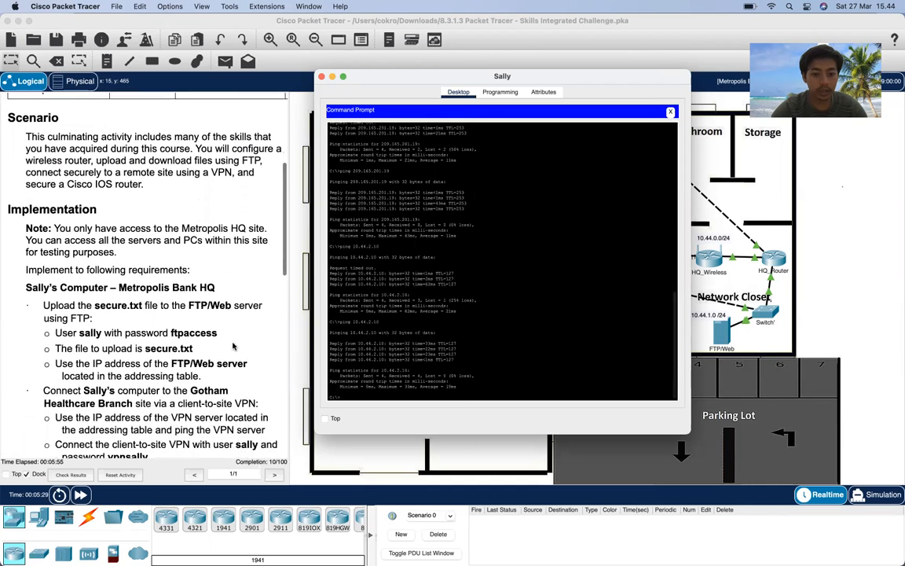
scroll(233, 345, down, 3)
text(ftp)
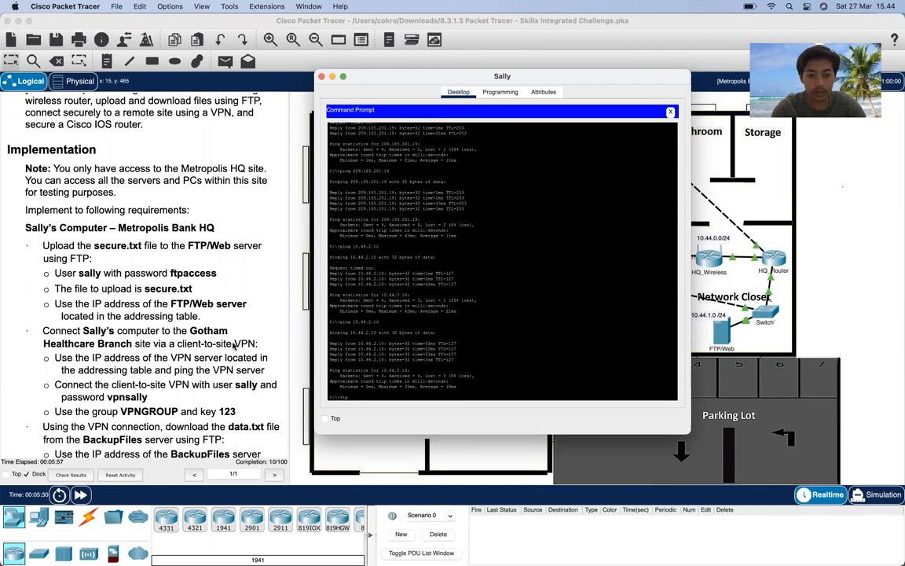
text( 10.44.2.1)
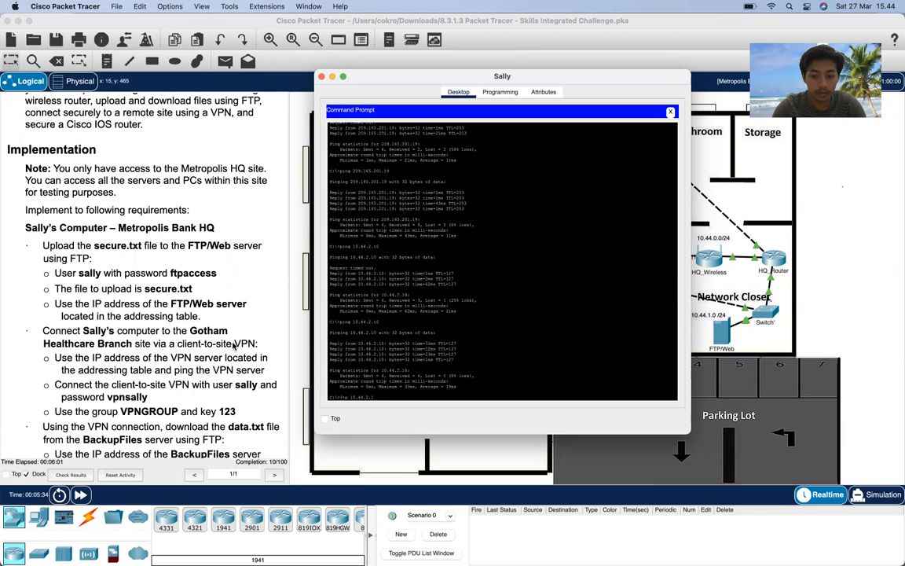
text(0)
- Connect over FTP to 10.44.2.10, log in, and list the files with dir
key(Return)
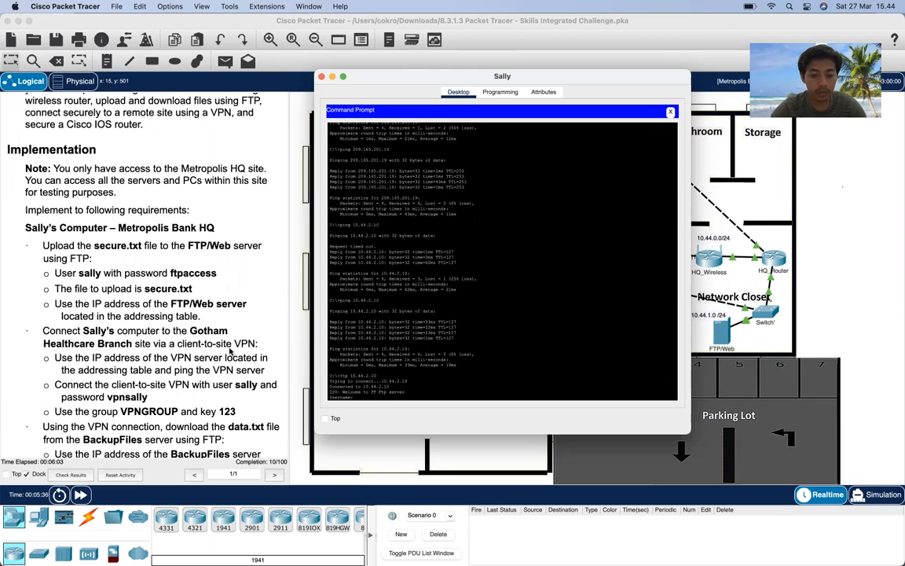
scroll(230, 351, down, 5)
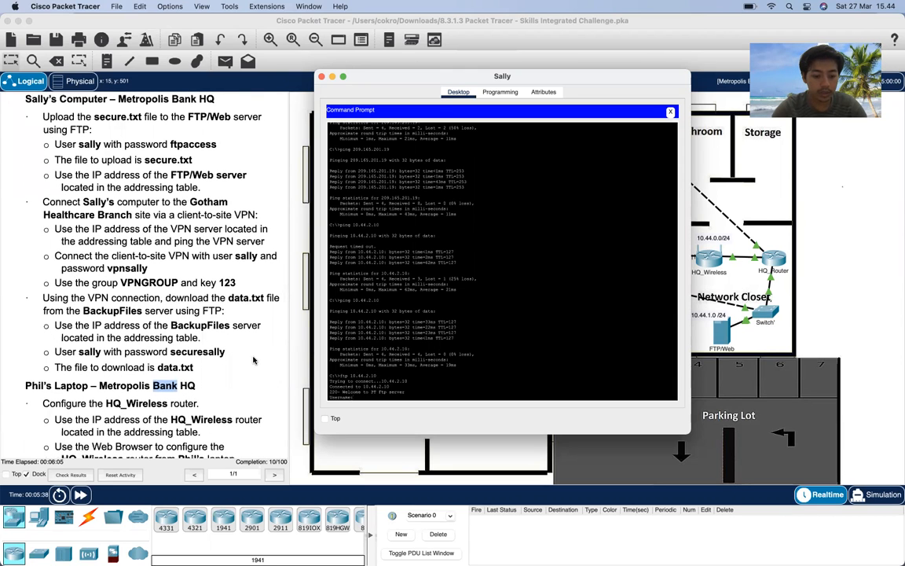
text(sally)
key(Return)
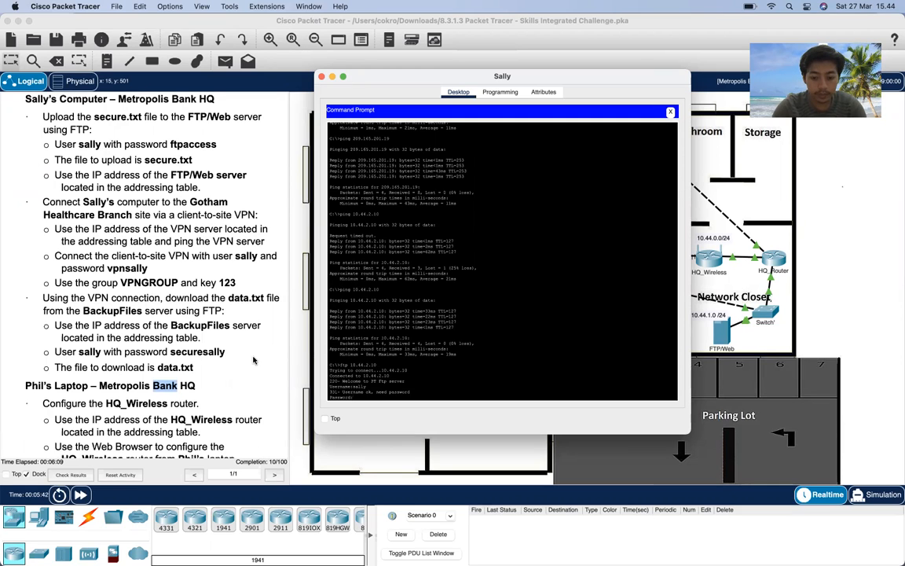
key(Return)
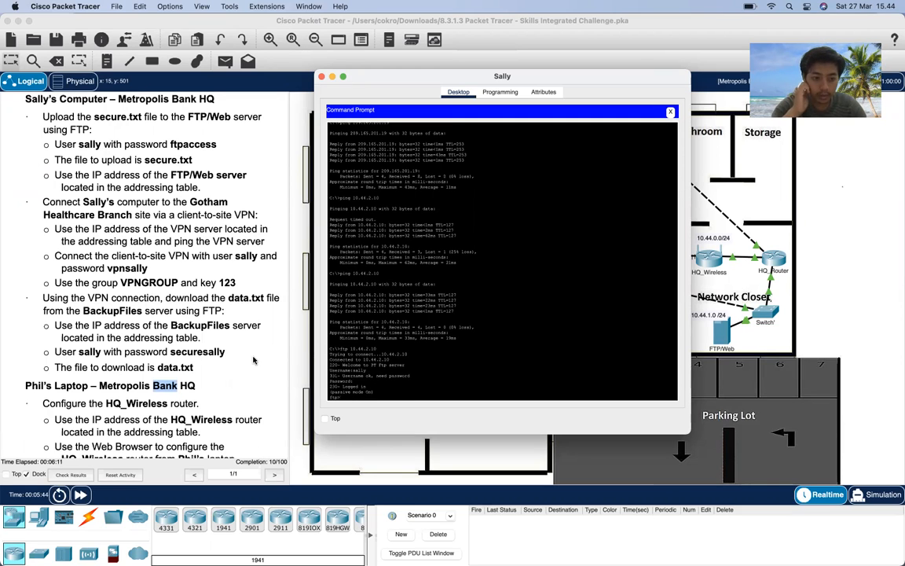
text(di)
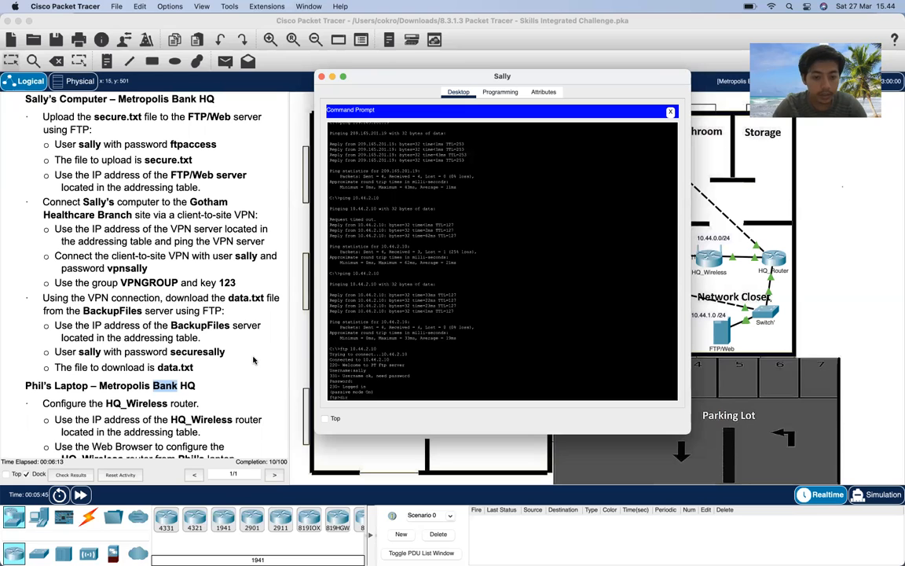
text(r)
key(Return)
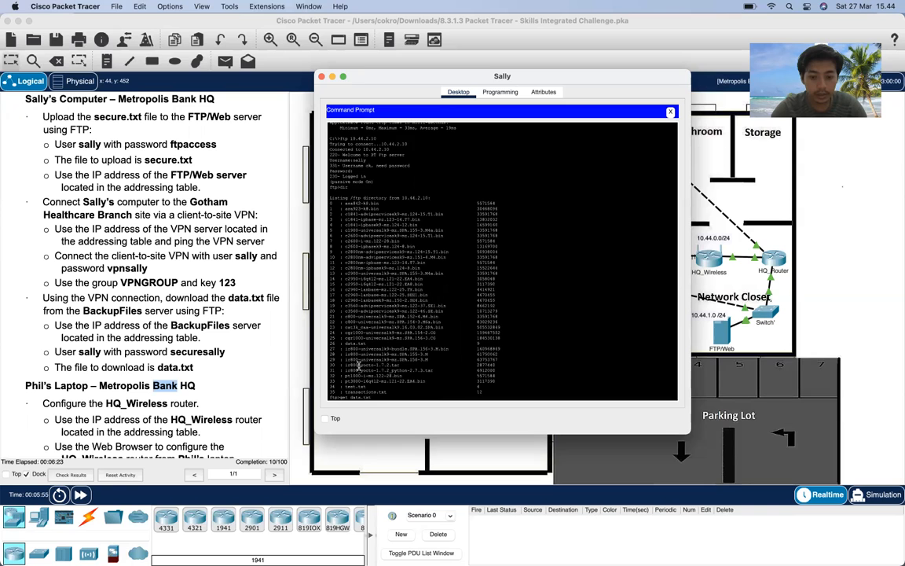
- Download data.txt (9 bytes) with get, then quit the FTP session
text(get data.txt)
key(Return)
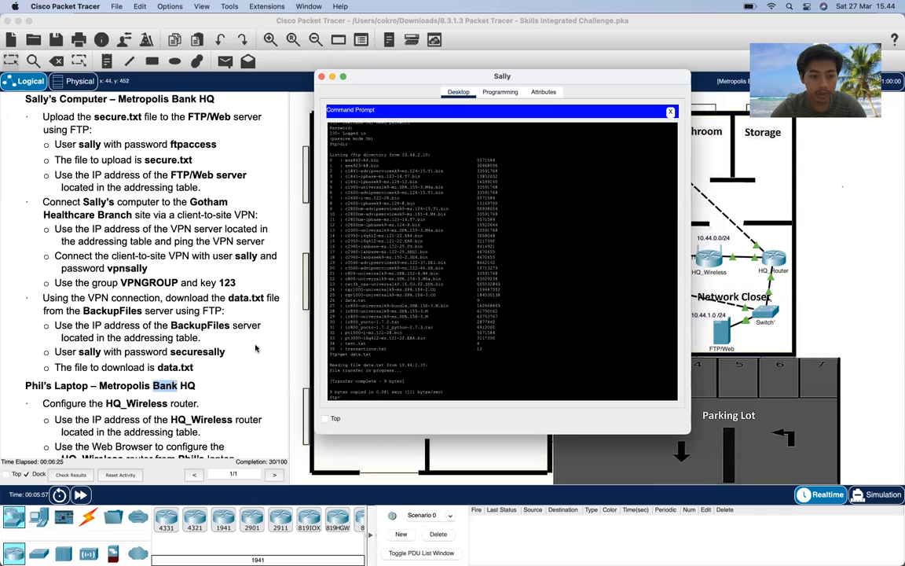
scroll(244, 338, down, 3)
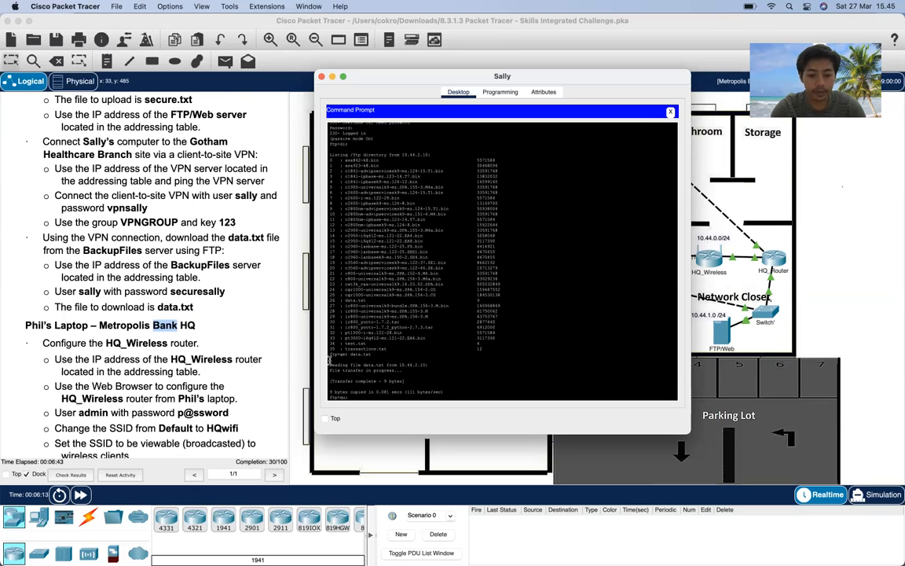
key(Return)
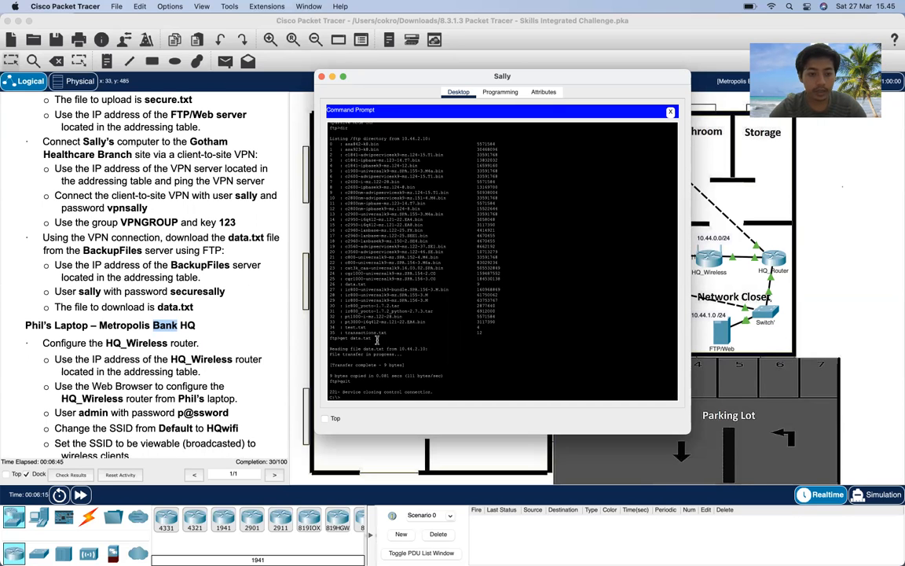
scroll(212, 324, down, 5)
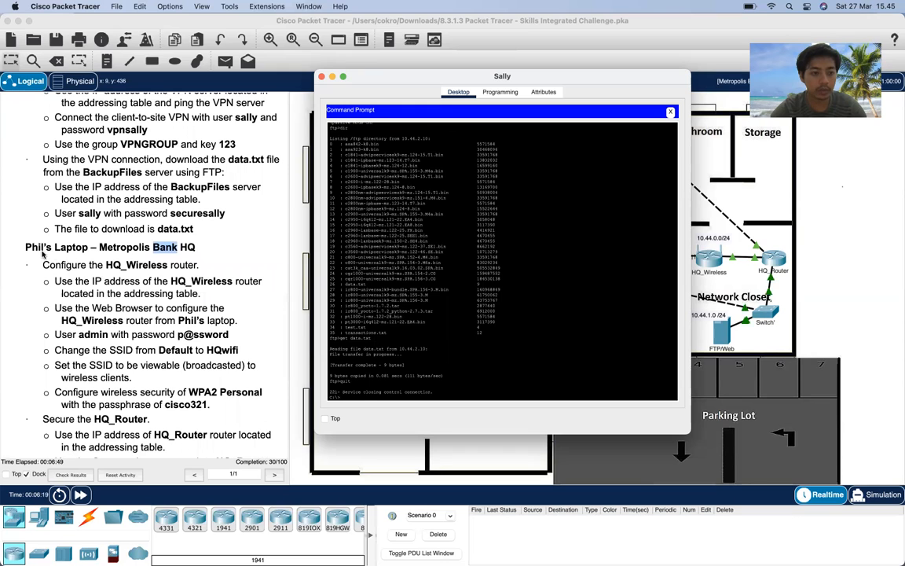
- Close the Office 1 PC, dismiss the 'Configure is locked' alert, and open the Reception laptop
click(669, 113)
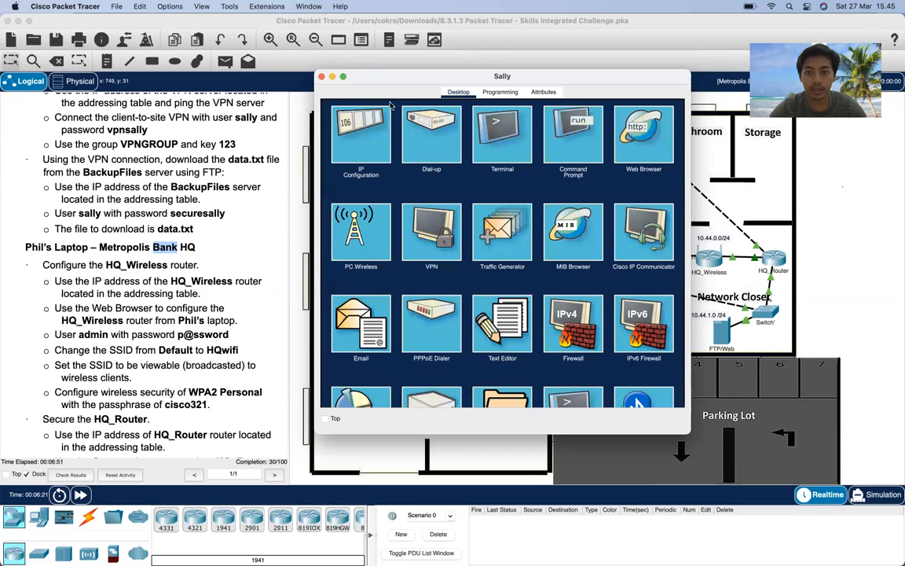
click(323, 67)
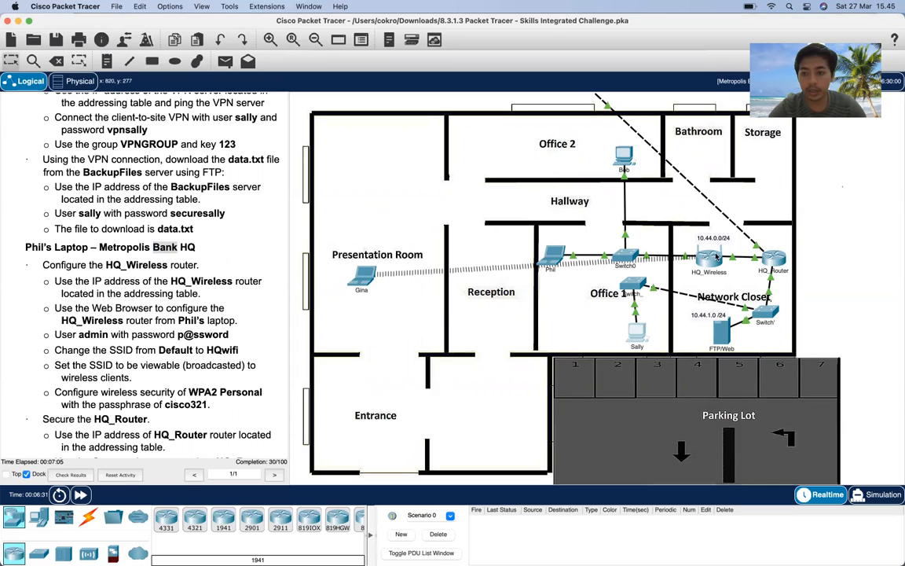
click(554, 254)
click(477, 307)
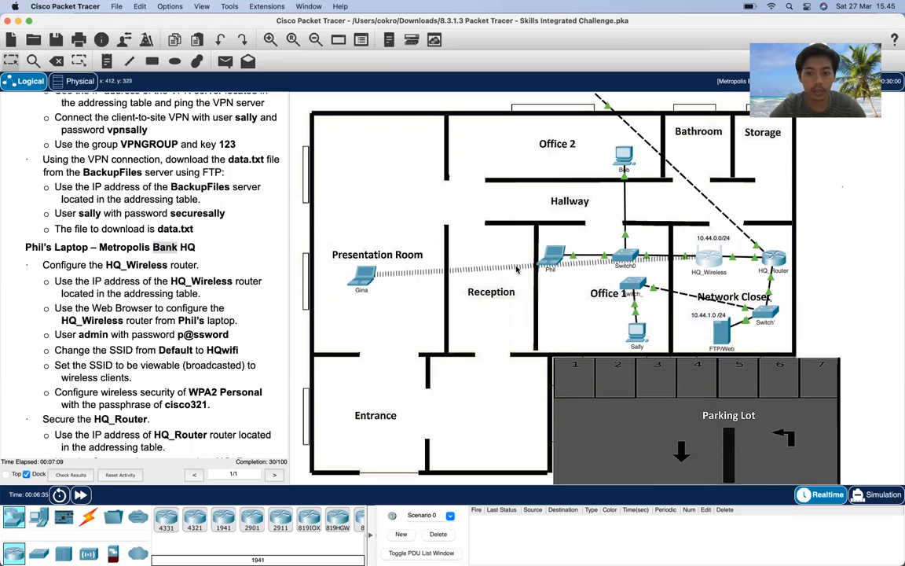
click(555, 255)
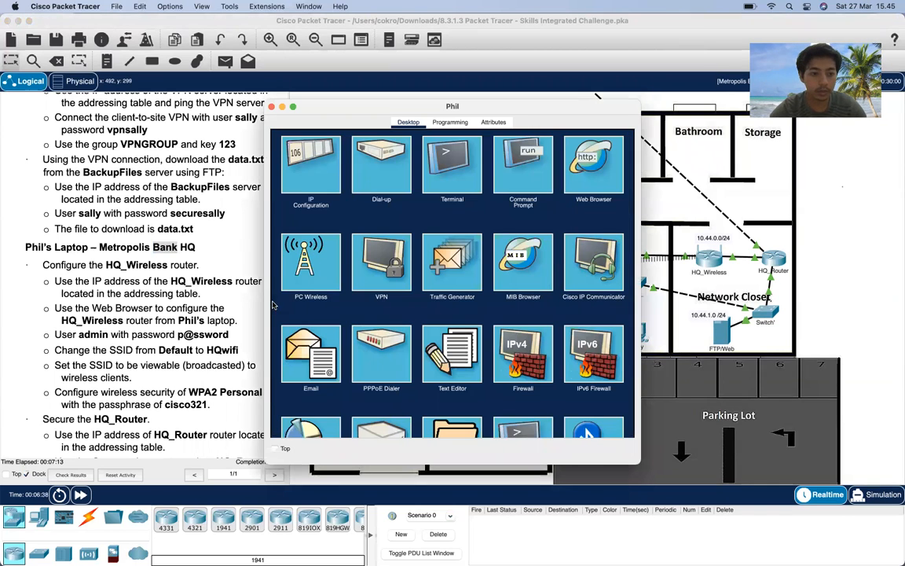
click(514, 180)
scroll(205, 309, up, 10)
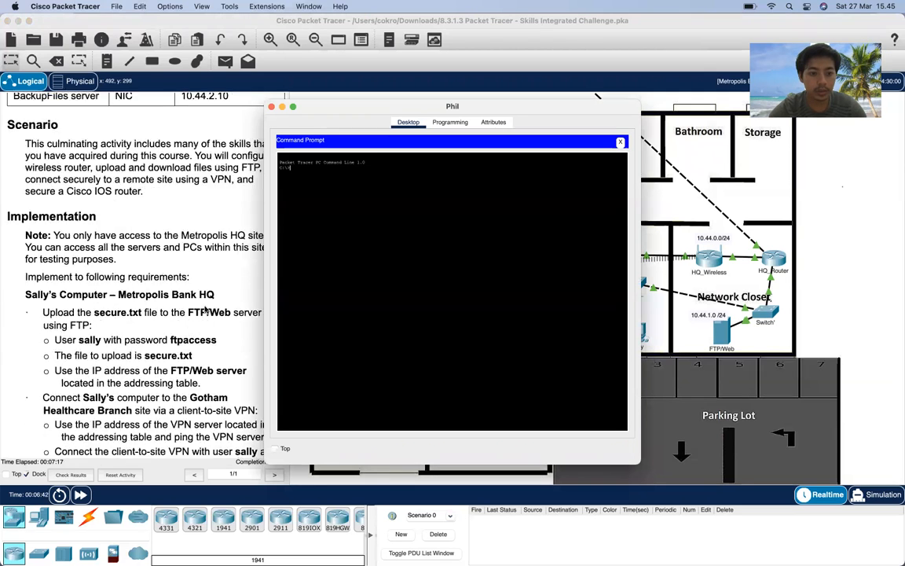
scroll(205, 309, up, 5)
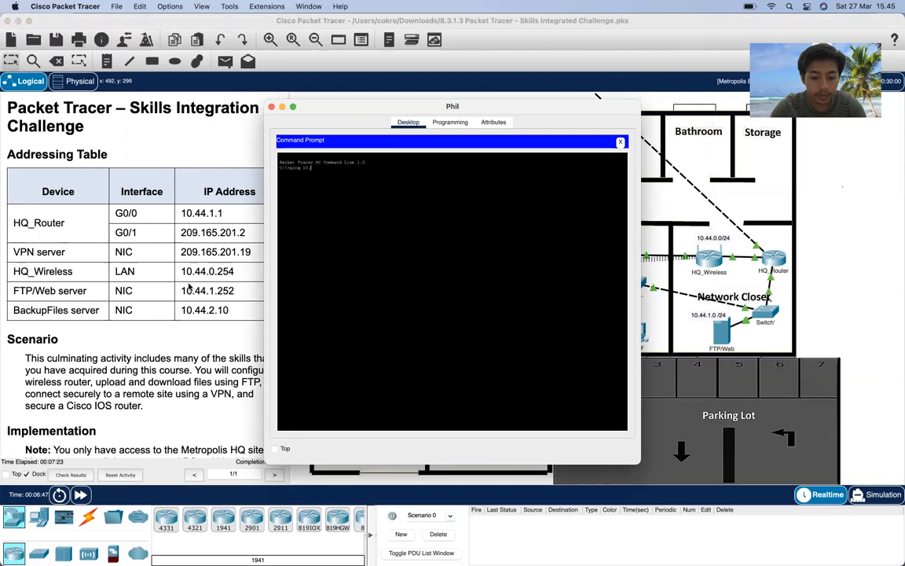
text(0)
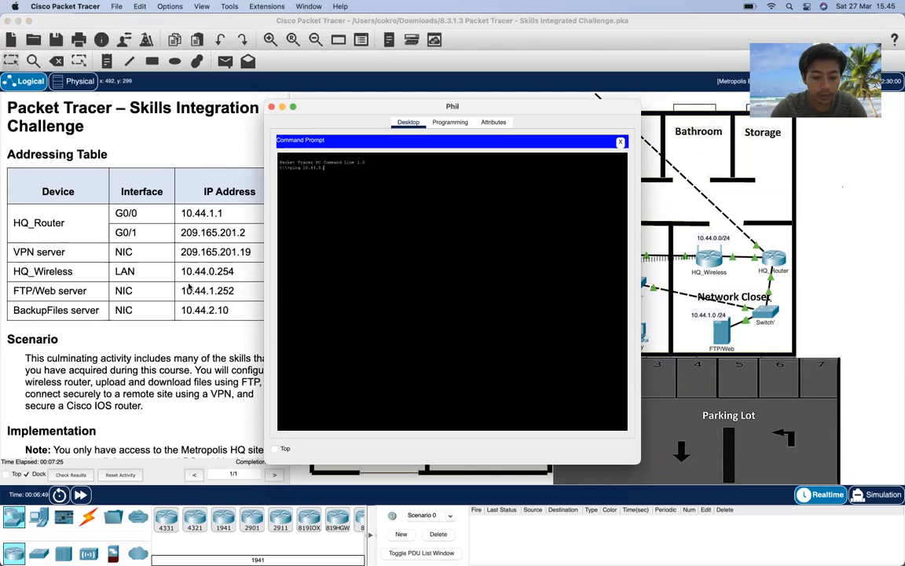
text(.254)
key(Return)
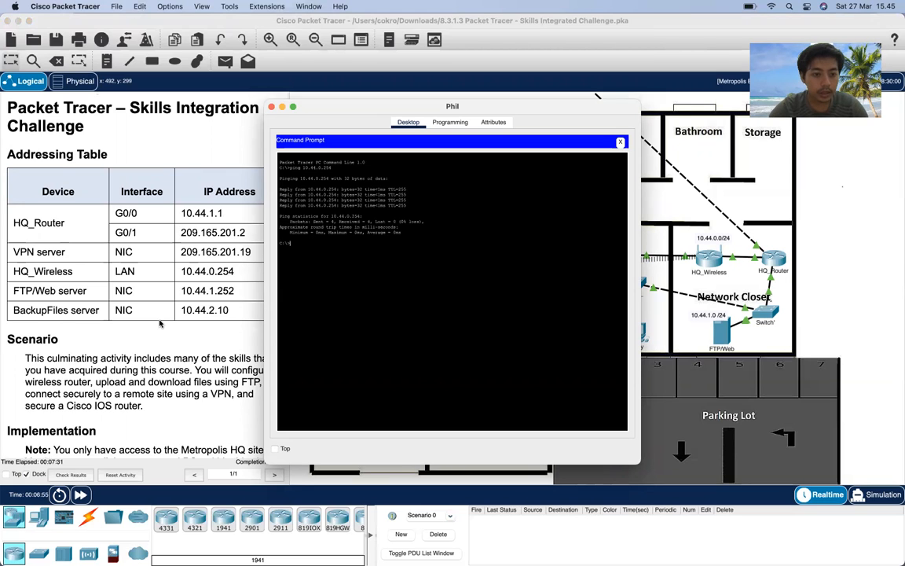
scroll(160, 324, down, 10)
scroll(160, 324, down, 3)
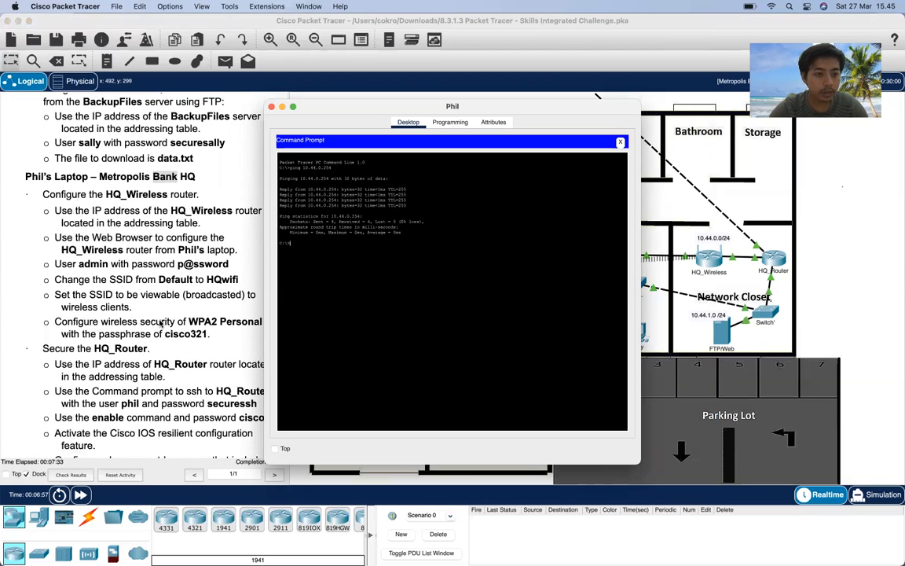
scroll(160, 324, up, 5)
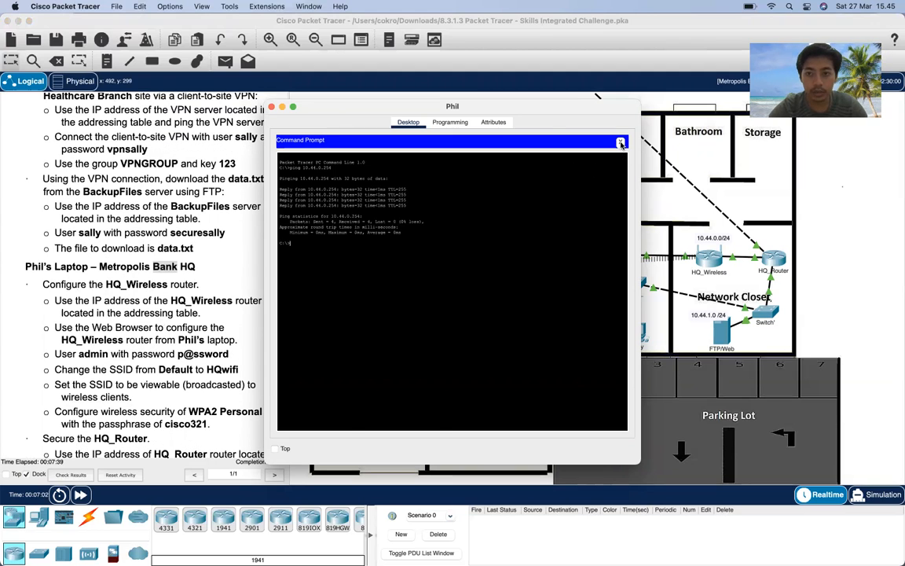
click(621, 143)
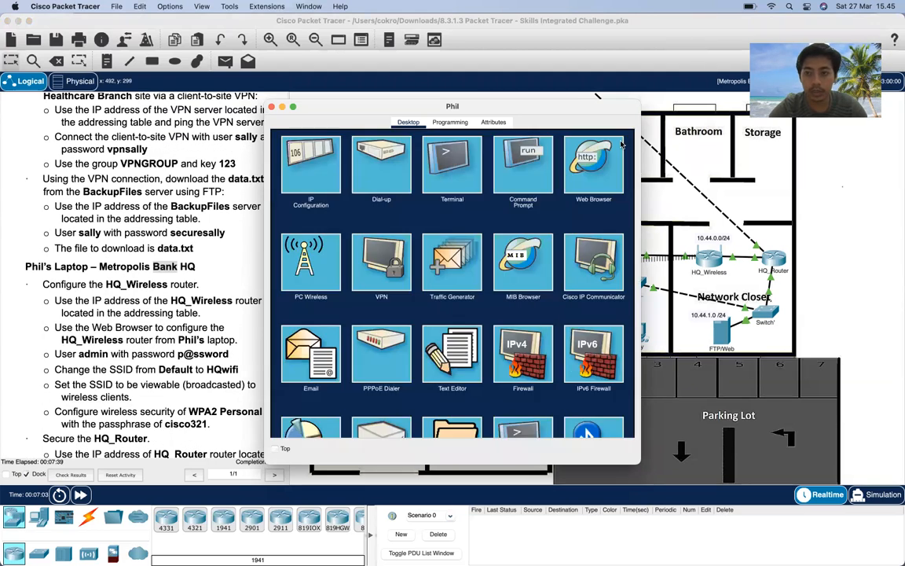
- Browse to 10.44.0.254 on the laptop and log in with the router's admin username and password
click(588, 175)
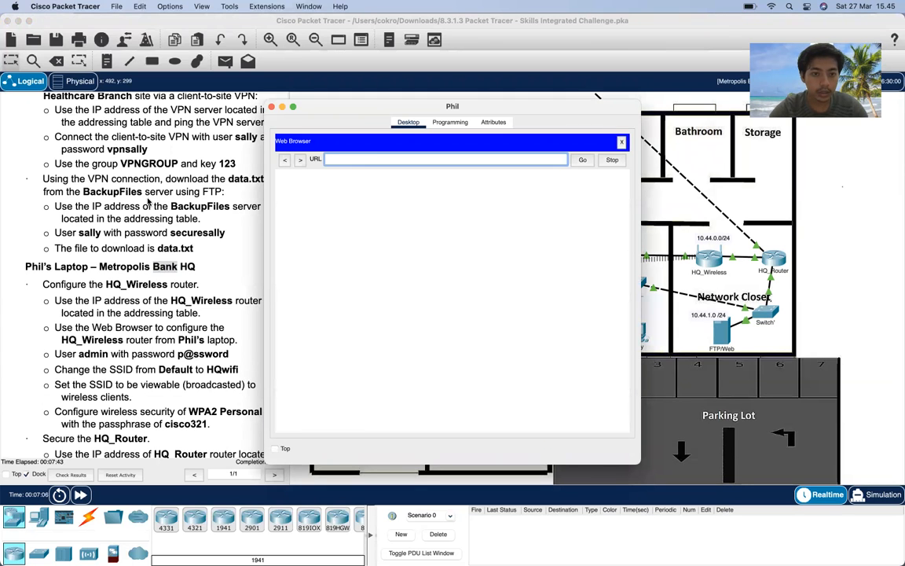
scroll(148, 202, up, 10)
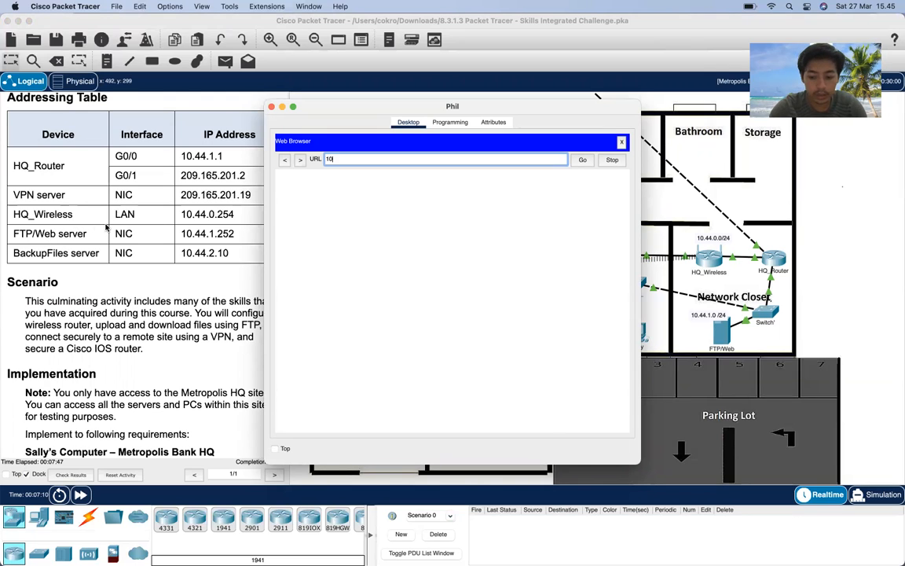
text(10.44.0.)
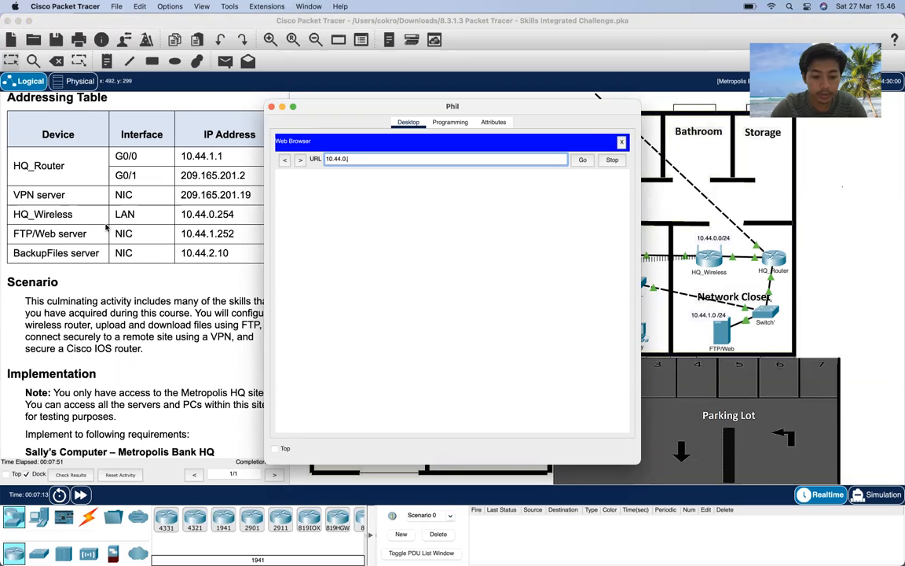
key(Return)
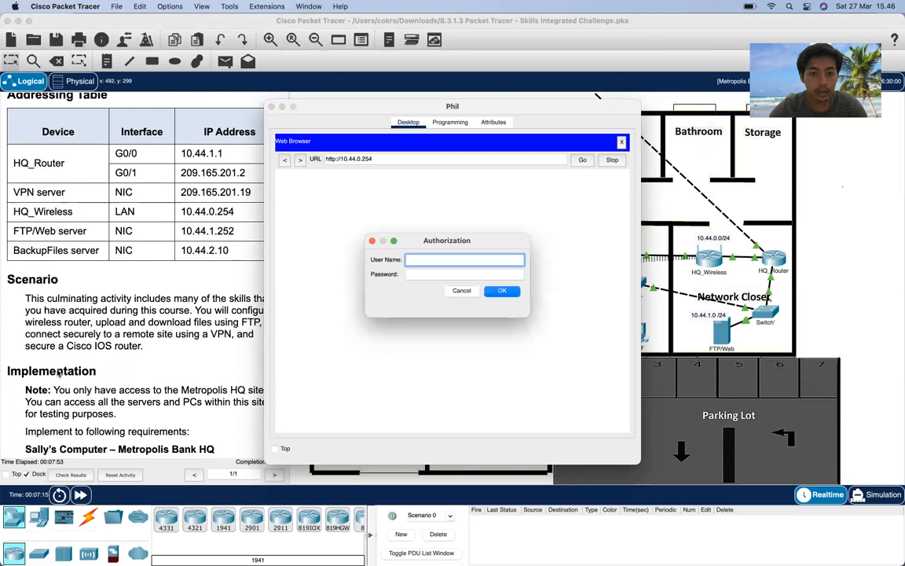
scroll(57, 373, down, 15)
scroll(57, 373, down, 5)
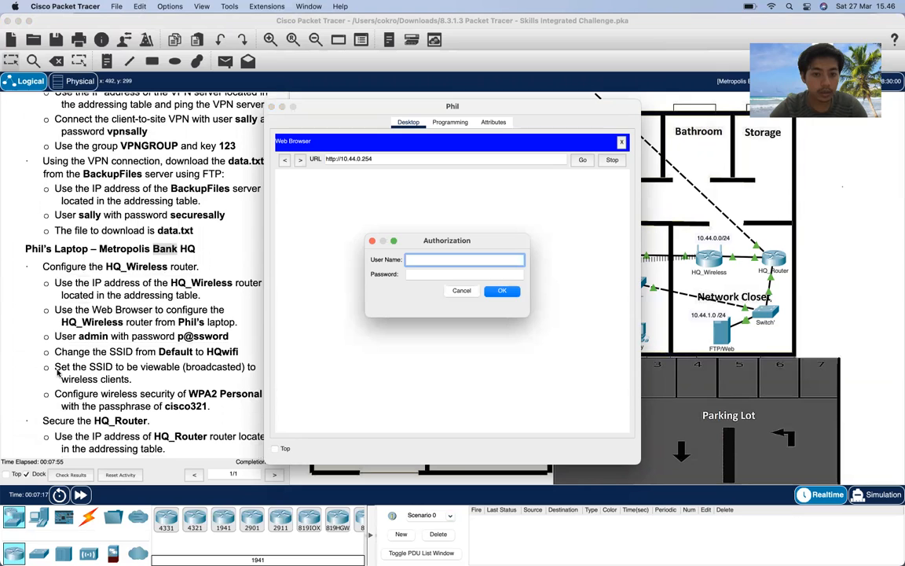
text(admin)
click(434, 273)
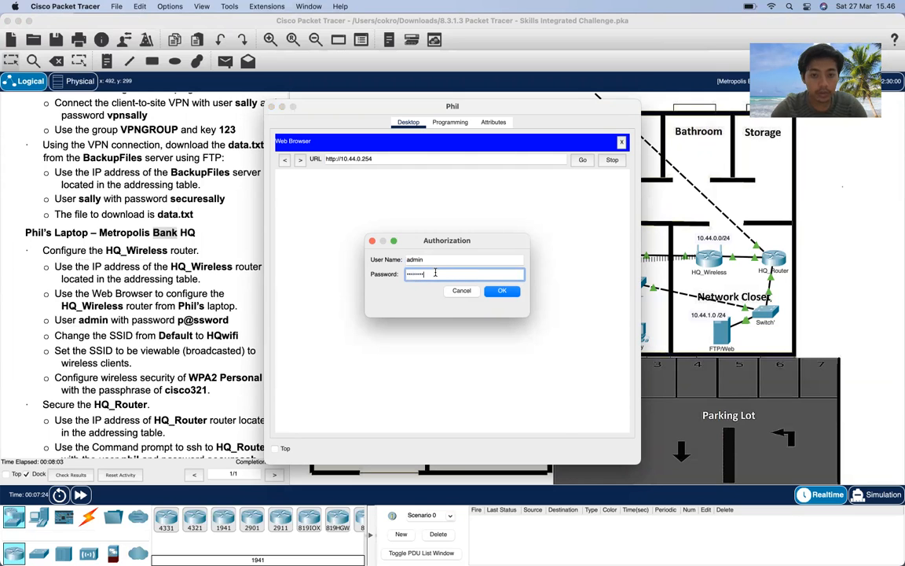
text(p@ssword)
key(Return)
scroll(180, 324, down, 2)
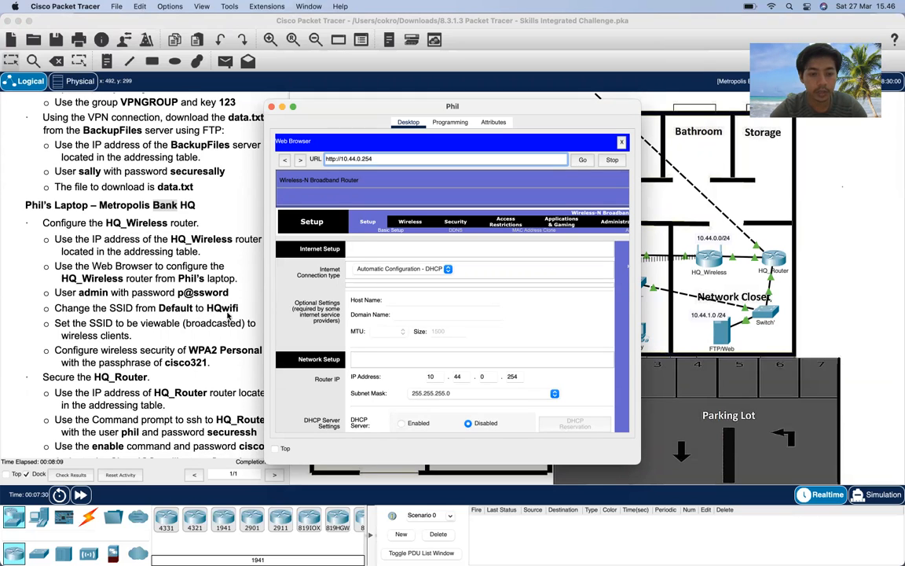
- Change the SSID from Default to HQwifi, set SSID Broadcast to Enabled, and save
click(411, 224)
click(482, 290)
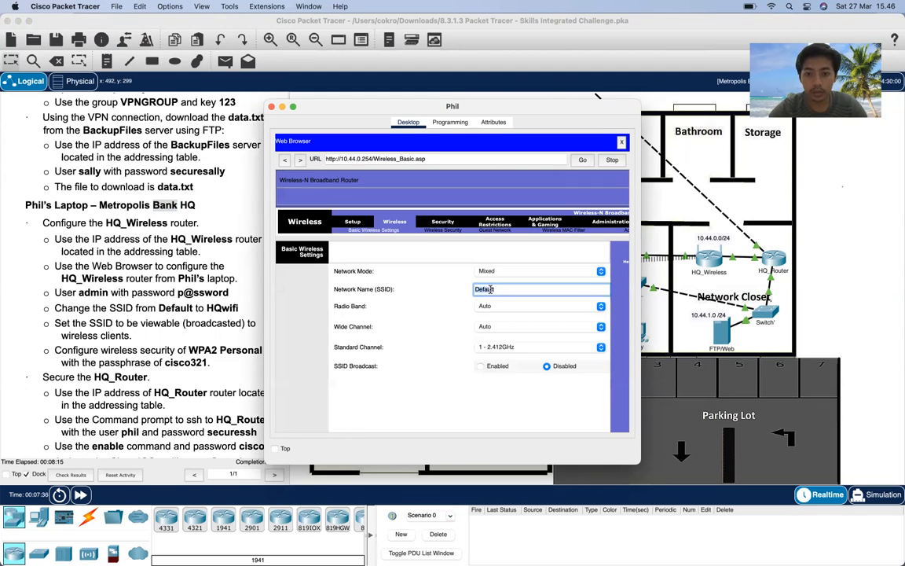
text(HQwifi)
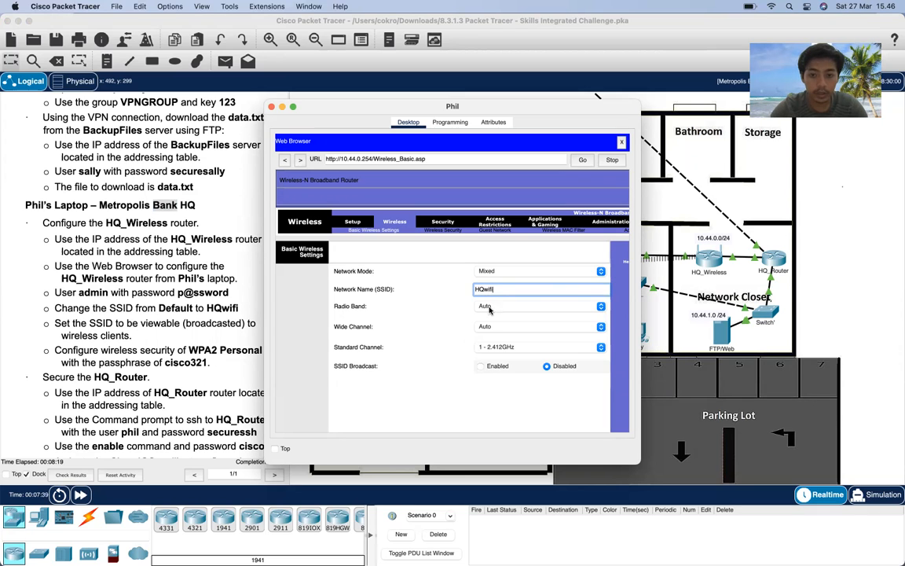
scroll(432, 299, down, 3)
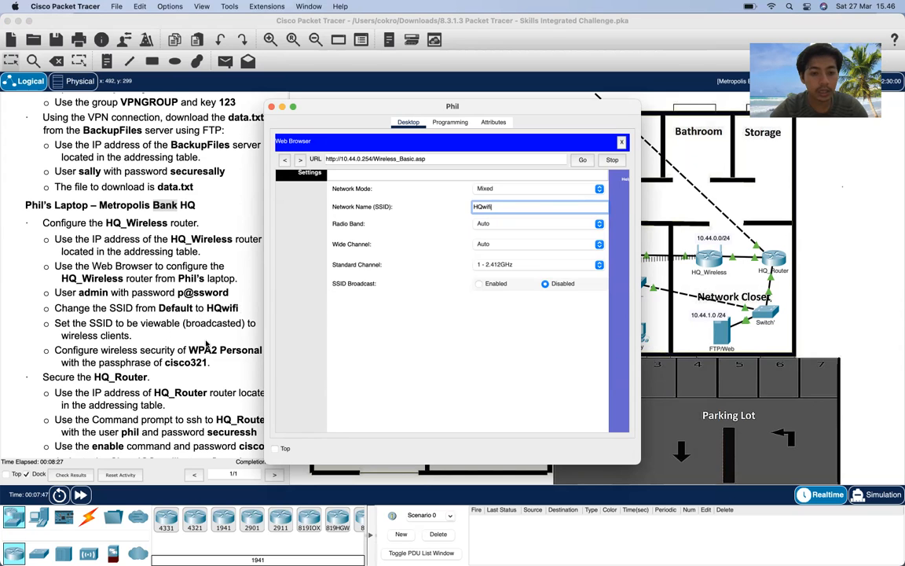
click(479, 283)
scroll(416, 323, down, 5)
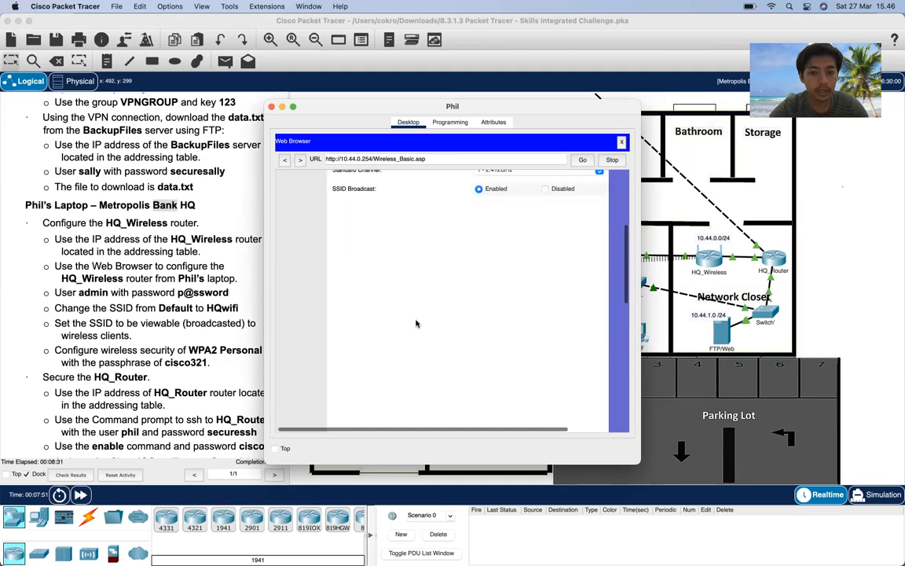
scroll(416, 323, down, 5)
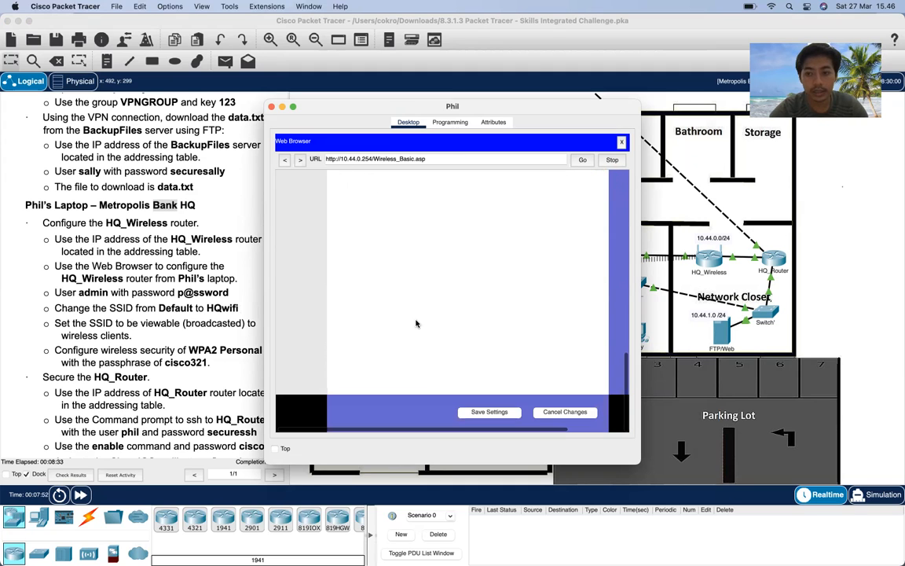
click(478, 414)
click(477, 410)
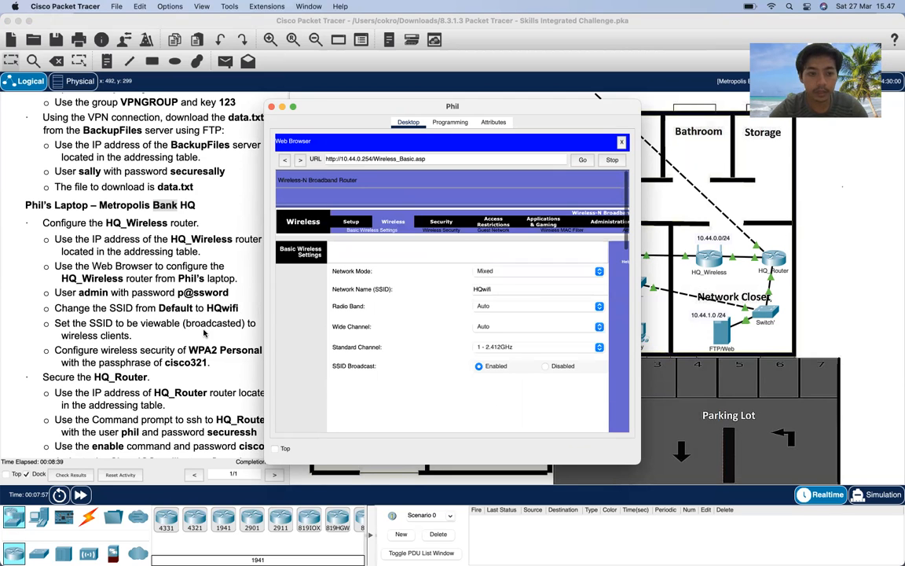
scroll(181, 314, down, 4)
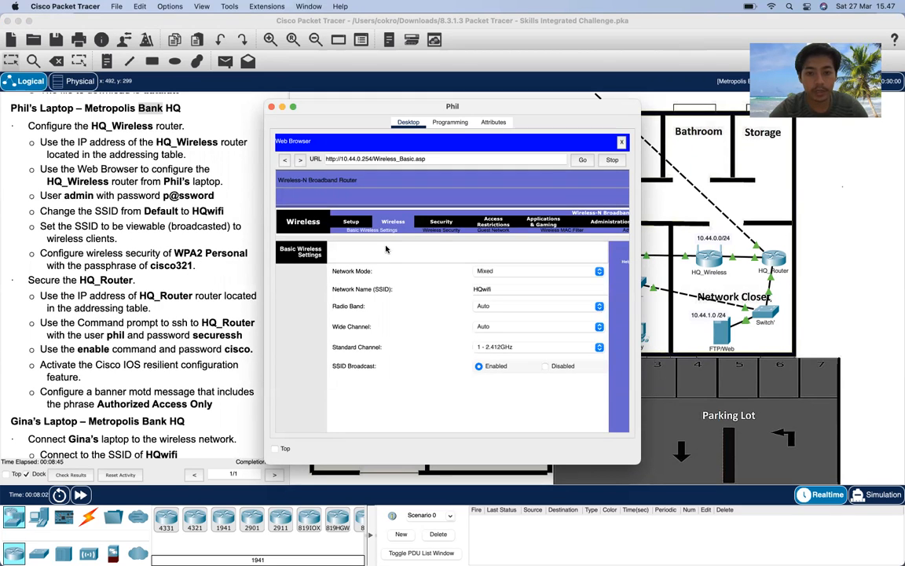
- Select WPA2 Personal security for HQ_Wireless and enter the wireless passphrase
click(442, 231)
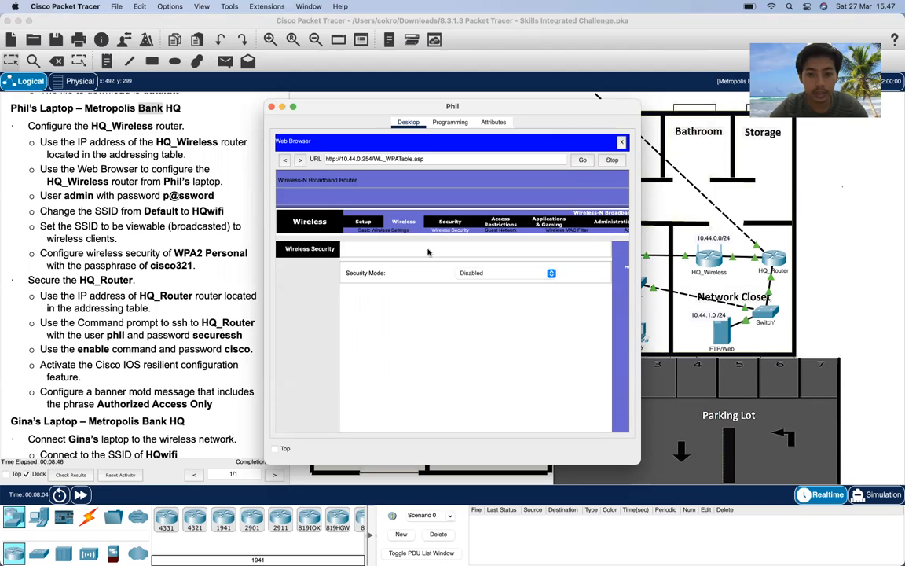
click(481, 272)
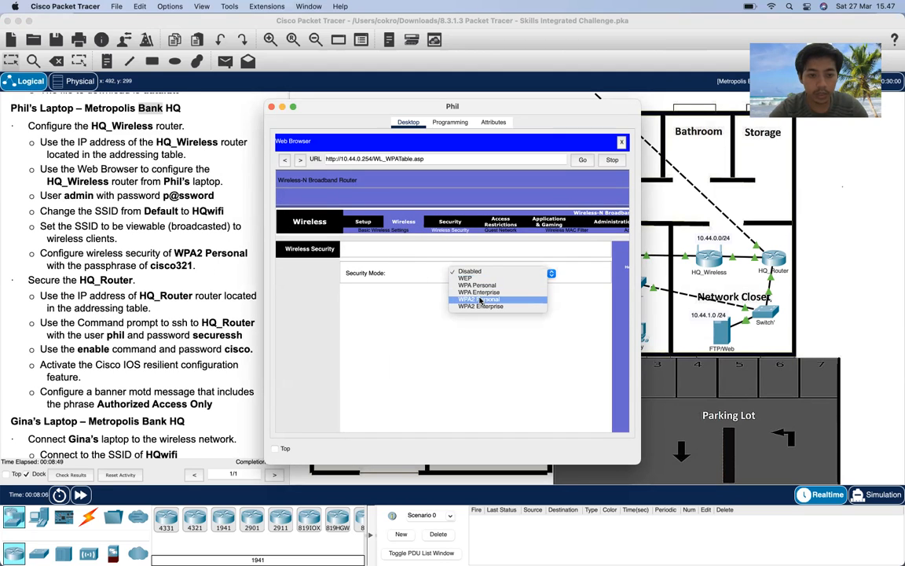
click(480, 301)
click(499, 312)
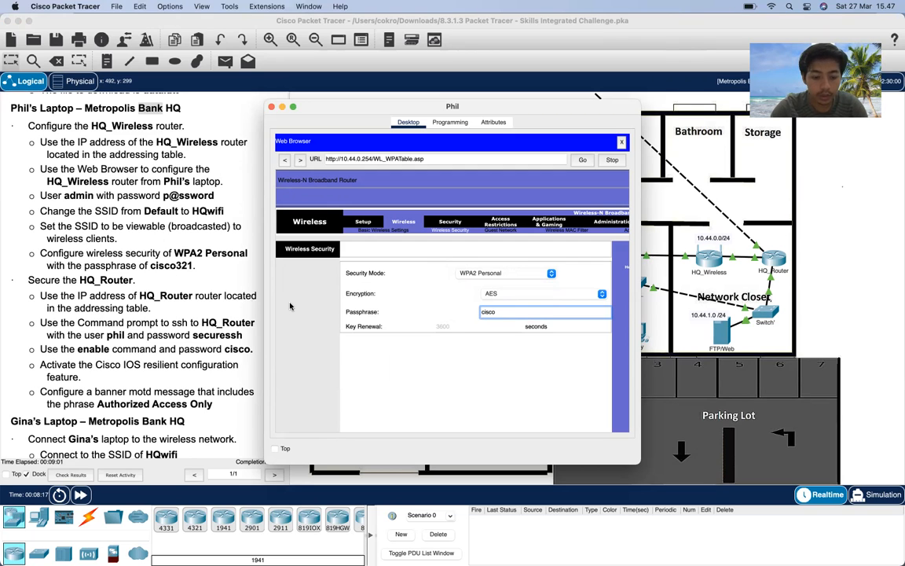
- Save the wireless security settings and close the laptop's web browser
scroll(326, 314, down, 10)
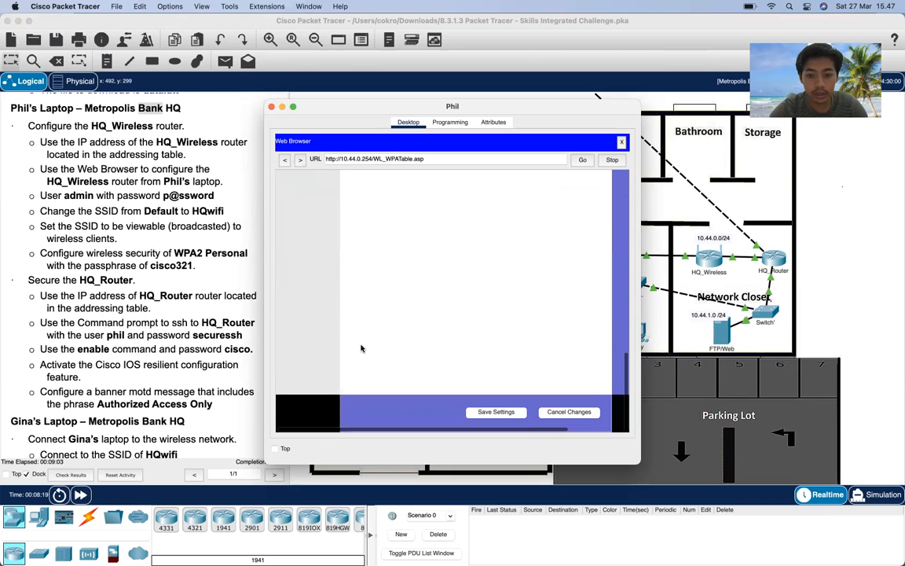
click(504, 412)
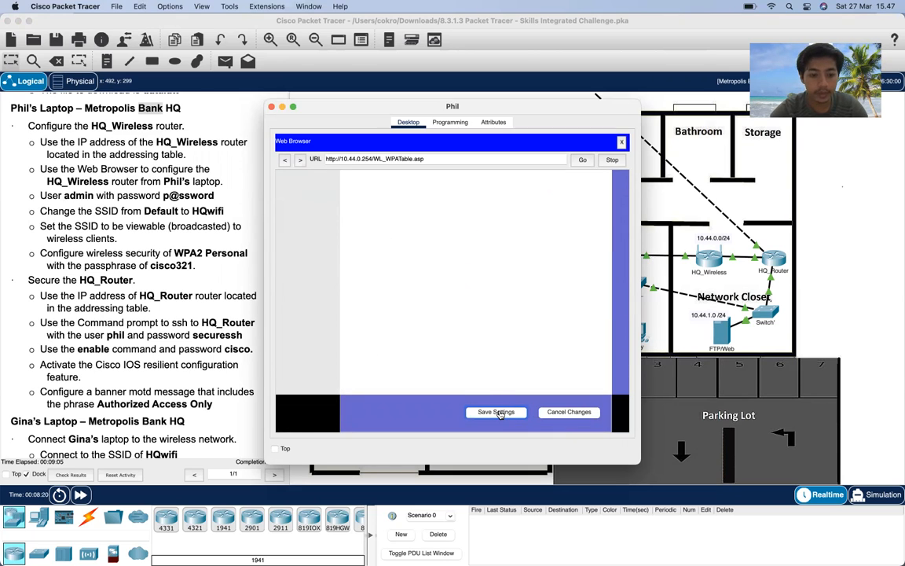
drag(448, 106, 450, 74)
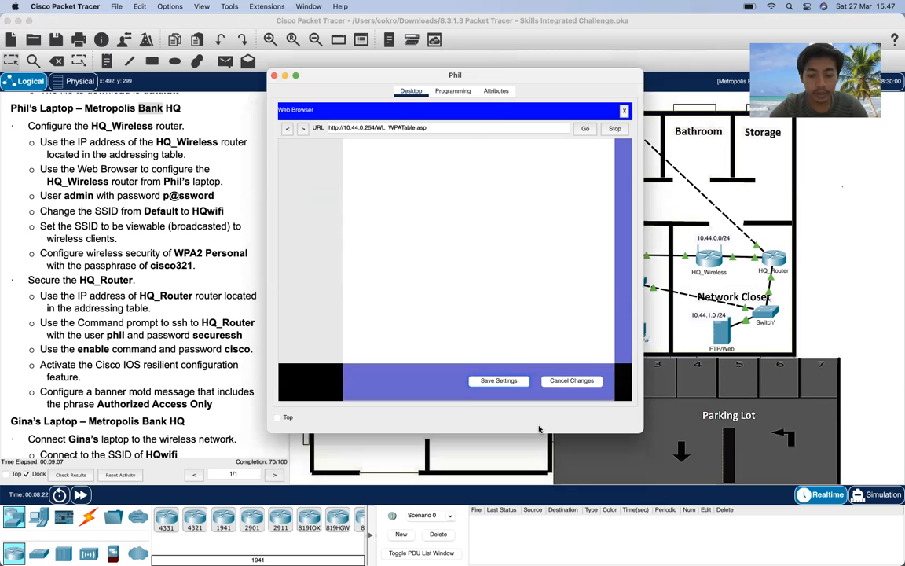
click(507, 382)
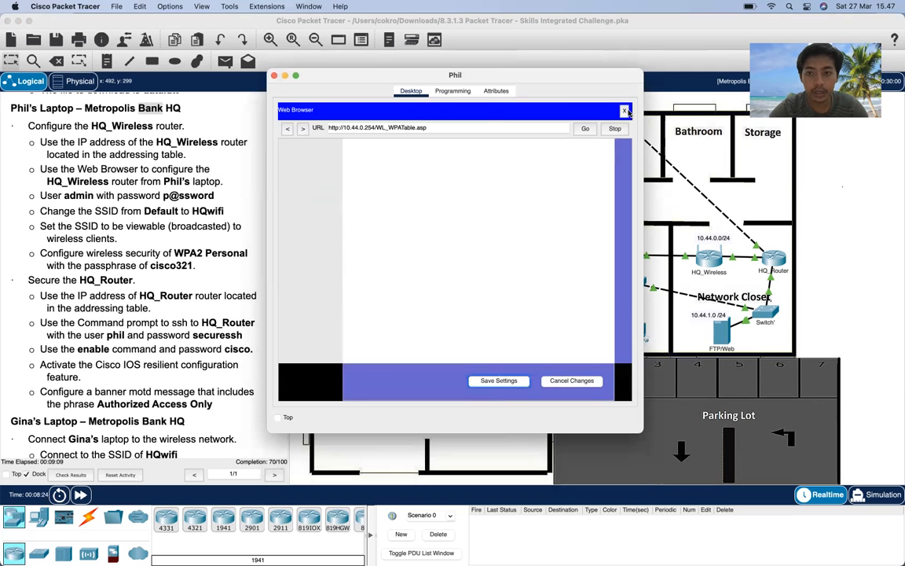
click(624, 111)
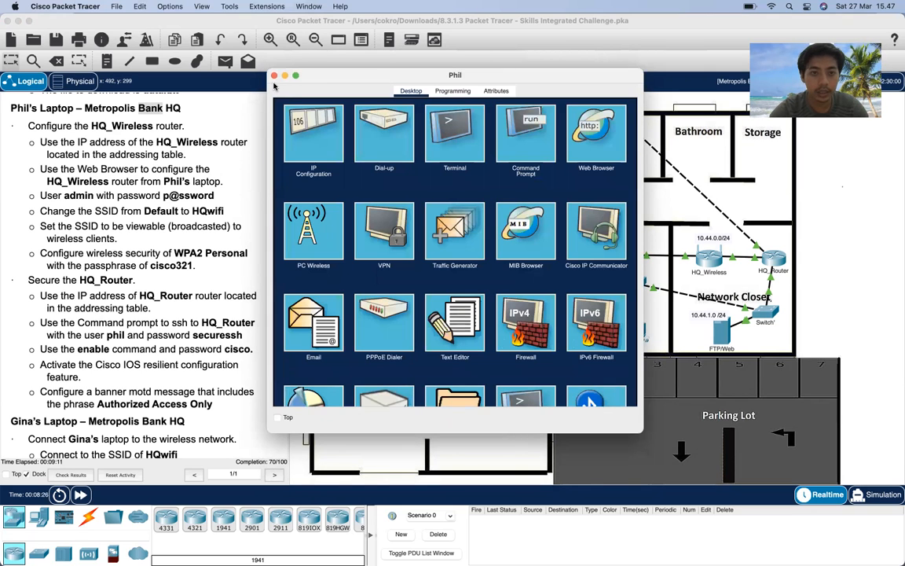
- Try HQ_Router's configuration, dismiss the 'Configure is locked' alert, and scroll instructions to the top
scroll(138, 289, down, 1)
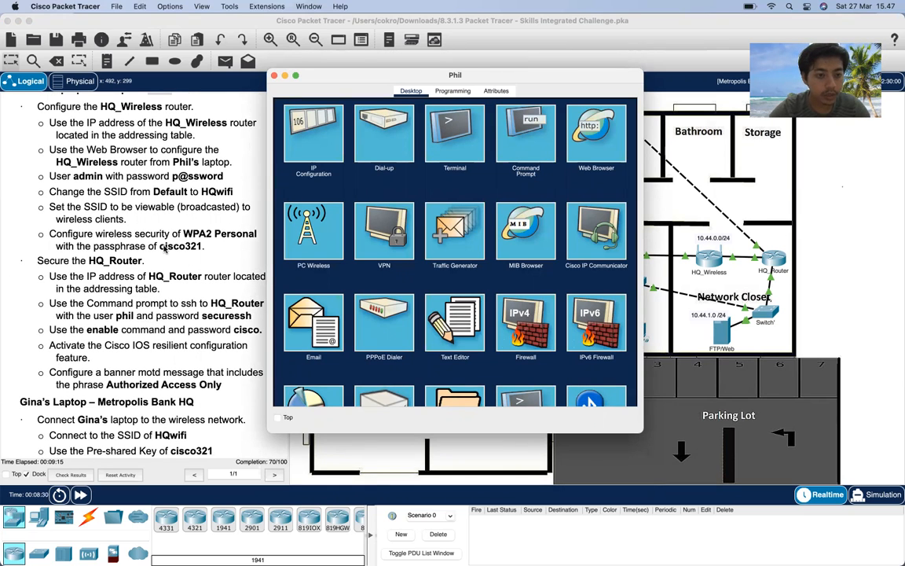
scroll(164, 249, up, 3)
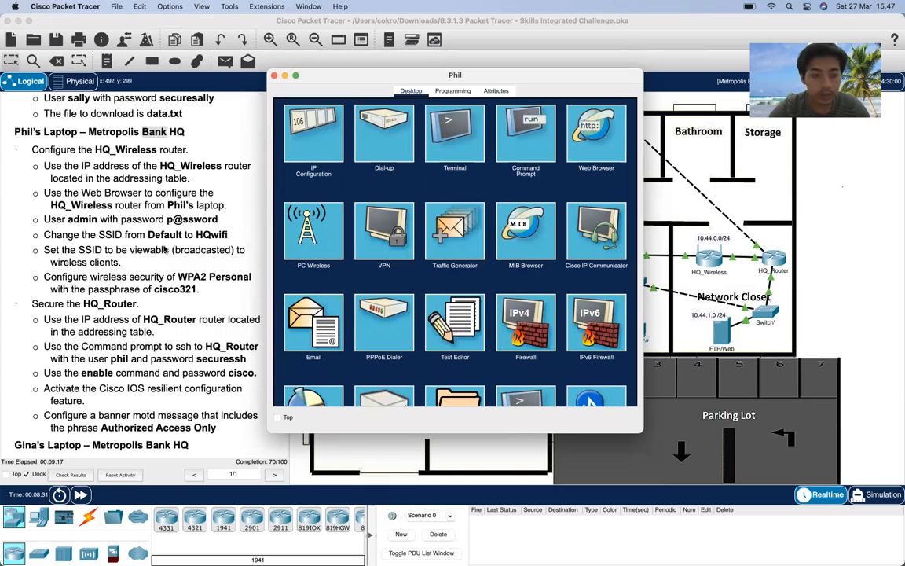
scroll(164, 249, down, 3)
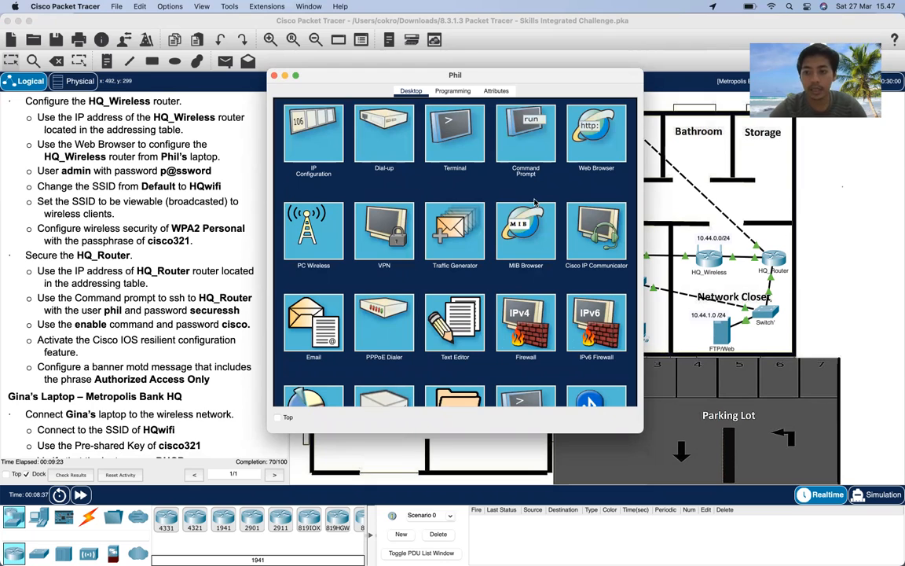
click(772, 259)
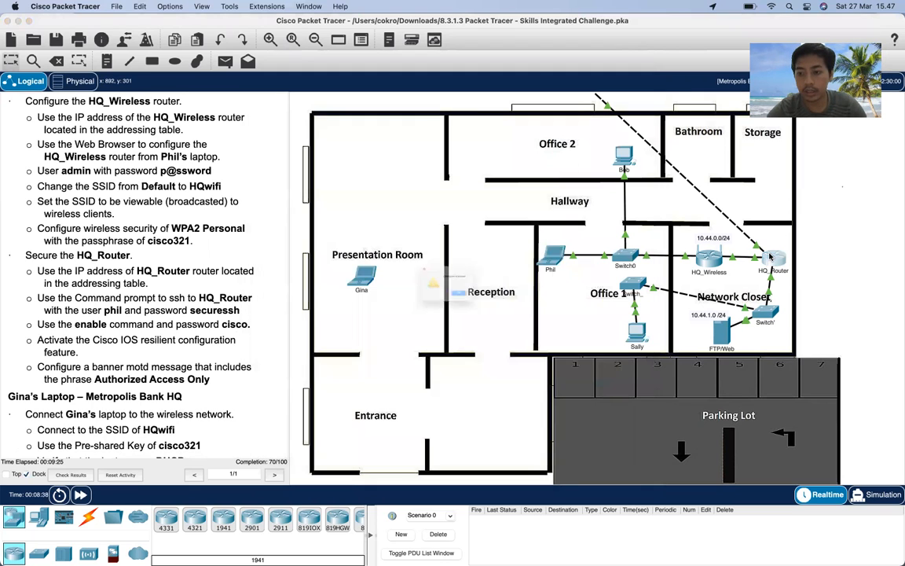
click(477, 307)
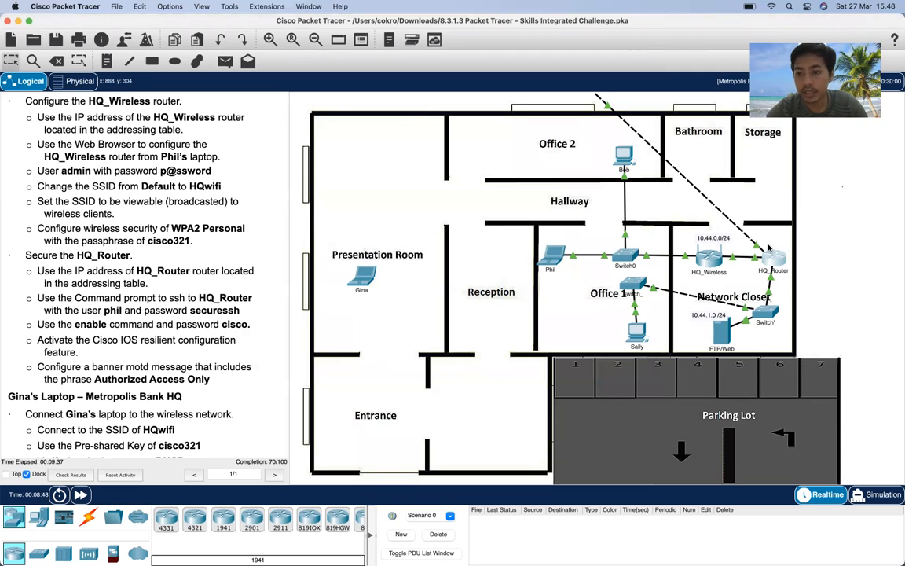
scroll(196, 227, up, 10)
scroll(197, 226, up, 2)
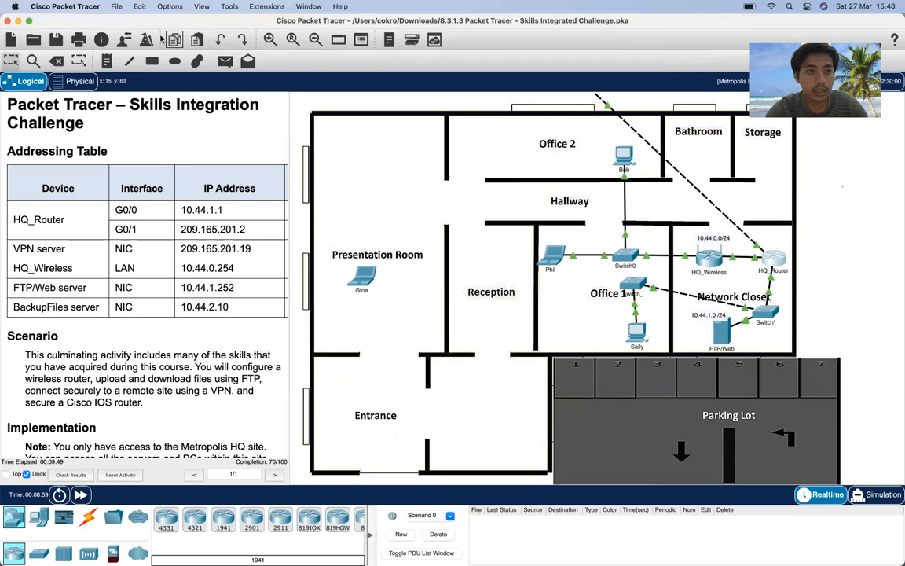
click(76, 7)
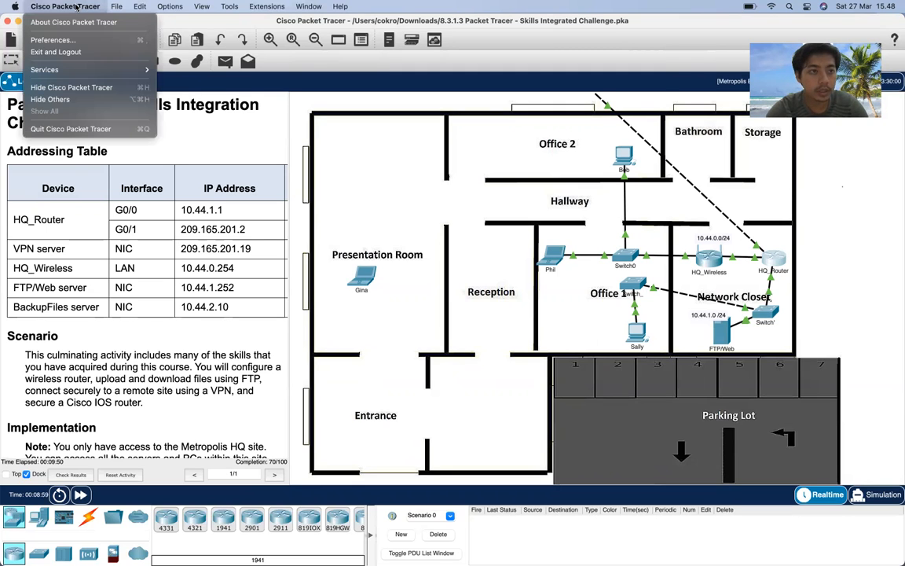
- Turn on 'Always Show Port Labels in Logical Workspace' in Preferences
click(54, 40)
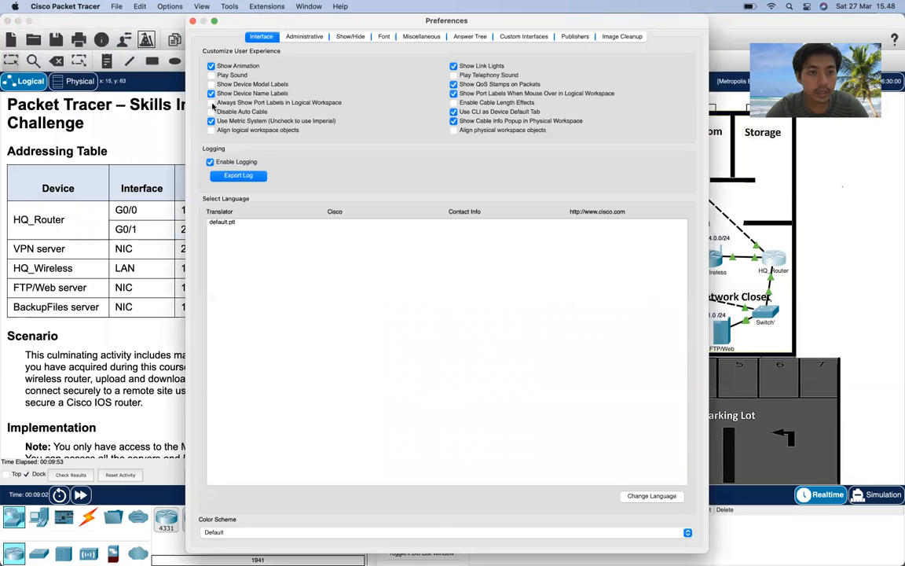
click(212, 102)
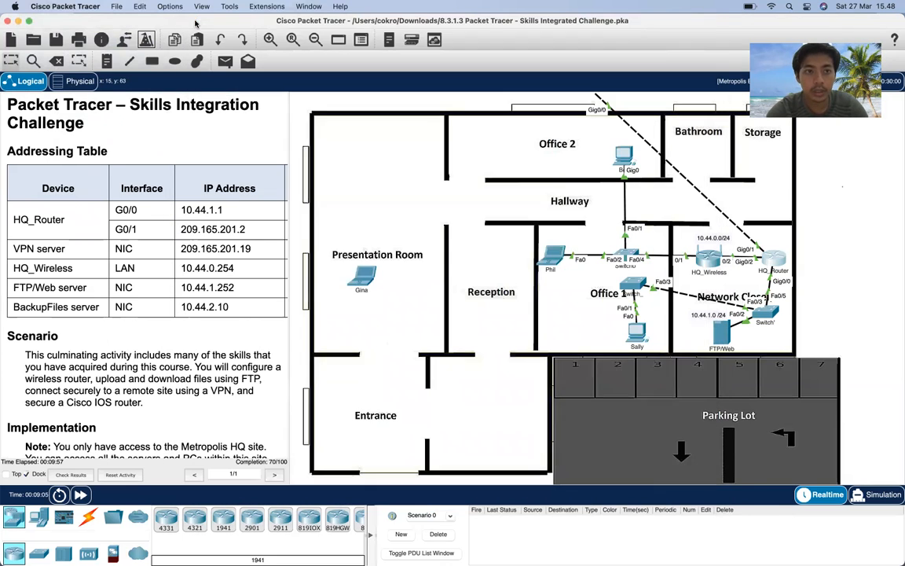
click(193, 21)
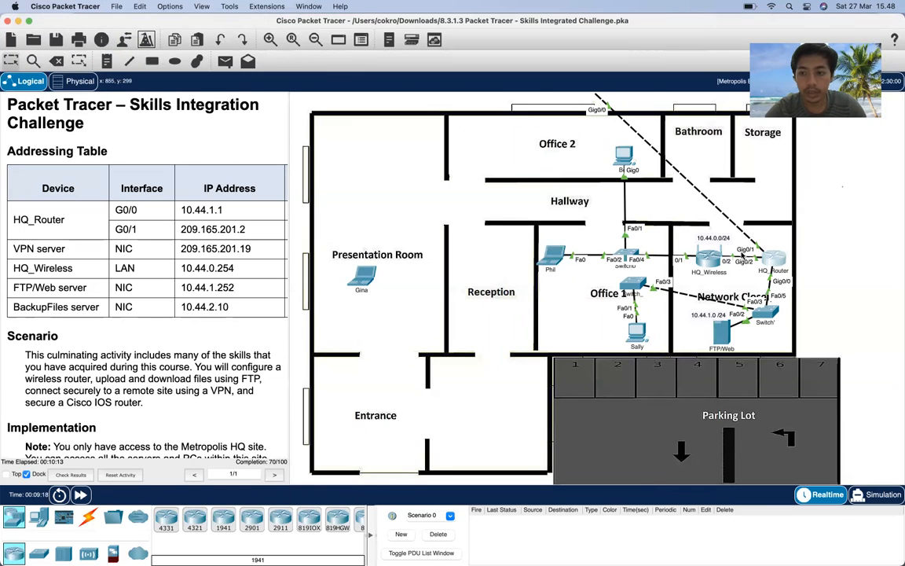
scroll(197, 346, down, 10)
scroll(197, 346, up, 12)
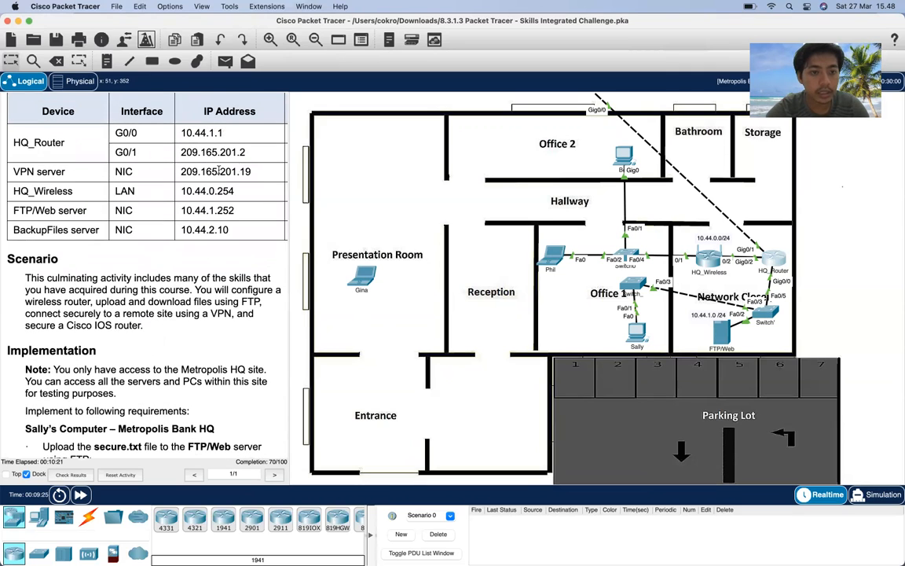
- Ping 209.165.201.2 from the Office 1 laptop's Command Prompt, getting 4 of 4 replies
click(554, 262)
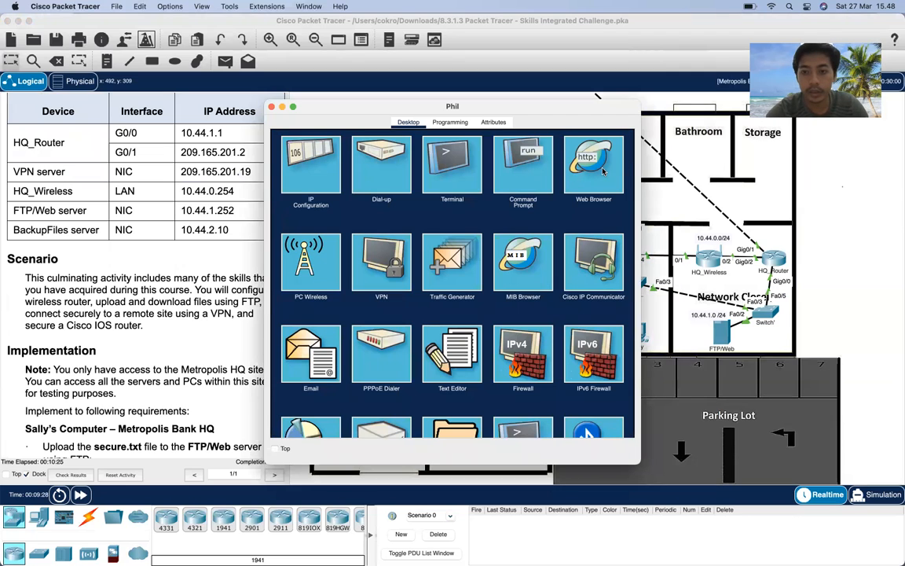
click(525, 182)
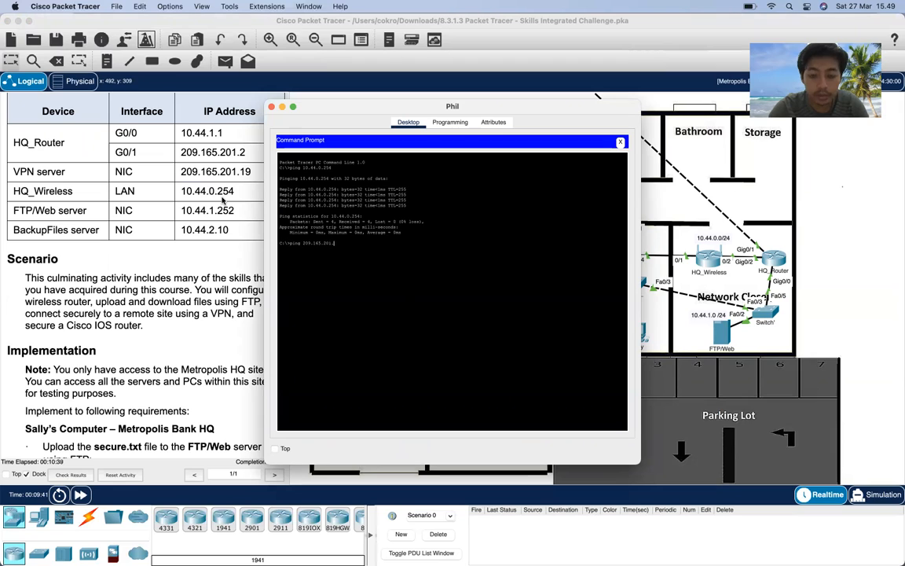
key(Return)
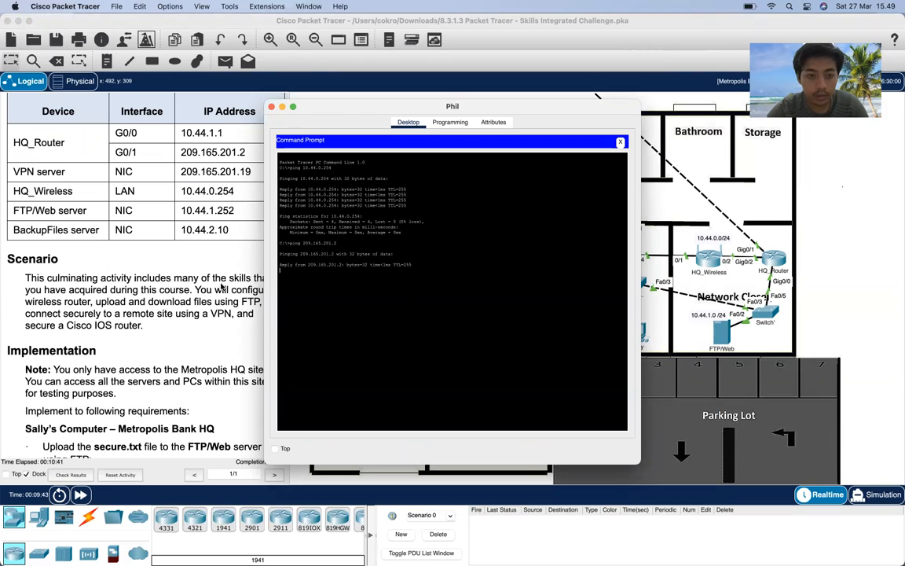
scroll(223, 287, down, 5)
scroll(222, 287, down, 15)
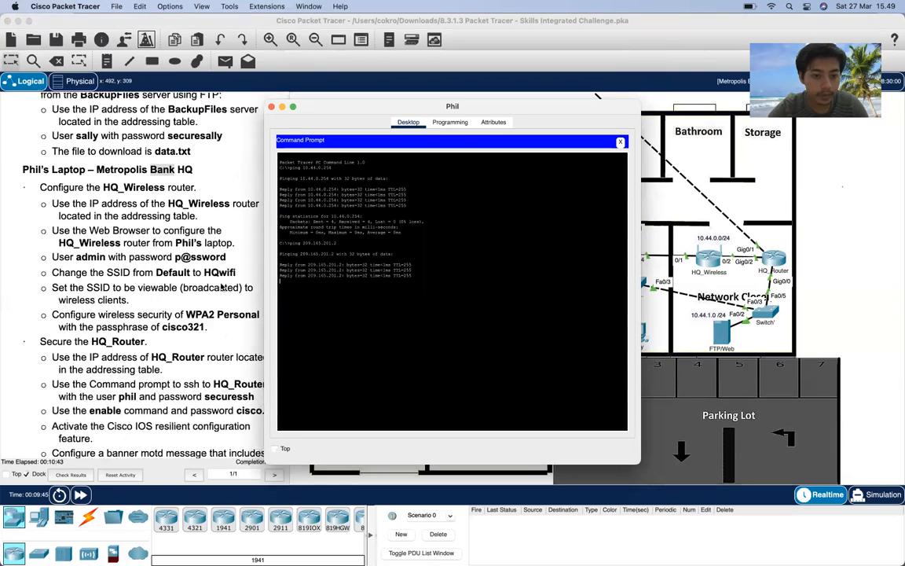
scroll(222, 288, down, 1)
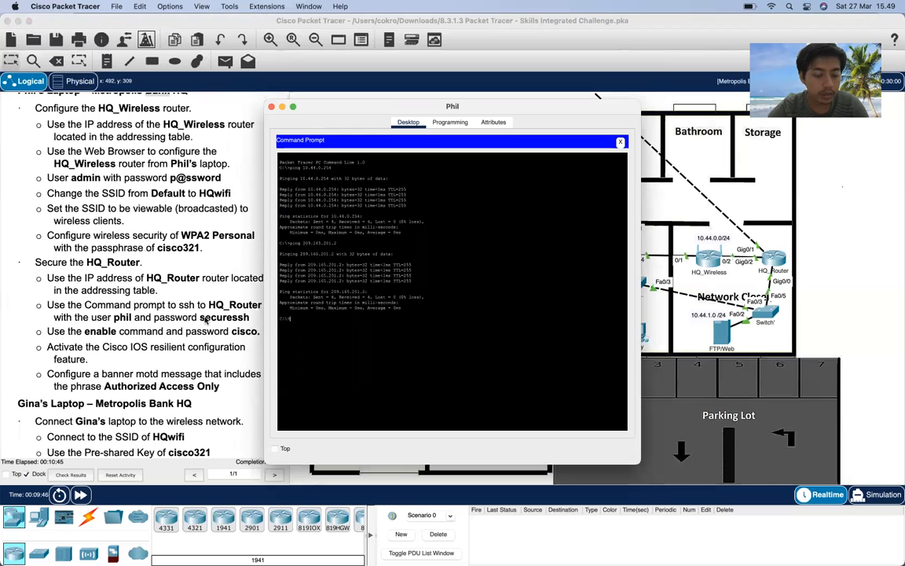
scroll(205, 319, right, 2)
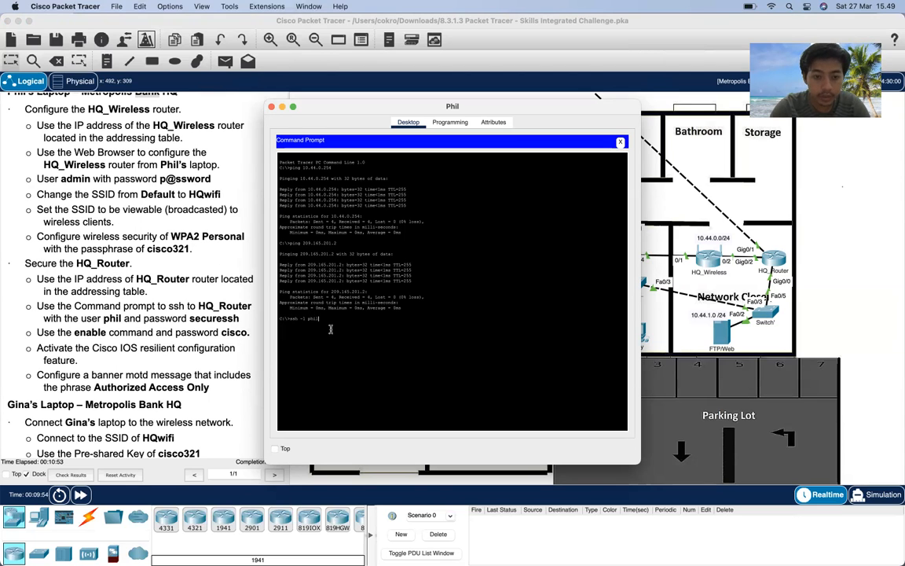
- SSH from the laptop to HQ_Router at 209.165.201.2 and enable privileged mode with its password
text(209)
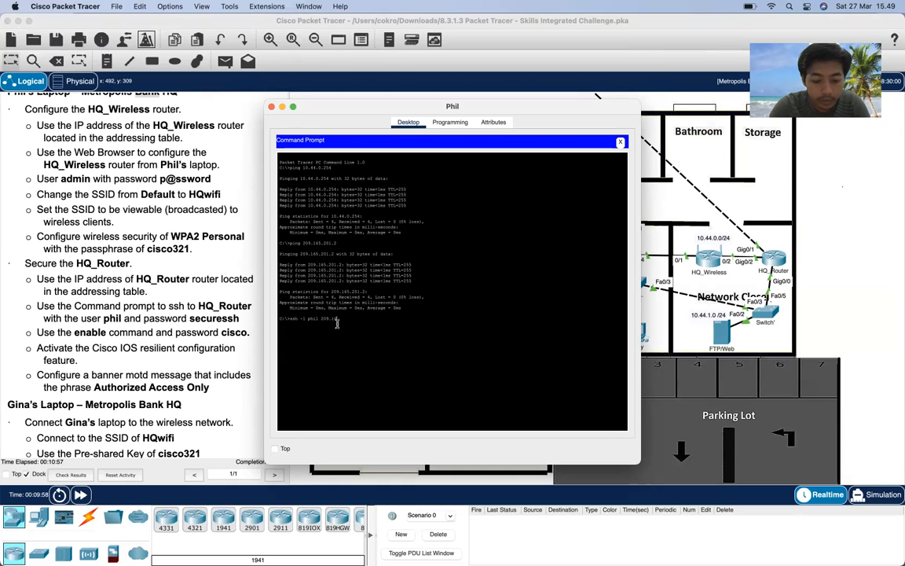
text(.165.201.2)
key(Return)
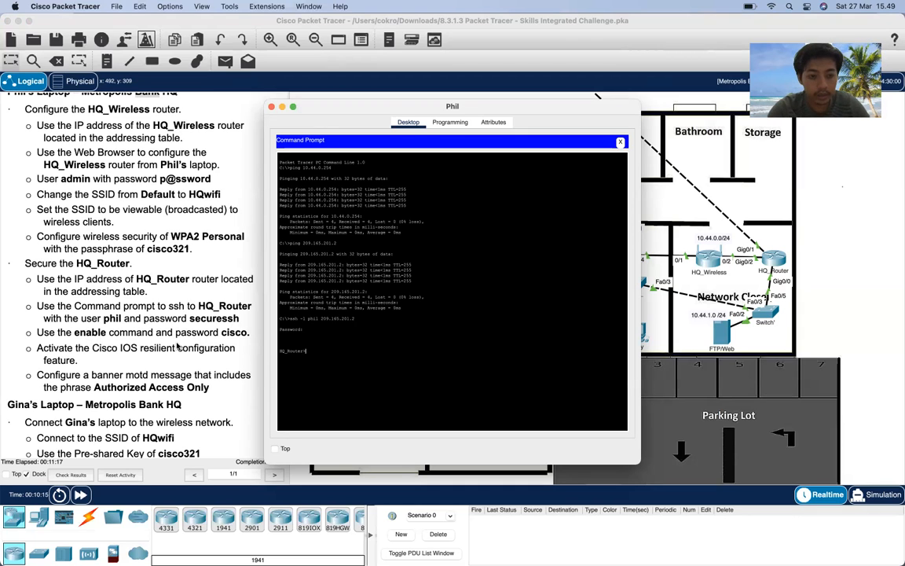
text(enable)
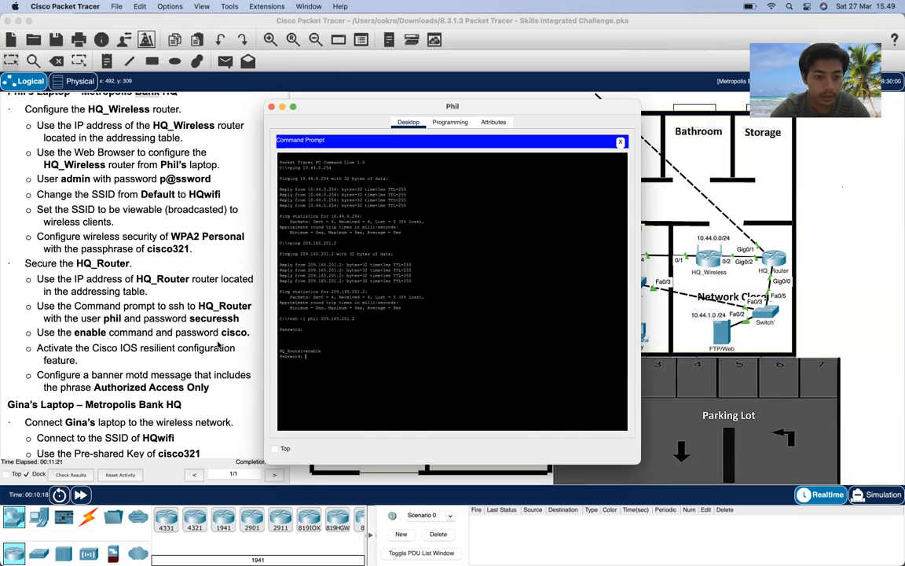
text(cisco)
key(Return)
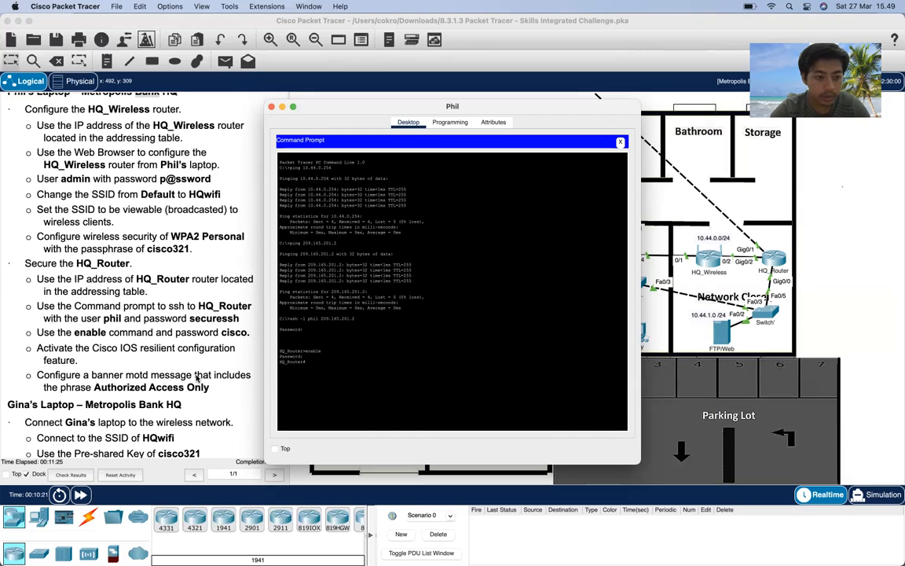
scroll(197, 379, down, 2)
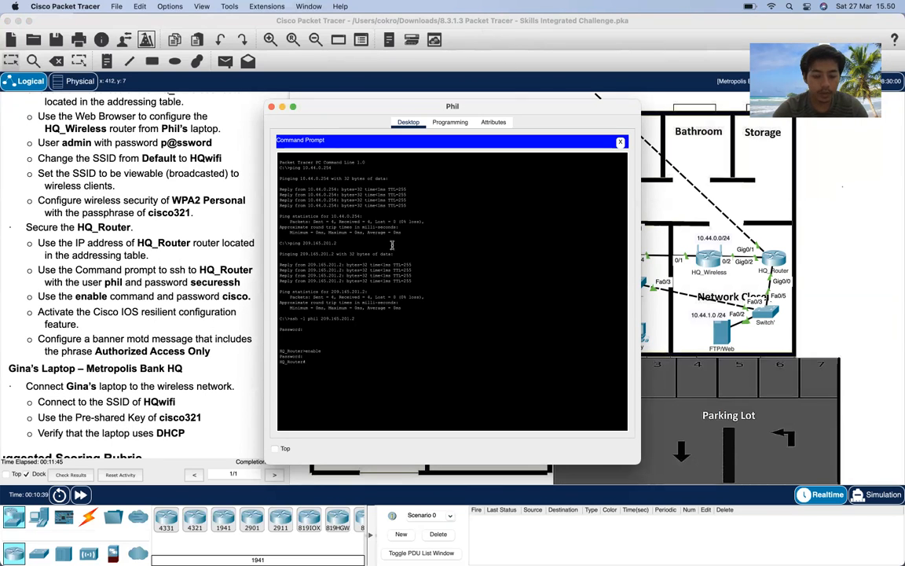
click(471, 21)
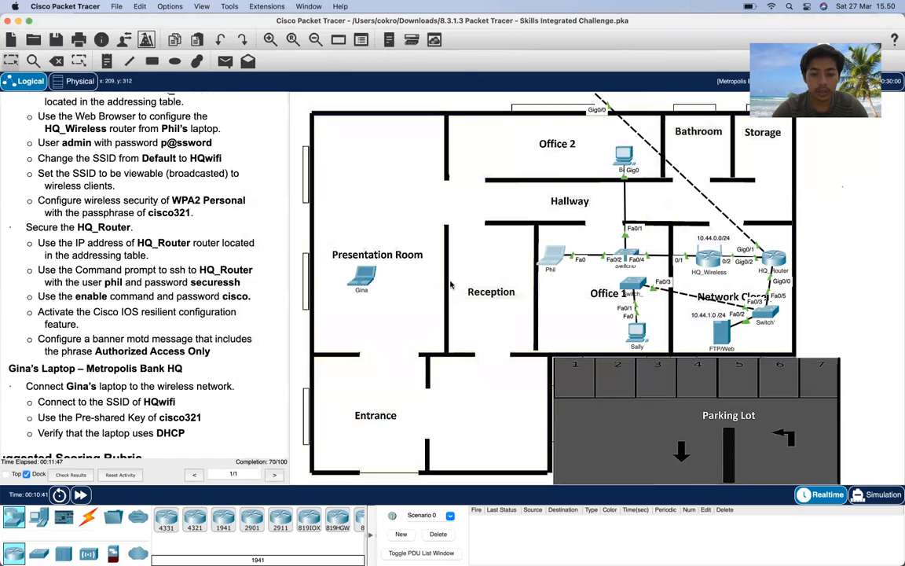
- Return to the laptop's SSH session and run 'configure terminal' on HQ_Router
click(559, 252)
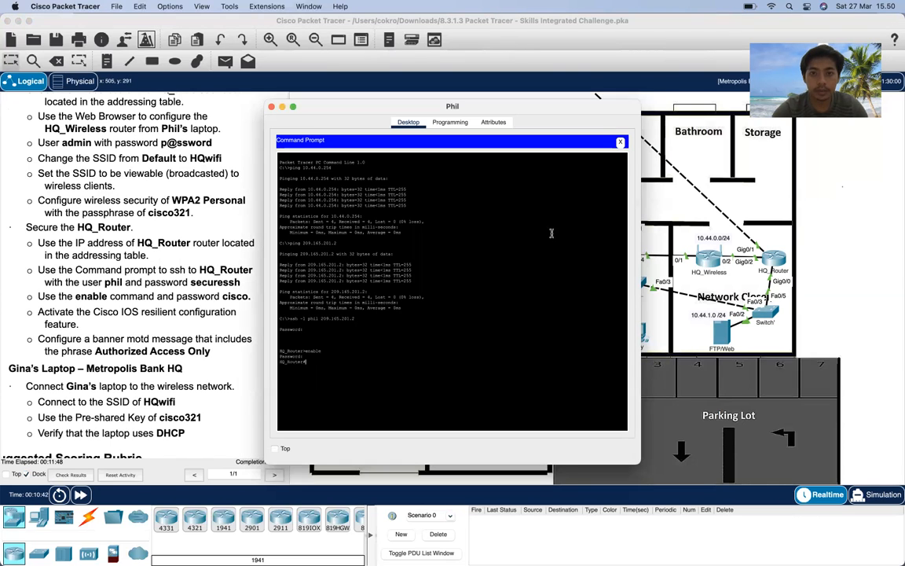
click(494, 37)
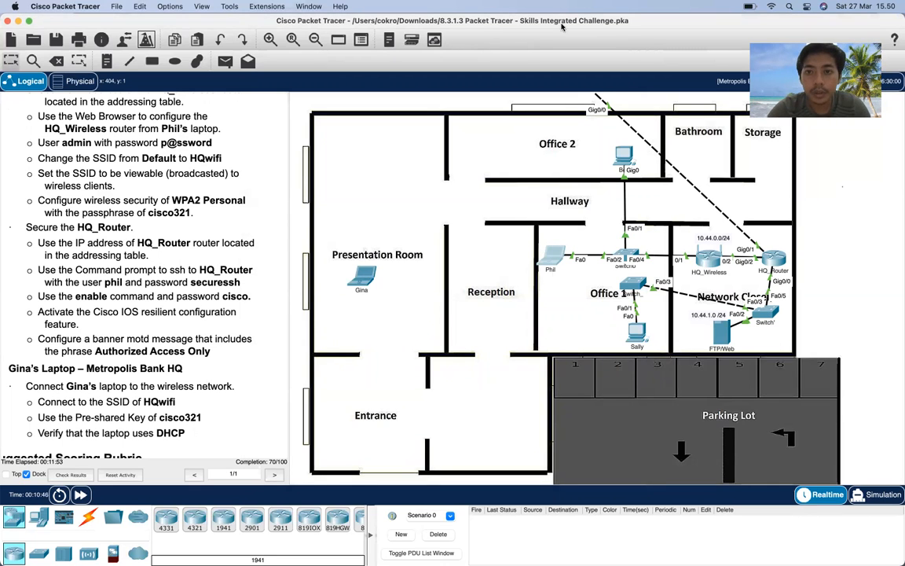
click(564, 257)
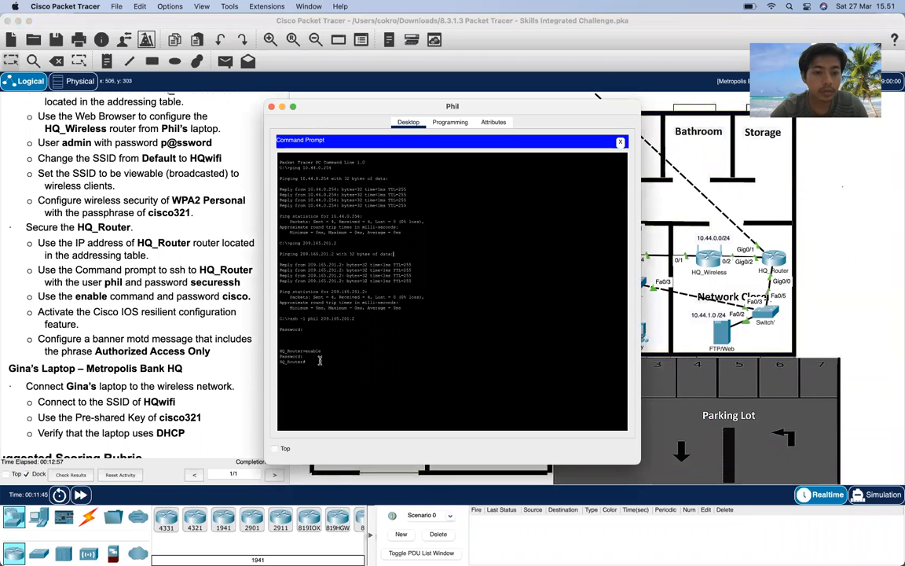
text(configu)
key(Tab)
text(termin)
key(Tab)
key(Return)
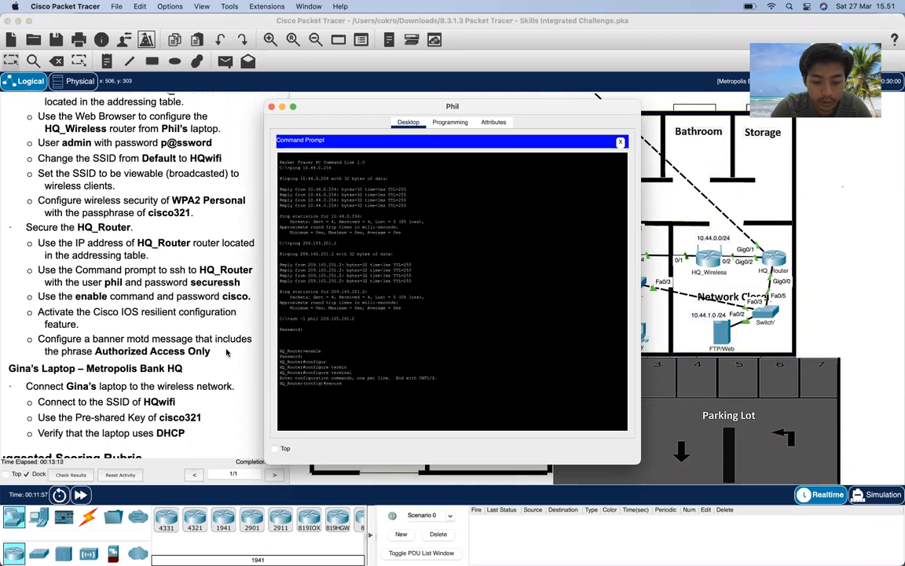
- Run 'secure boot-image' and 'secure boot-config' on HQ_Router
text(boot-imag)
key(BackSpace)
key(BackSpace)
key(BackSpace)
key(BackSpace)
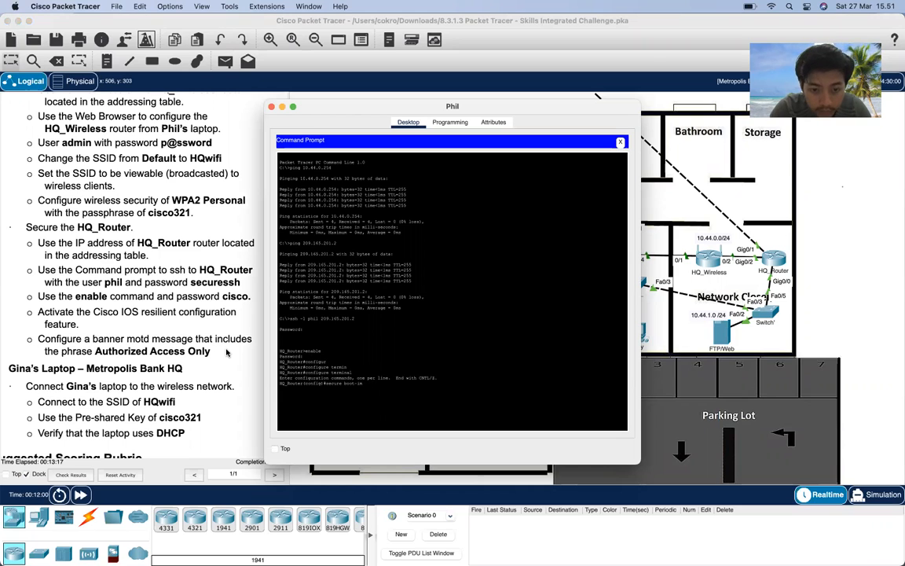
text(age)
key(Return)
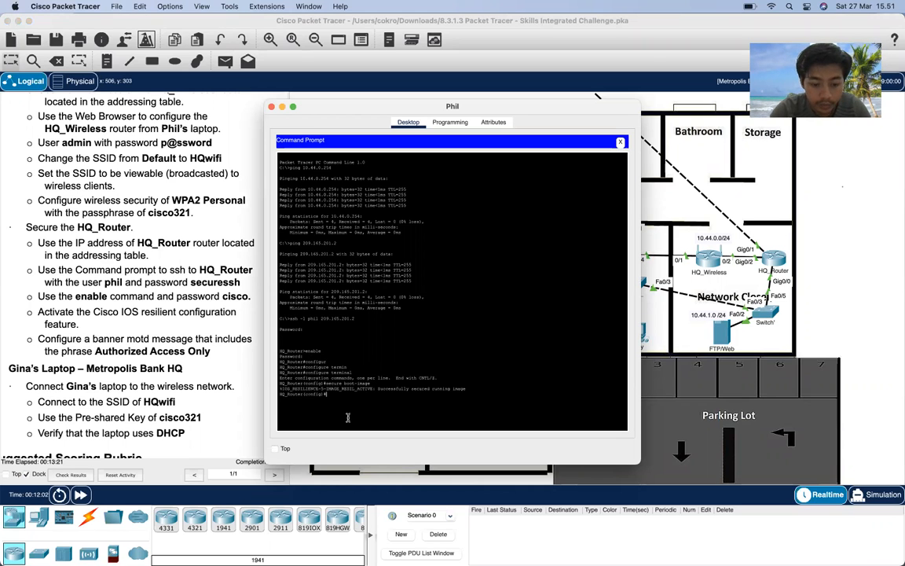
text(secure boot)
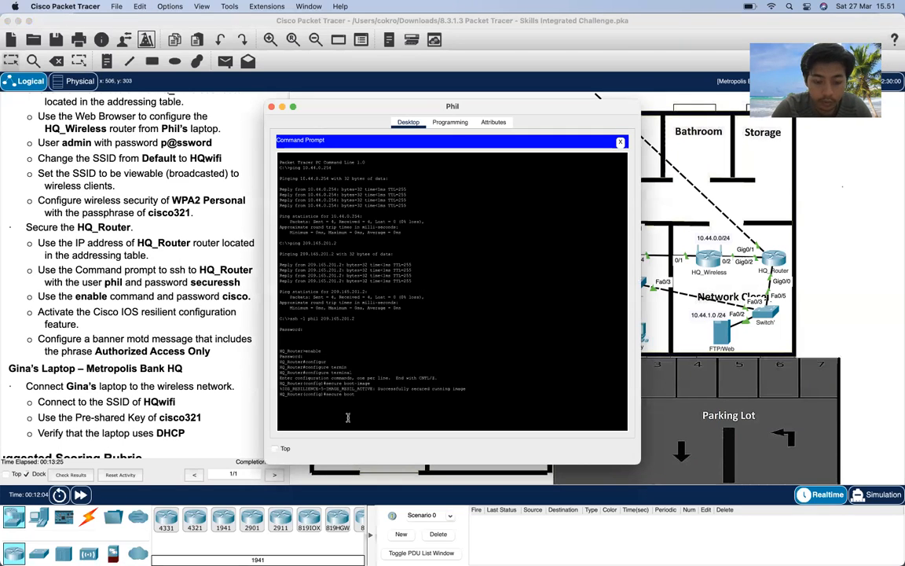
text(-config)
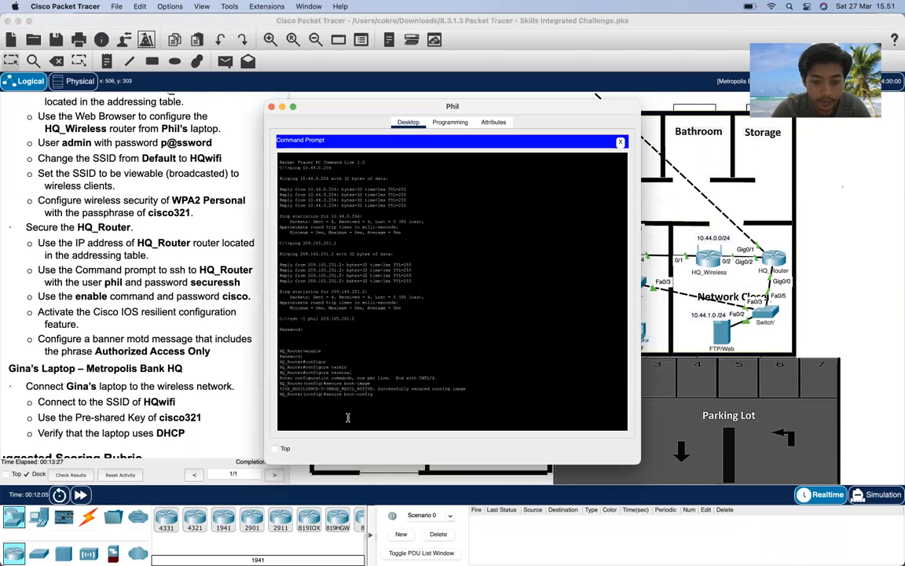
key(Return)
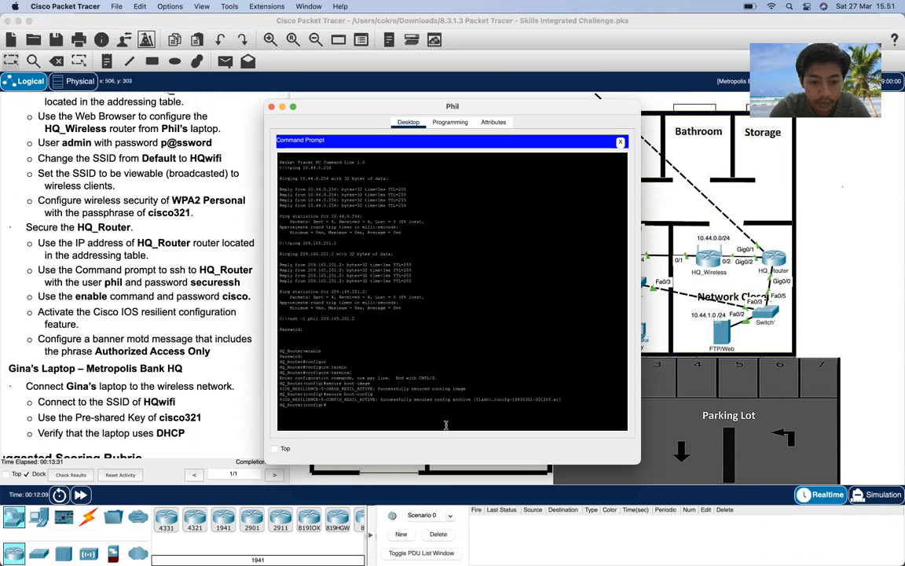
- Leave configuration mode and check the archive with 'show secure bootset'
text(end)
key(Return)
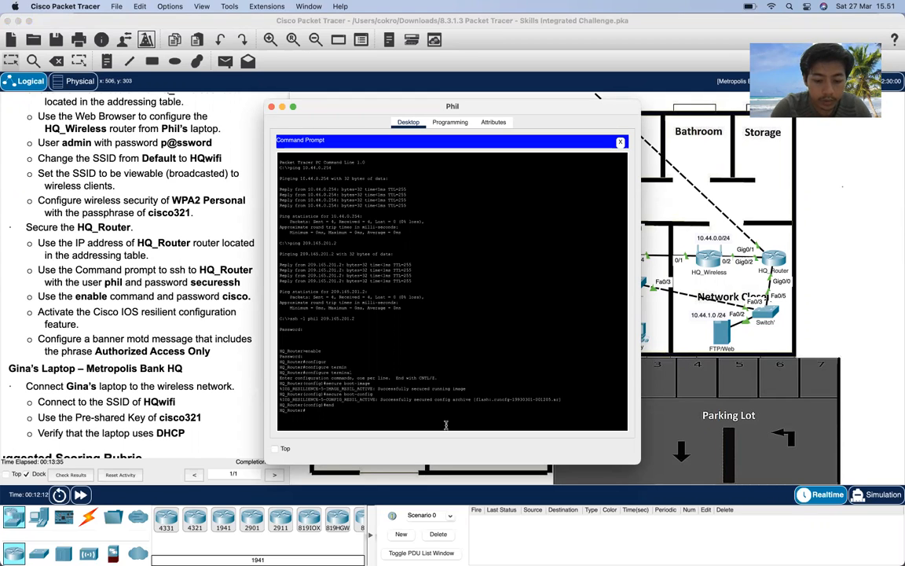
text(show )
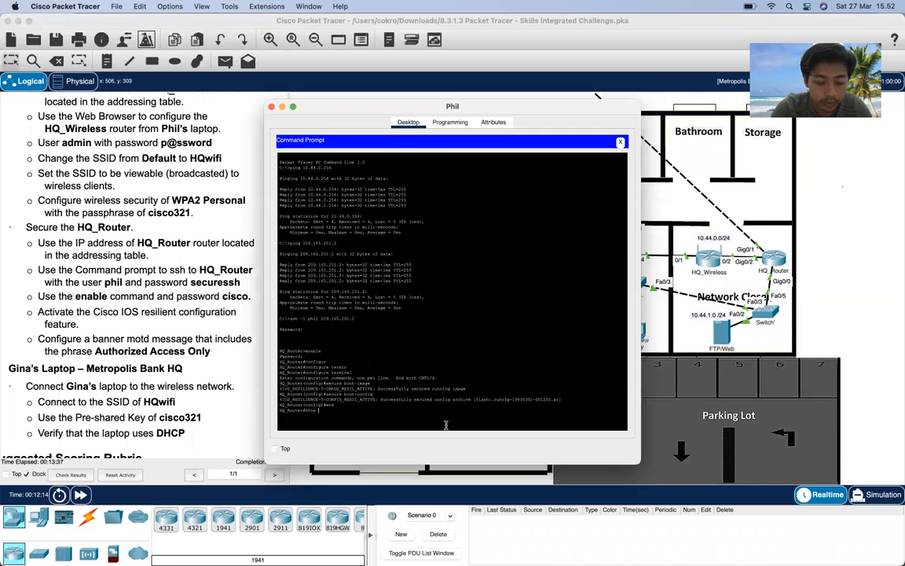
text(se)
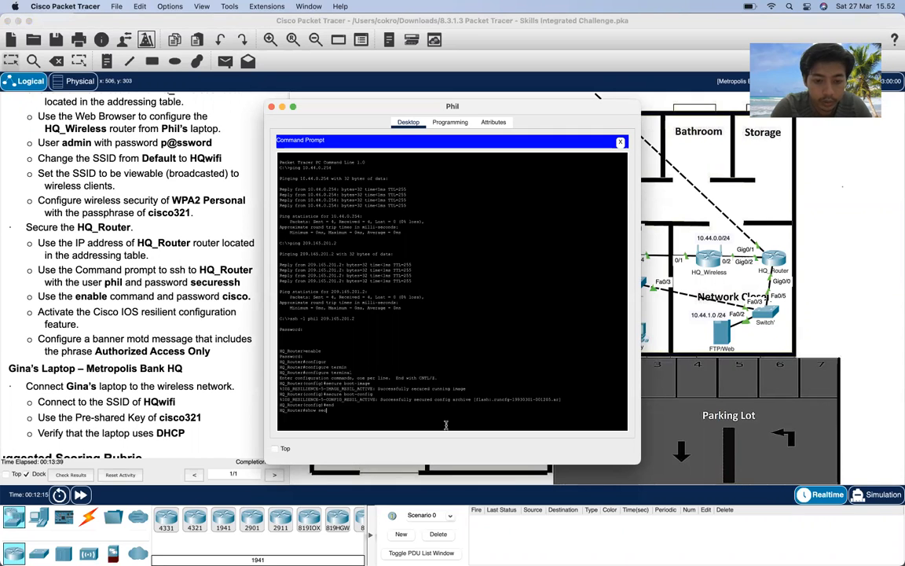
text(cure bootset)
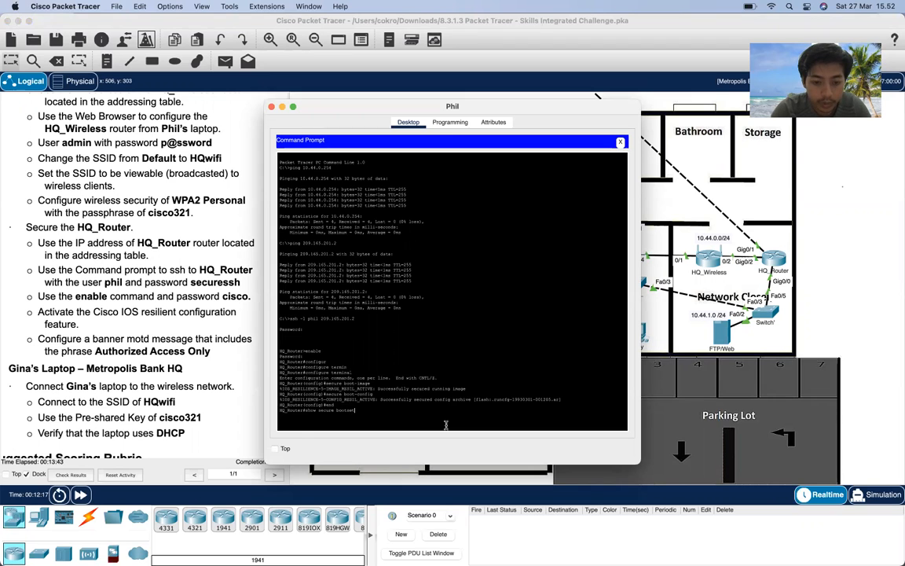
key(Return)
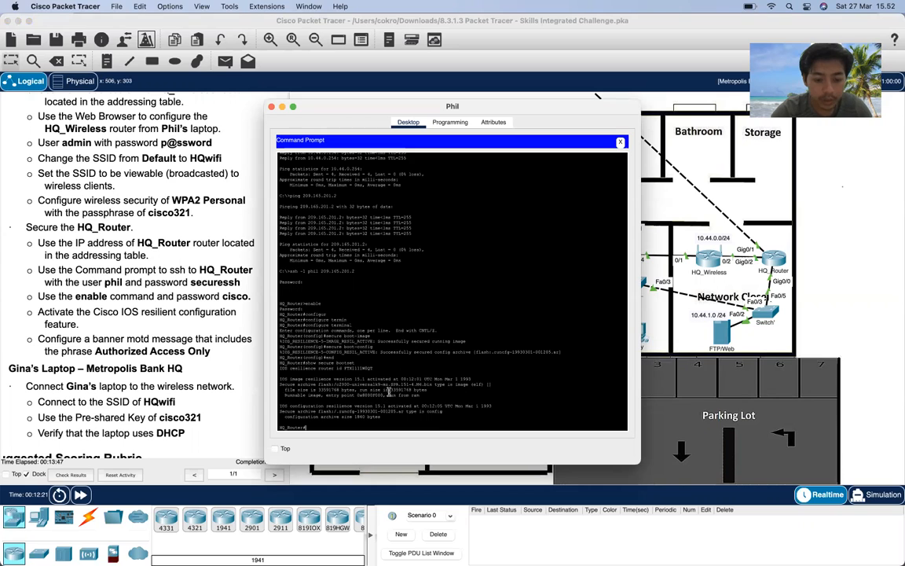
- Reload HQ_Router, declining to save the configuration
text(relo)
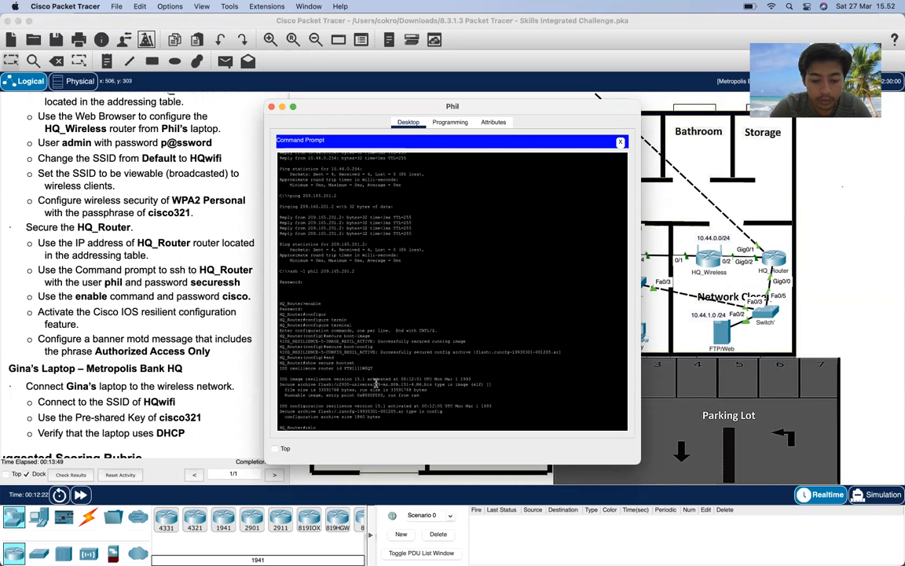
text(ad)
key(Return)
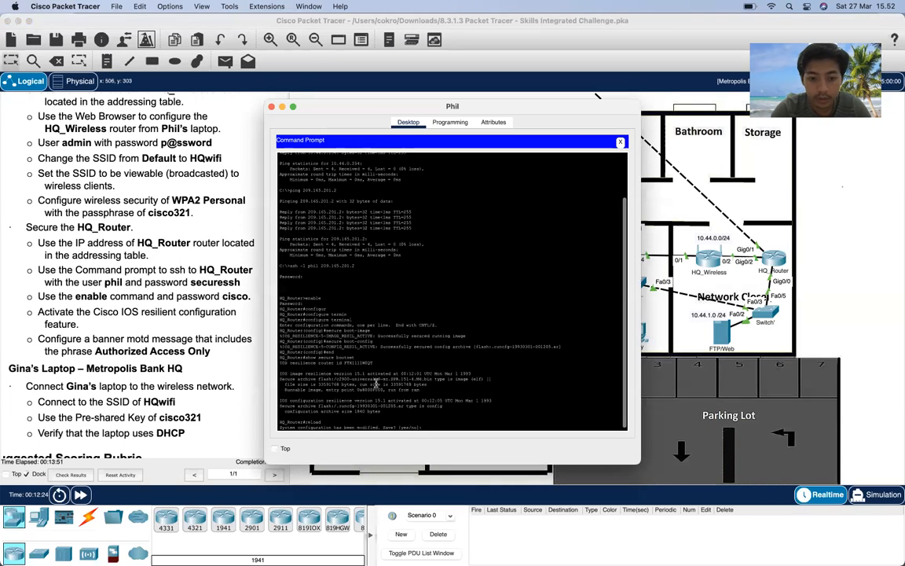
text(no)
key(Return)
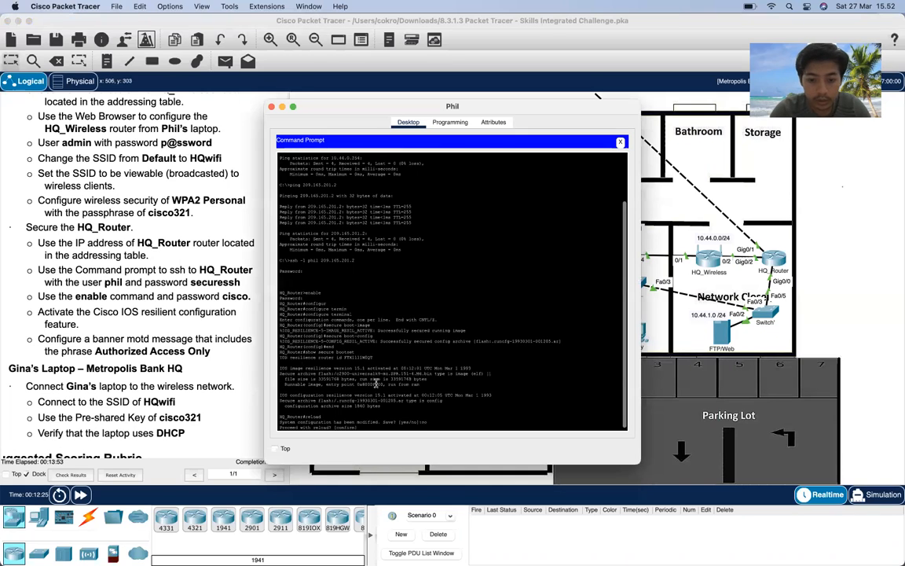
key(Return)
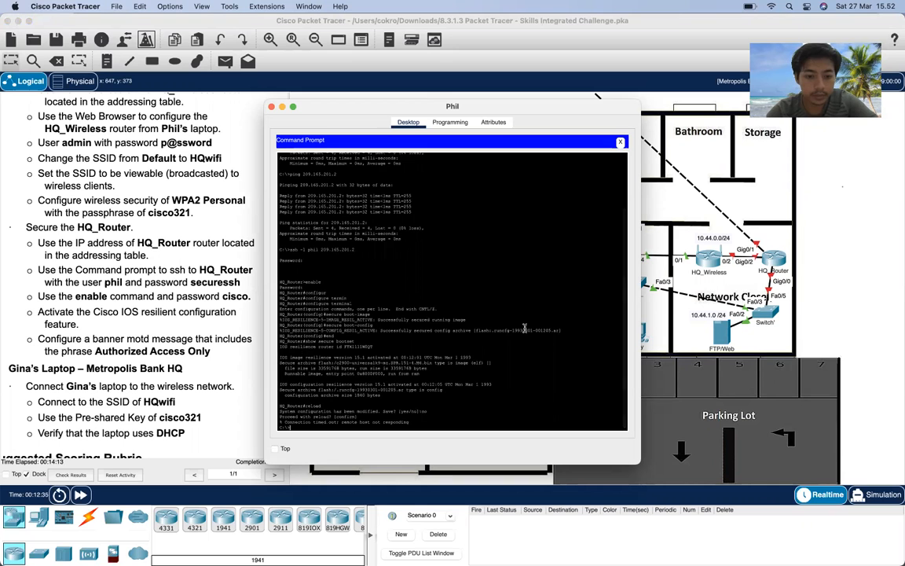
drag(529, 110, 553, 110)
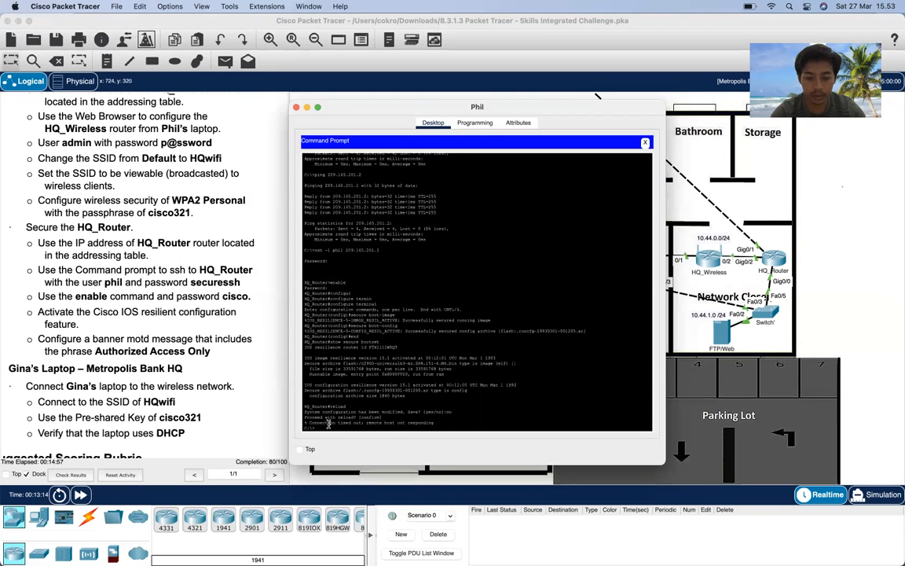
key(Up)
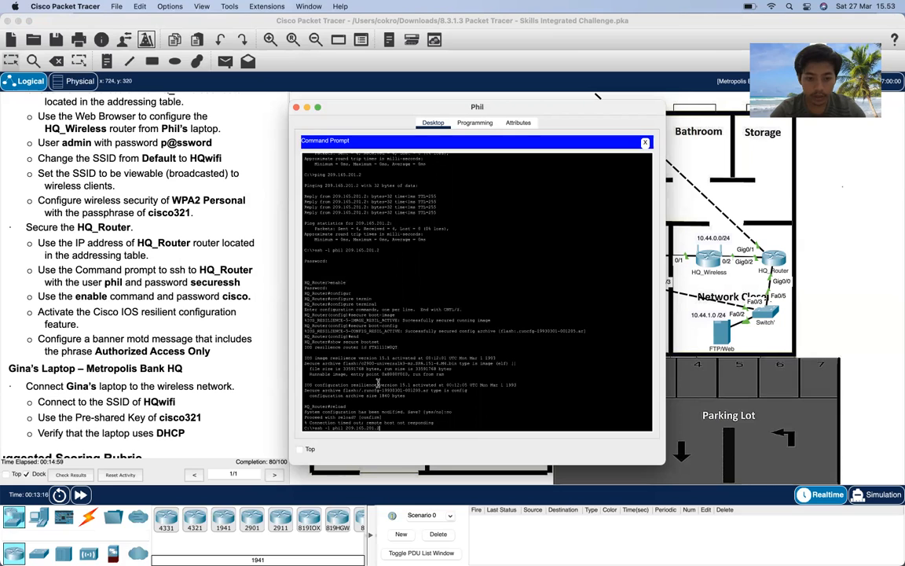
- Rerun the SSH login to 209.165.201.2 and enable privileged mode with its password
key(Return)
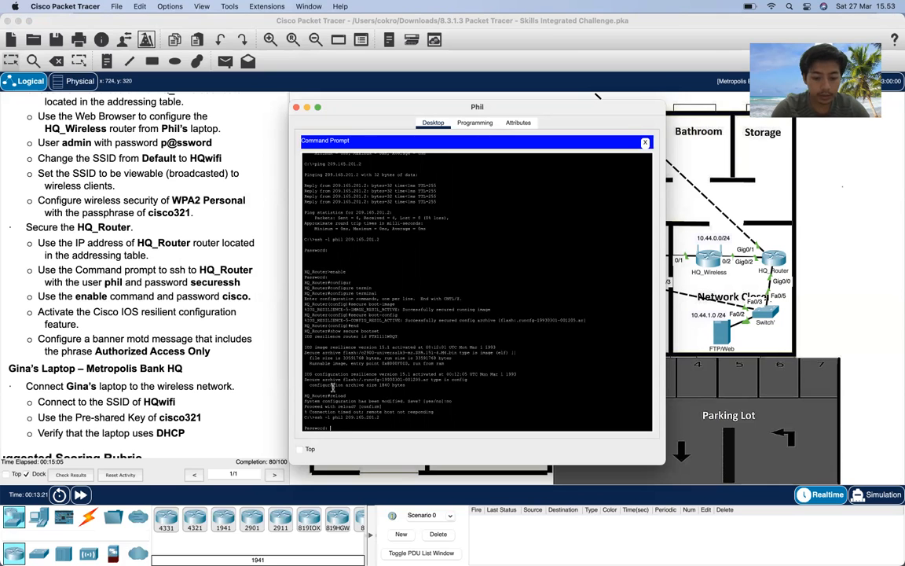
key(Return)
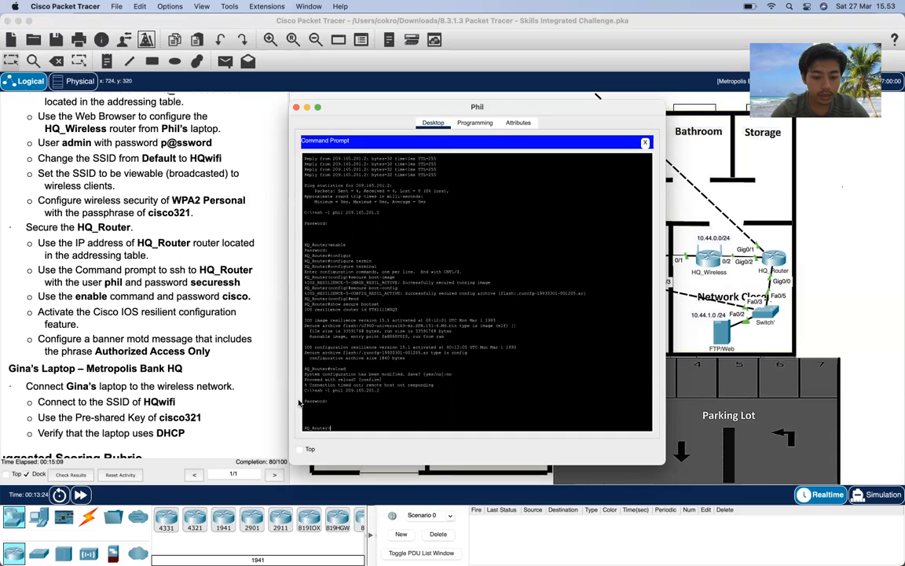
text(enable)
key(Return)
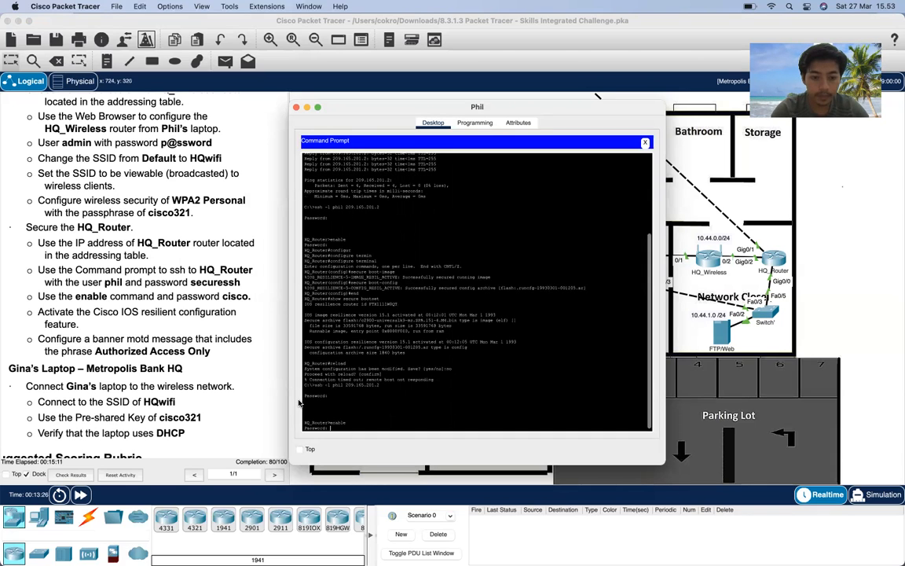
text(cisco)
key(Return)
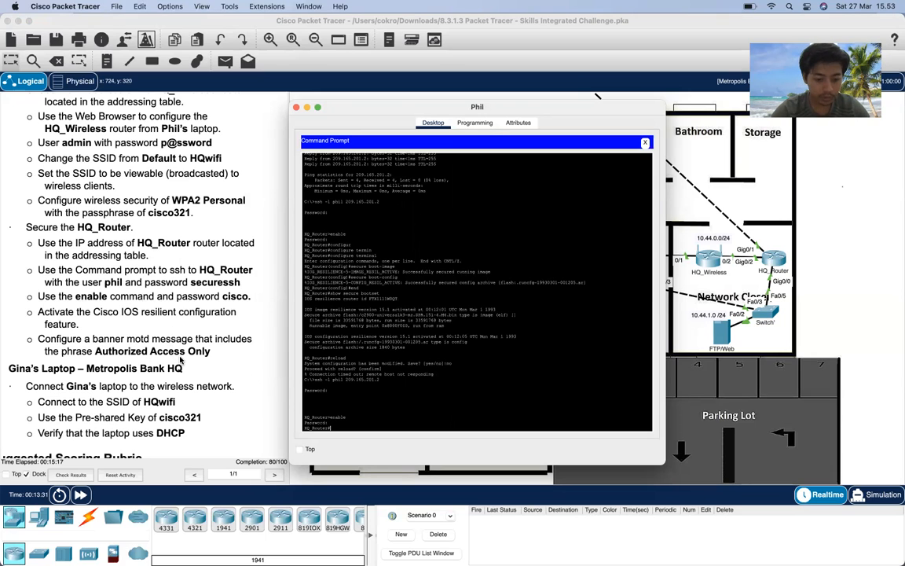
- Enter global configuration mode with 'configure terminal'
text(config)
key(Tab)
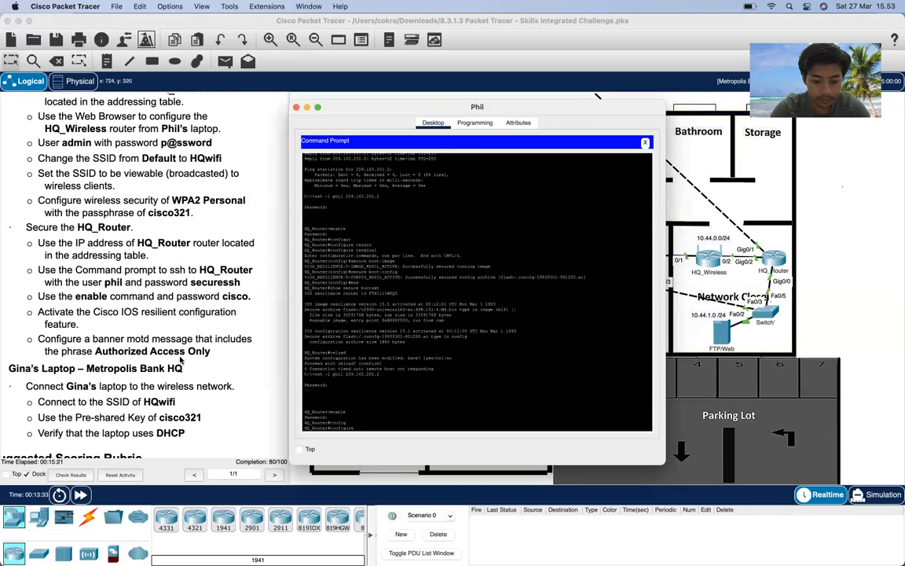
text(terminal)
key(Tab)
key(Return)
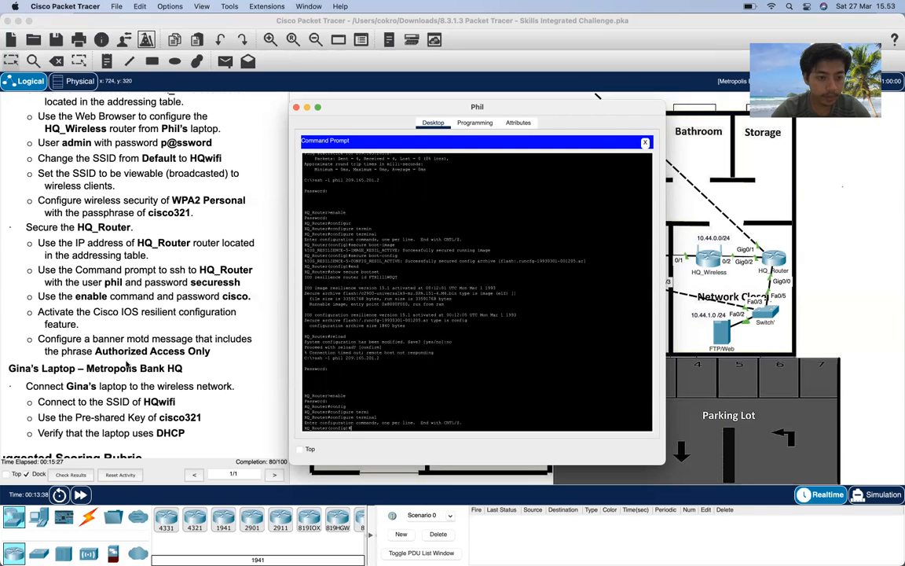
- Start the banner motd and type 'Authorized Access Only' with a '======' line
text(banner motd)
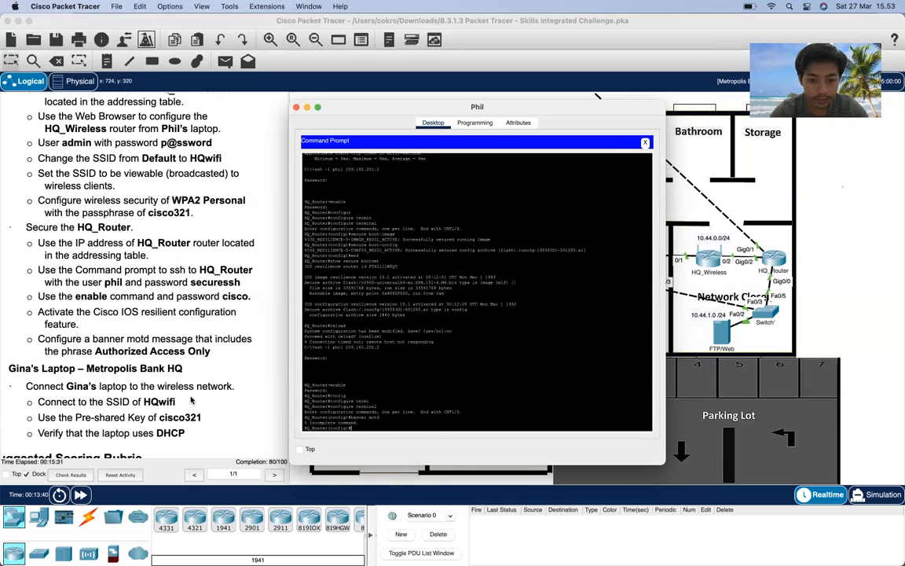
key(Up)
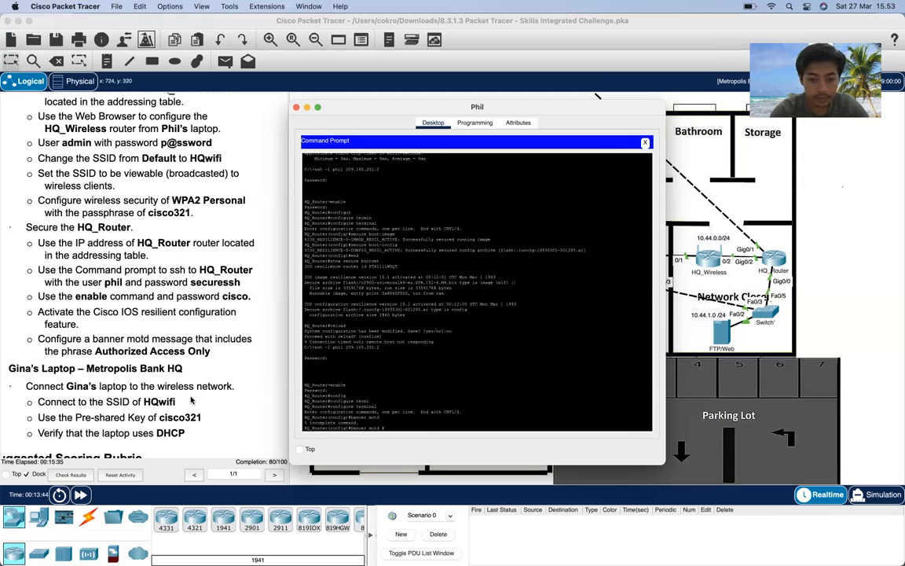
key(Return)
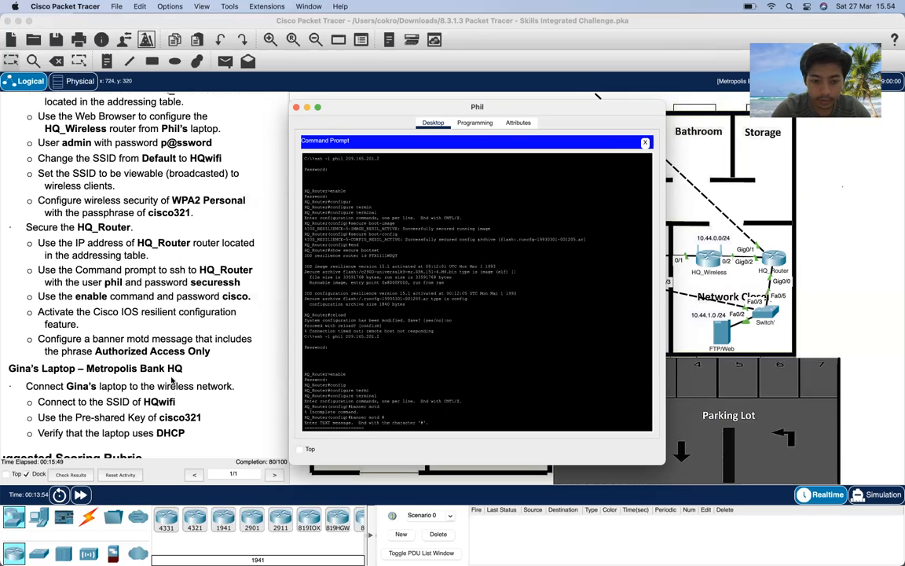
key(Return)
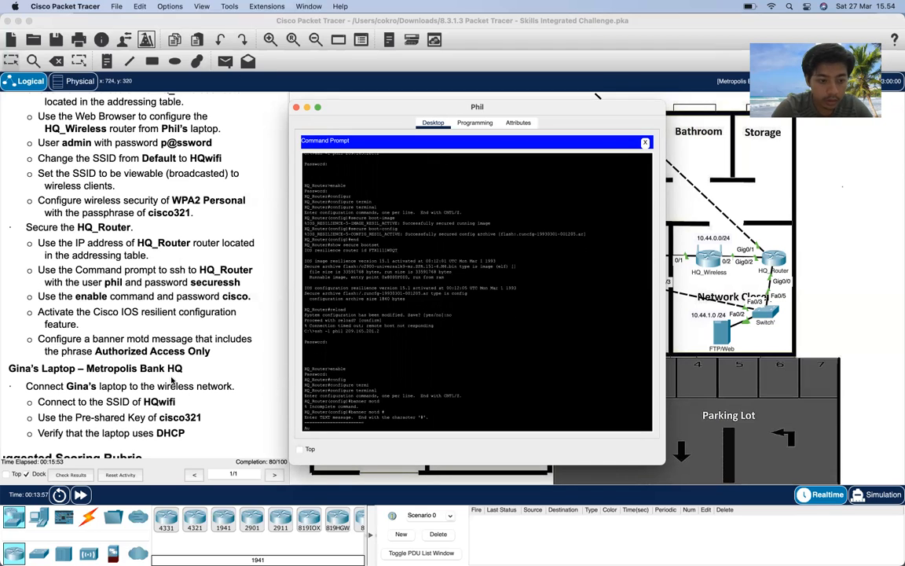
text(Authorized Access Only)
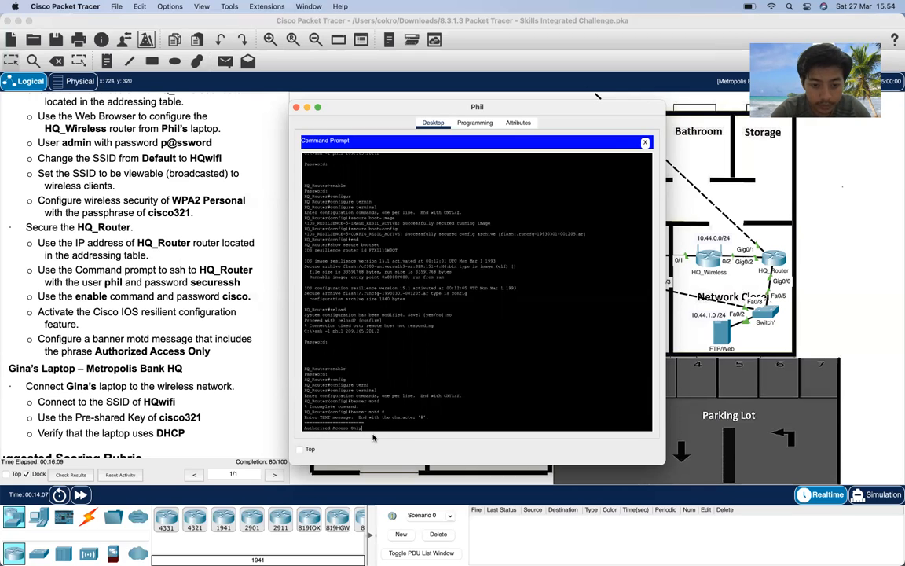
key(Return)
text(===)
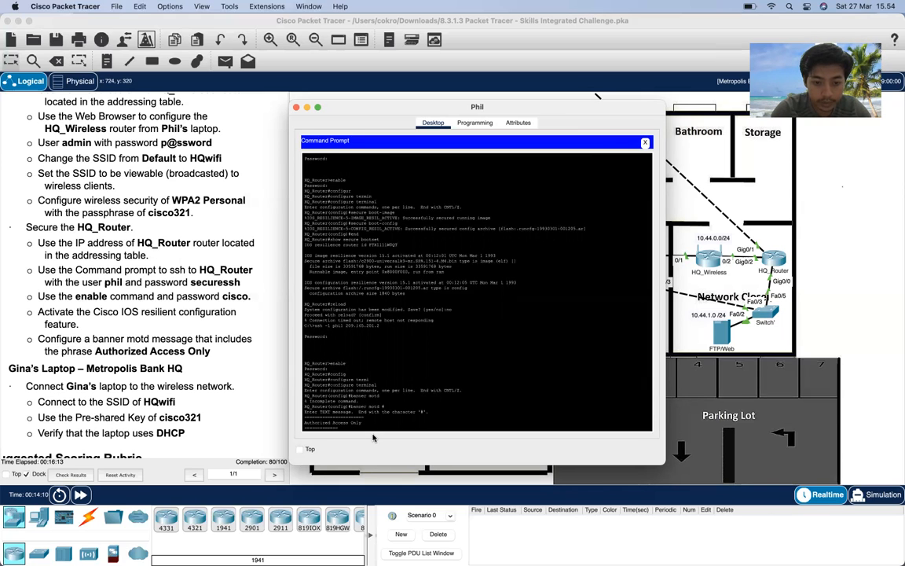
text(===========)
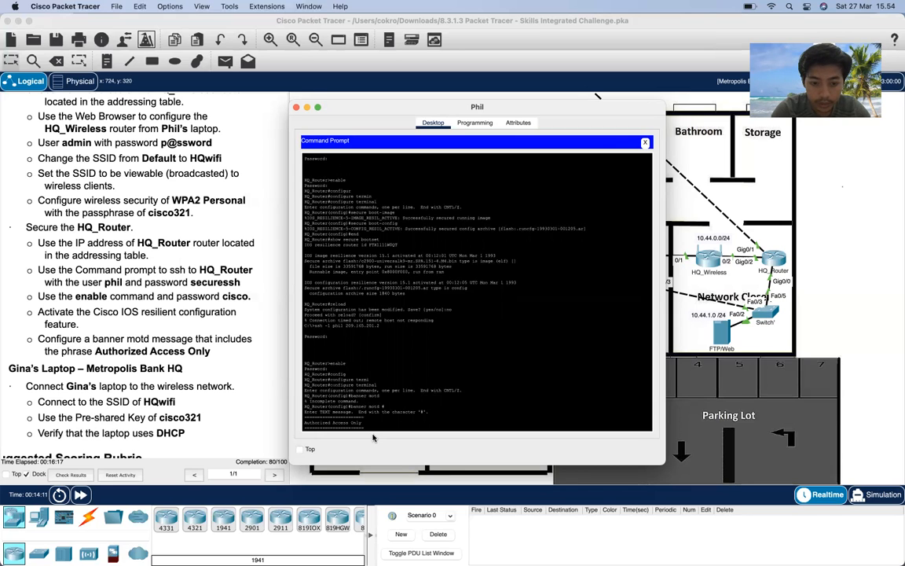
- Close the banner with '#', then 'end' configuration and 'quit' the session
key(Return)
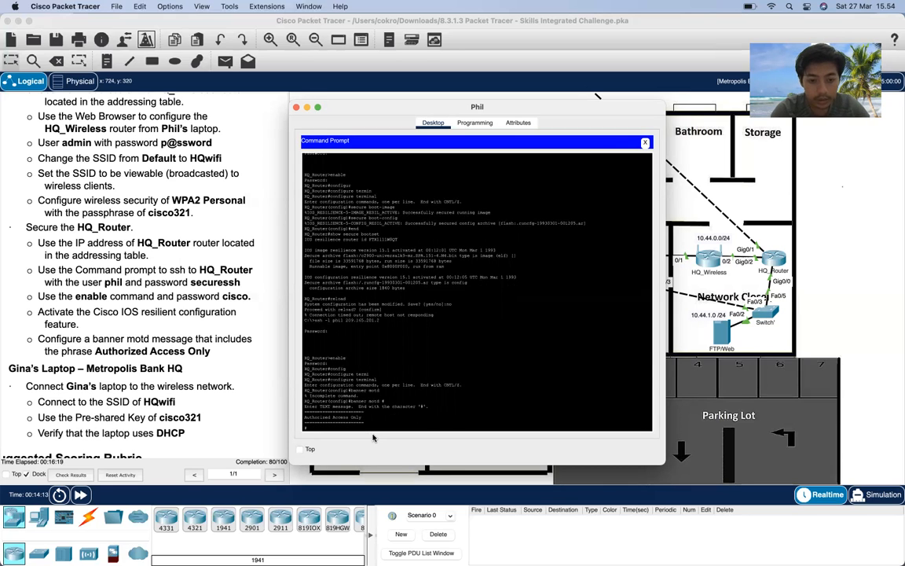
text(#)
key(Return)
text(en)
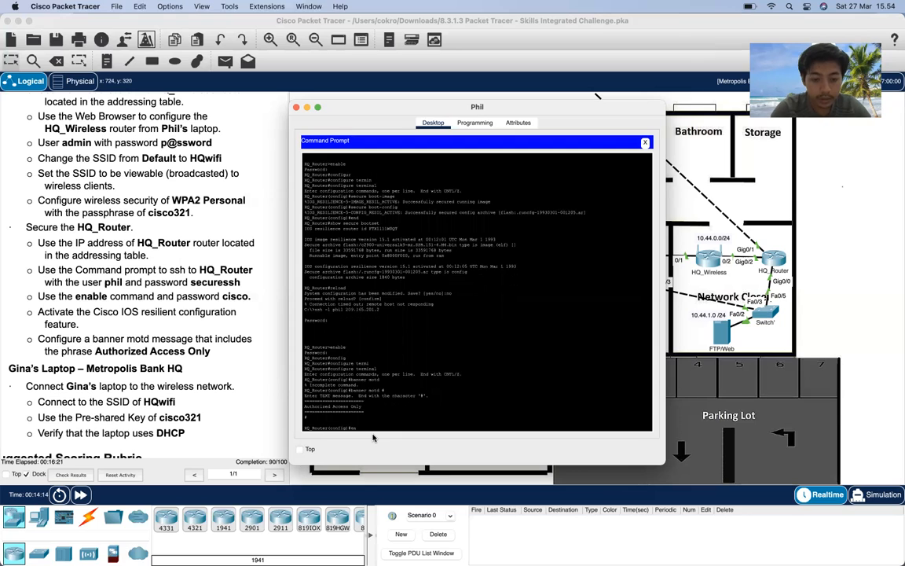
text(d)
key(Return)
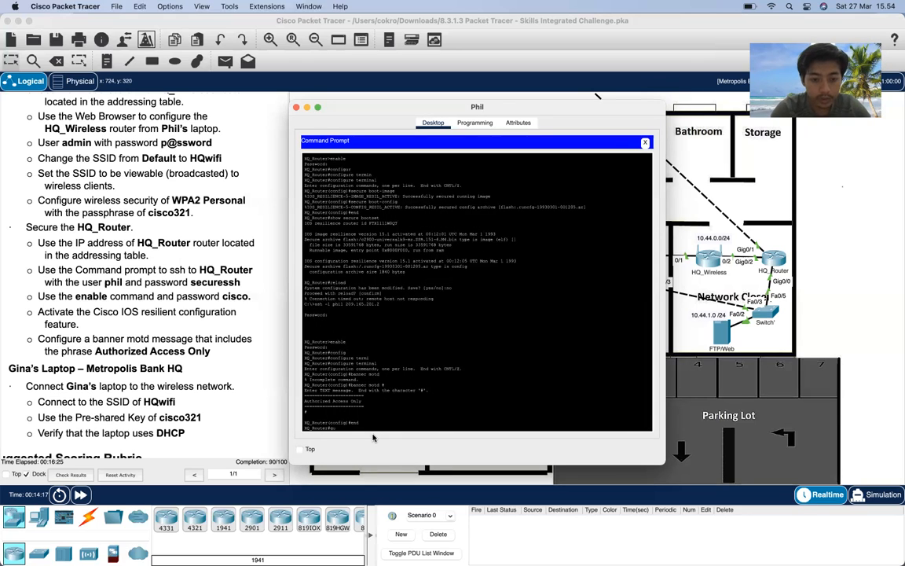
text(quit)
key(Return)
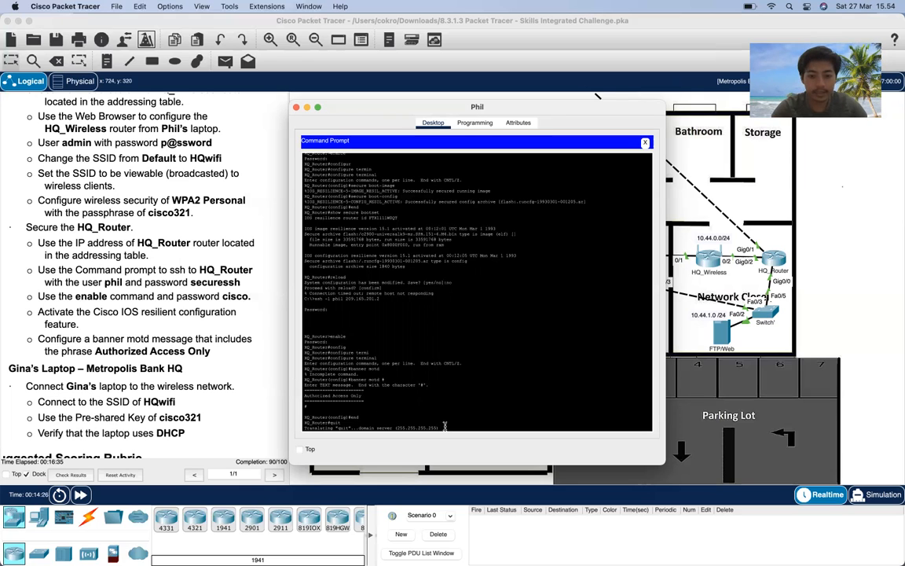
- Exit and reconnect over SSH to HQ_Router to see the Authorized Access Only banner, then exit
scroll(419, 404, down, 1)
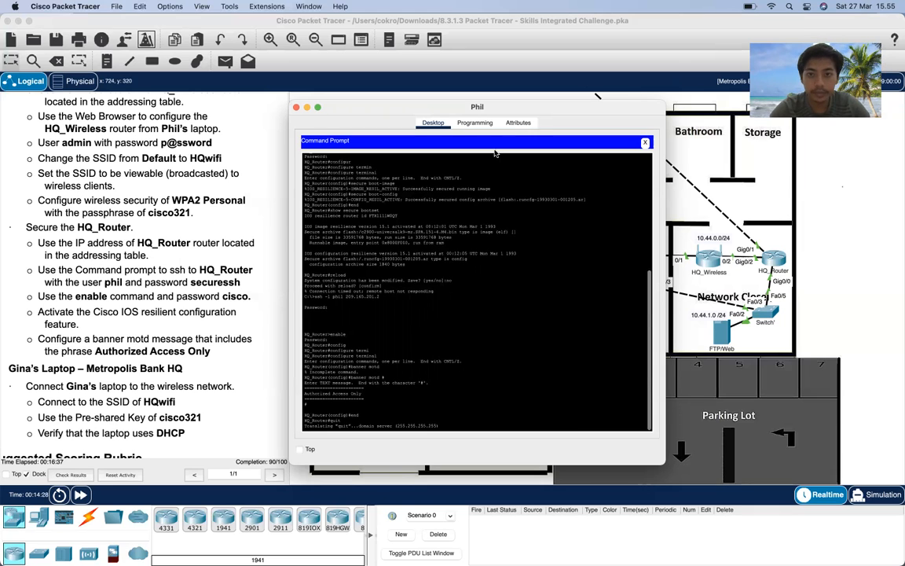
drag(519, 109, 543, 80)
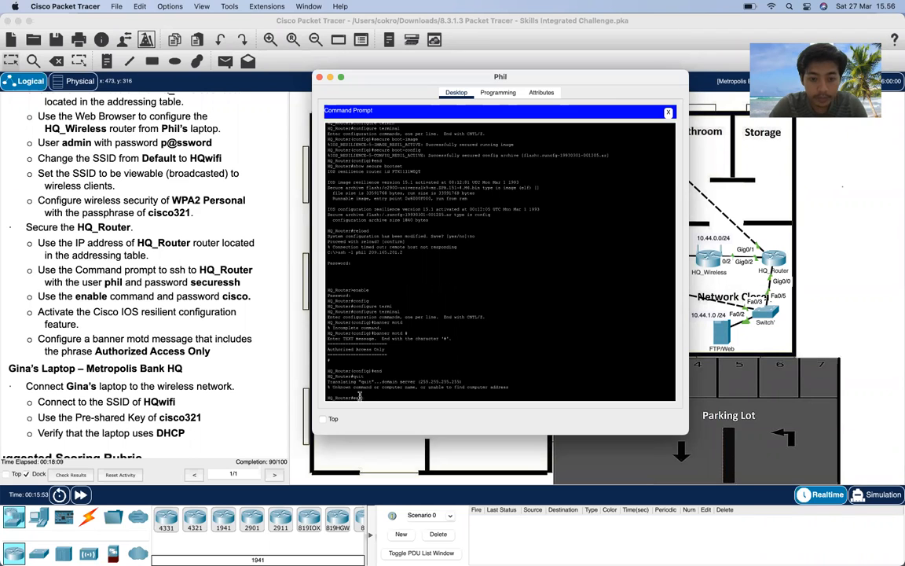
text(exit)
key(Return)
key(Up)
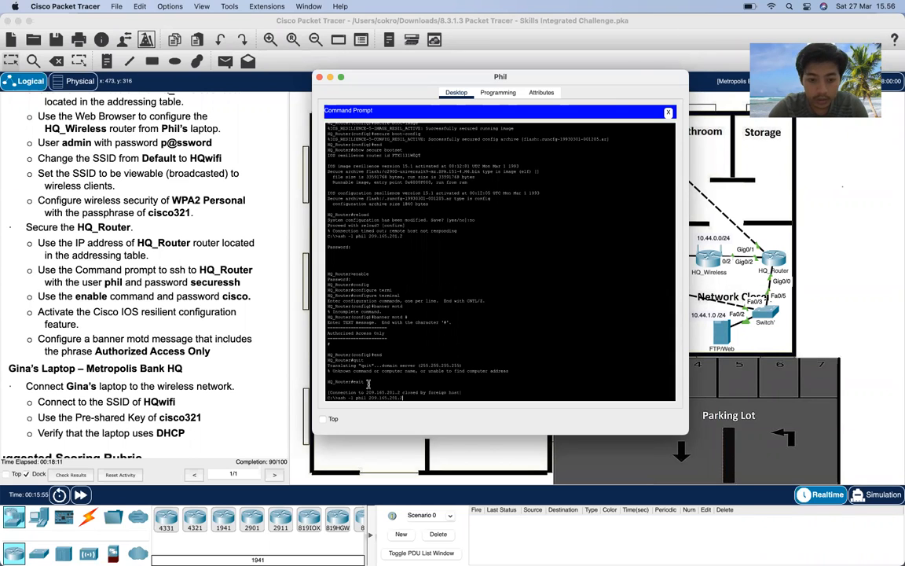
key(Return)
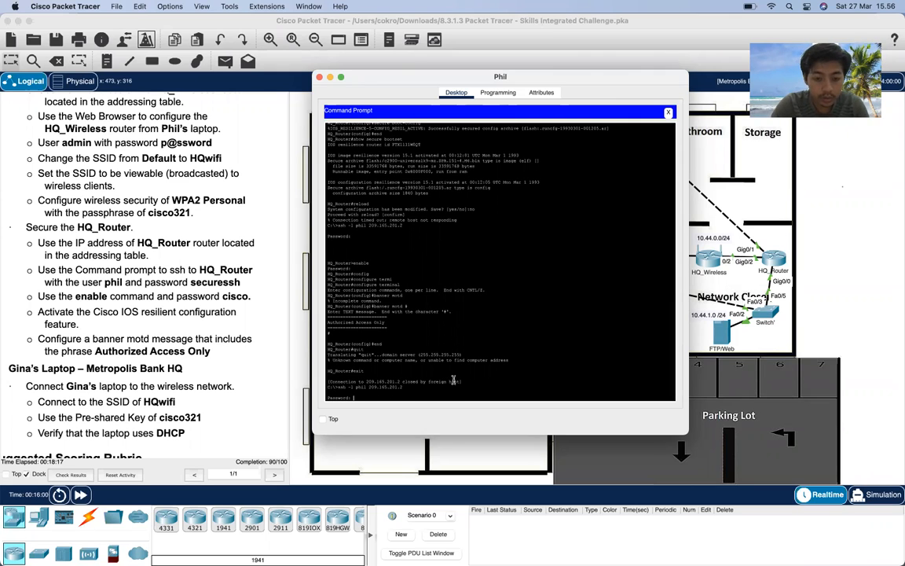
key(Return)
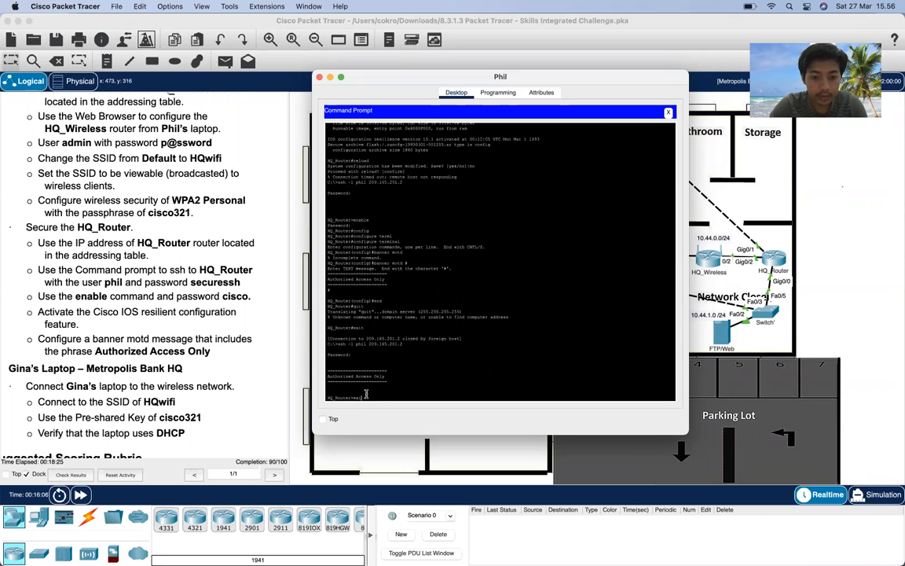
text(exit)
key(Return)
- Close Phil's Command Prompt window to return to the floor plan
scroll(120, 287, down, 2)
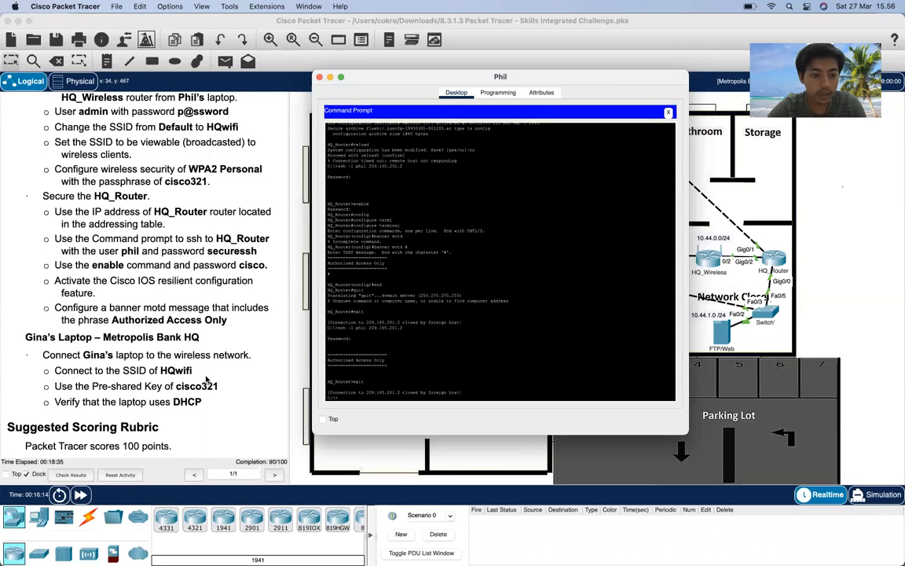
scroll(207, 382, down, 1)
scroll(207, 381, up, 1)
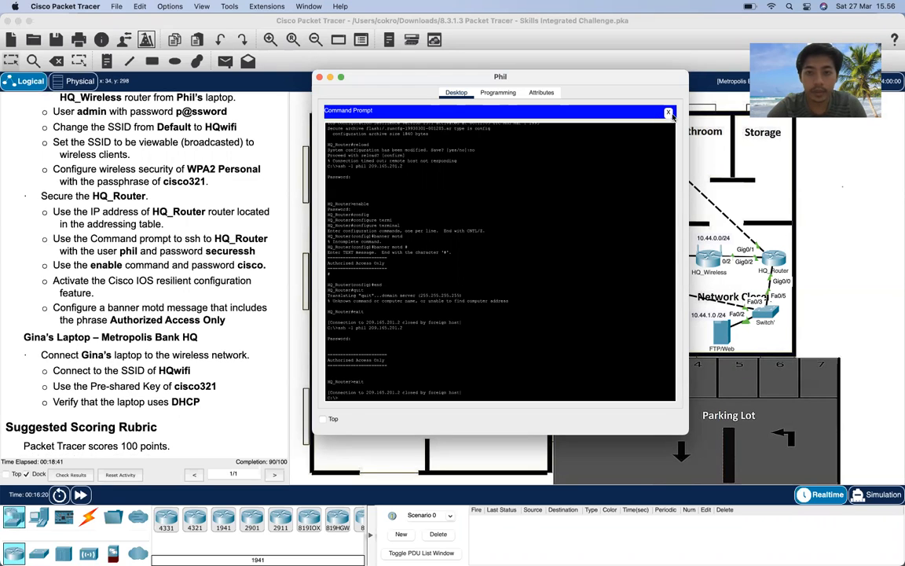
click(668, 113)
click(319, 76)
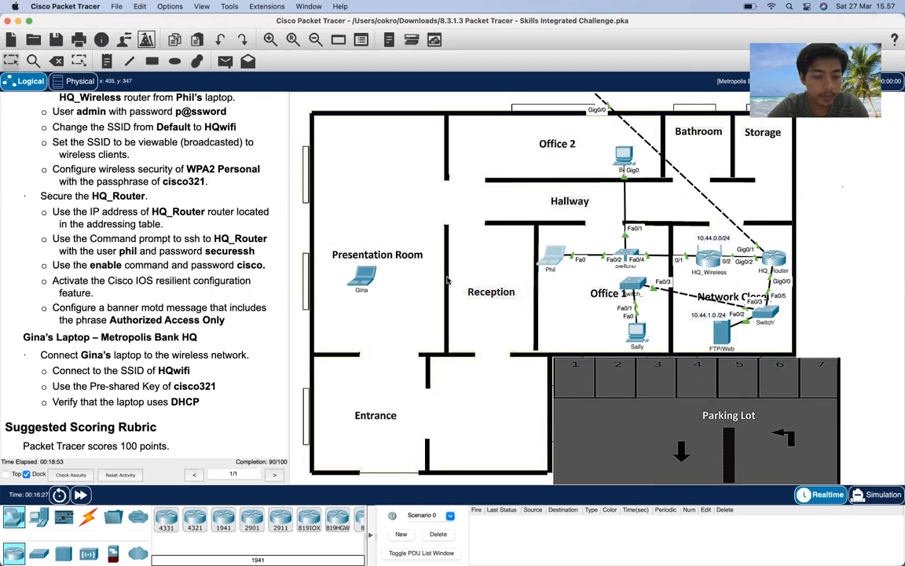
click(362, 275)
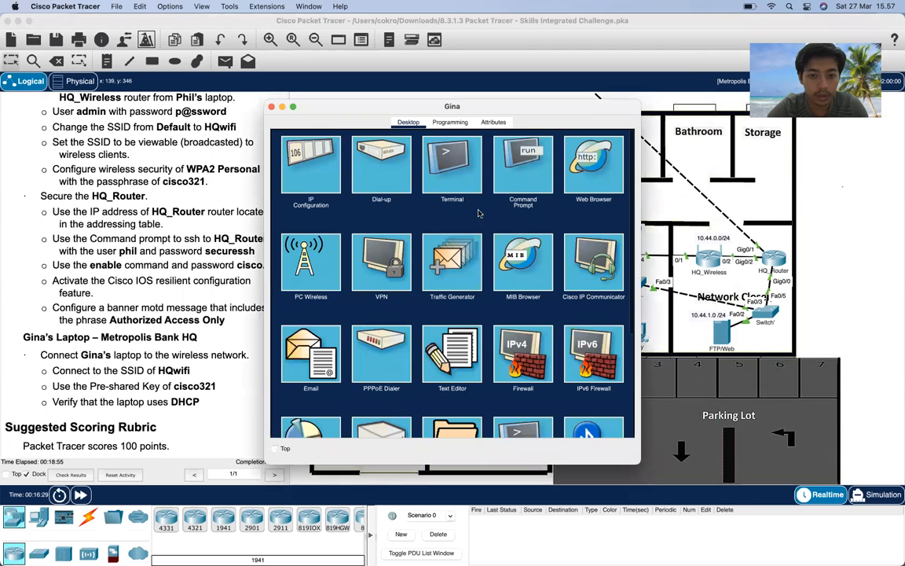
click(307, 280)
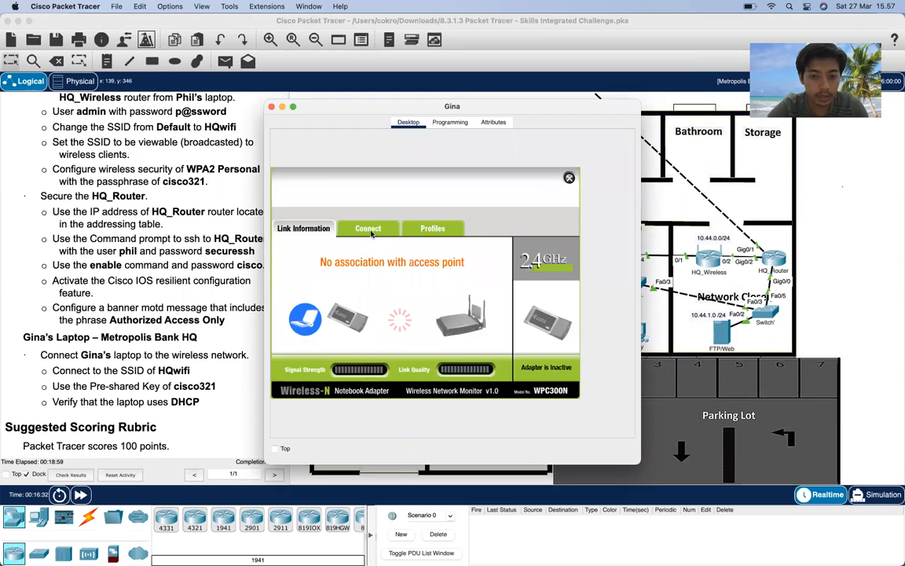
click(370, 229)
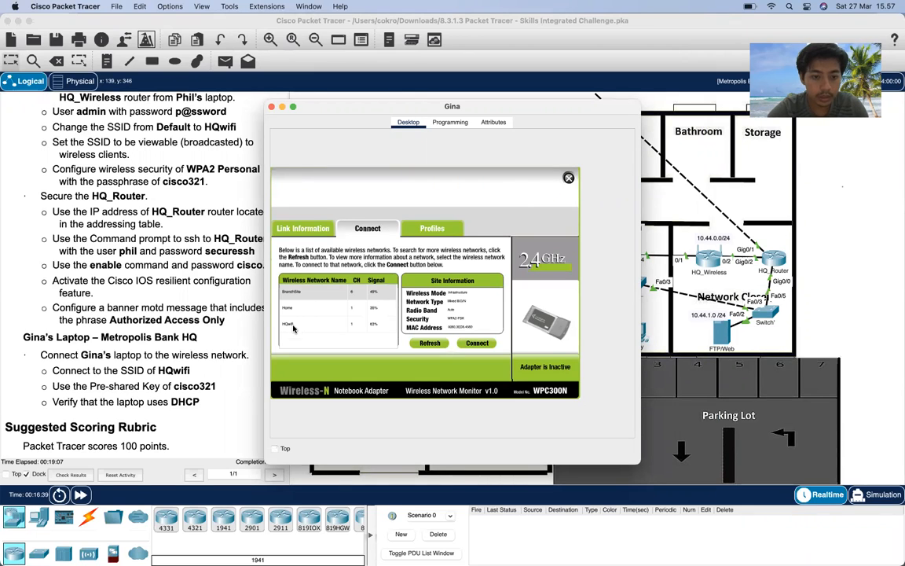
click(293, 326)
click(478, 344)
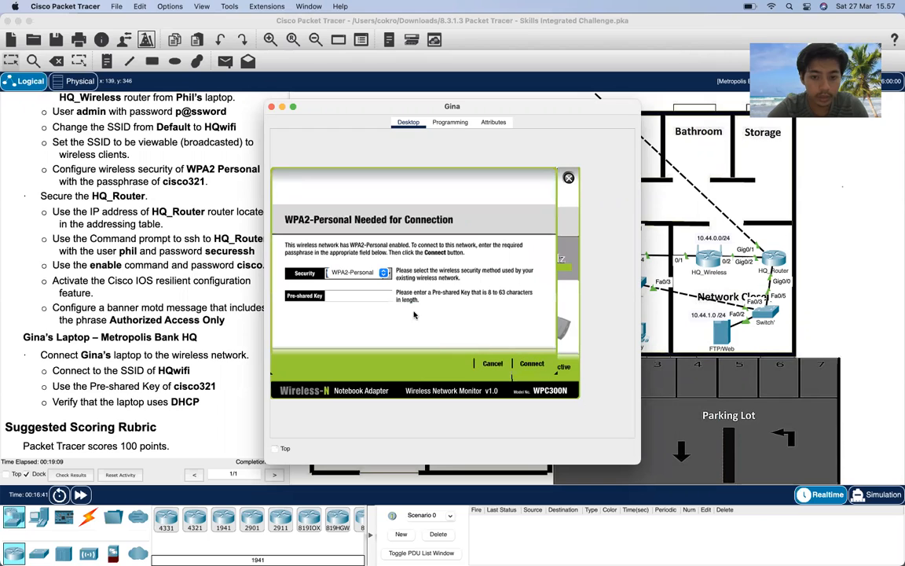
click(331, 297)
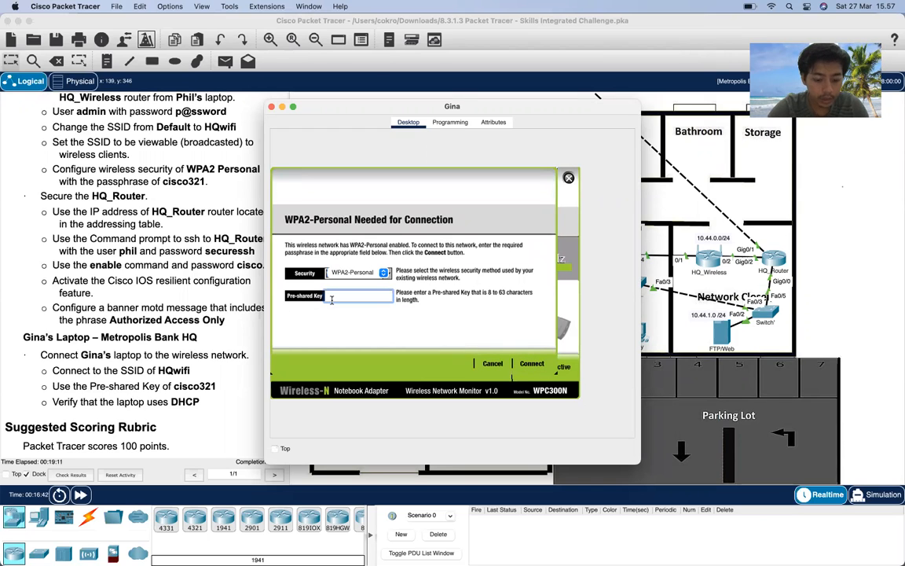
text(cisco321)
click(531, 363)
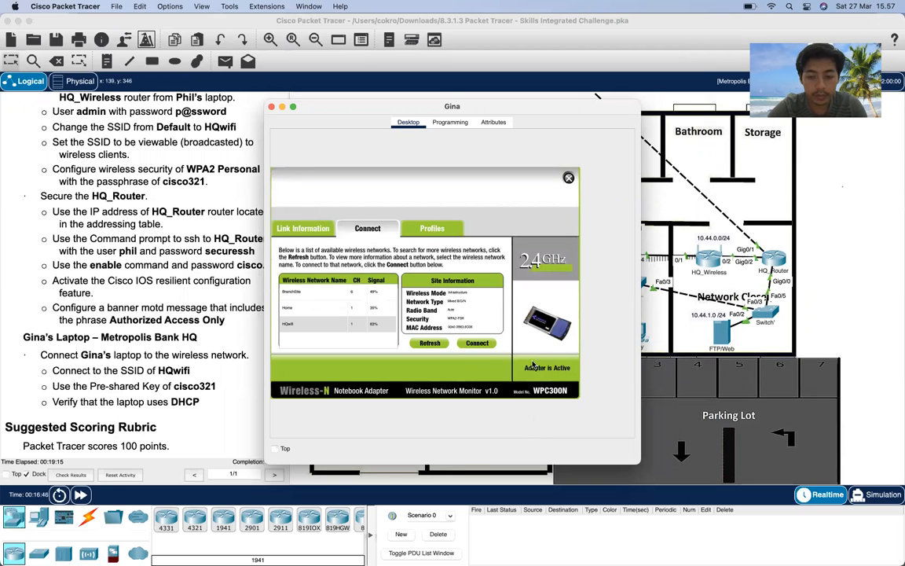
drag(520, 106, 488, 348)
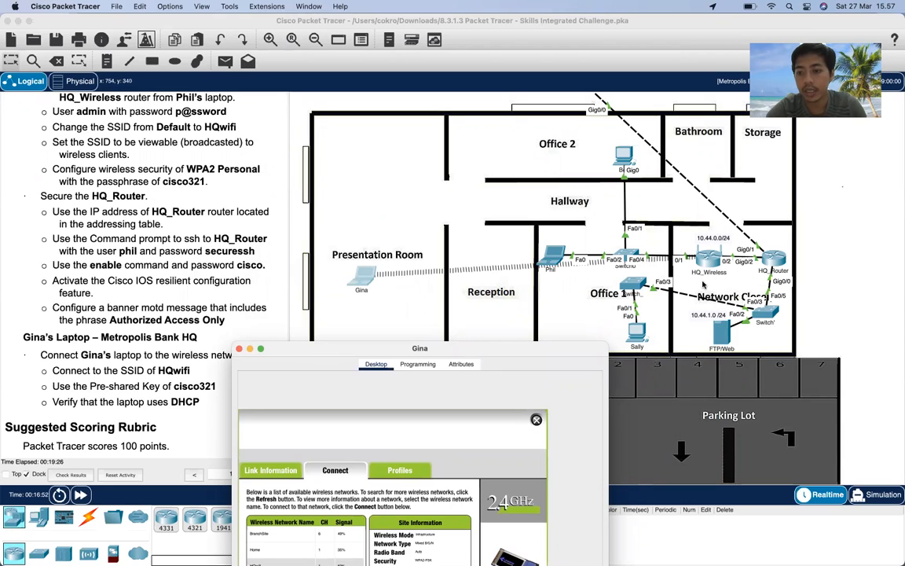
drag(504, 359, 585, 157)
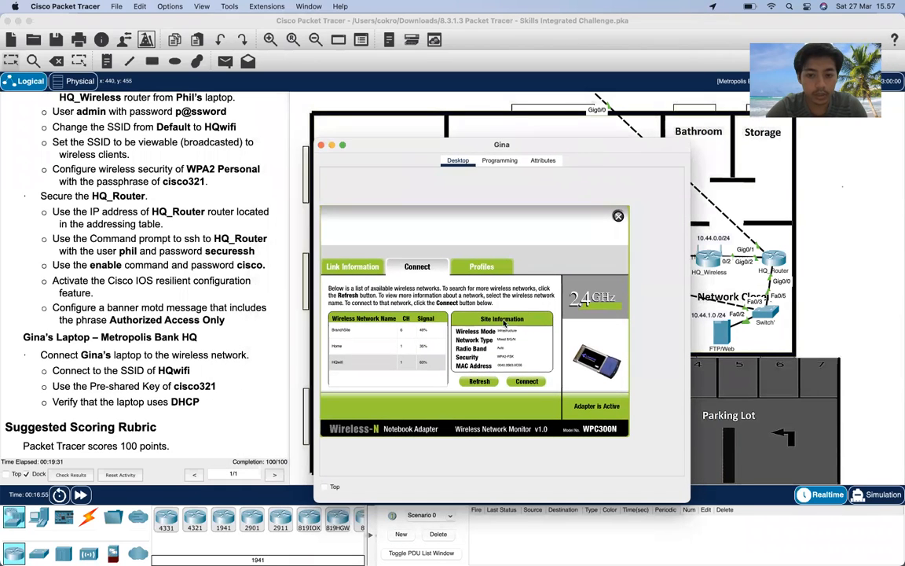
click(618, 216)
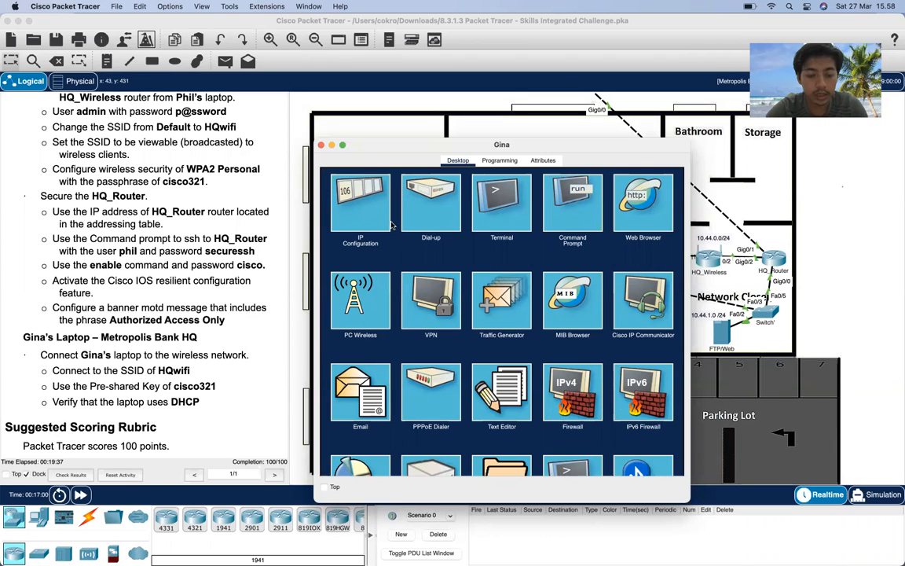
click(360, 219)
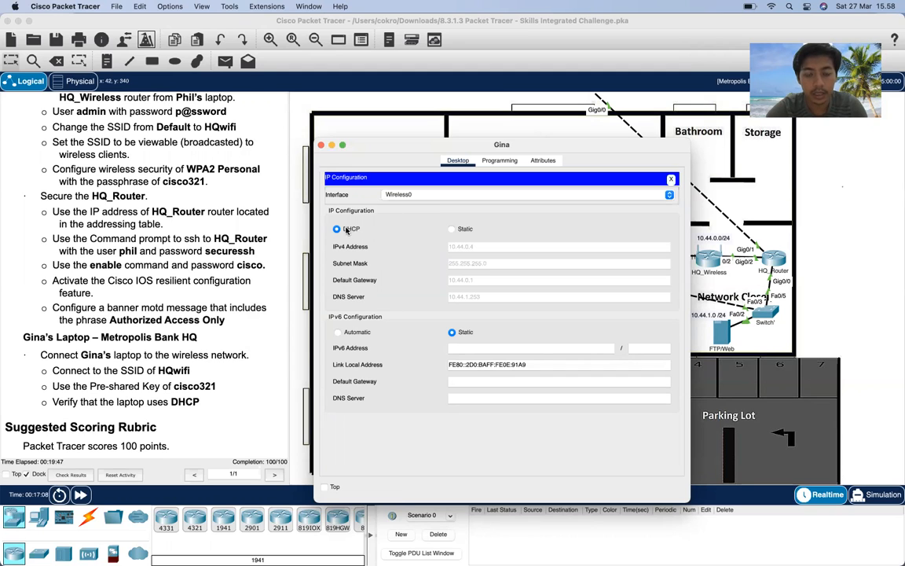
click(671, 180)
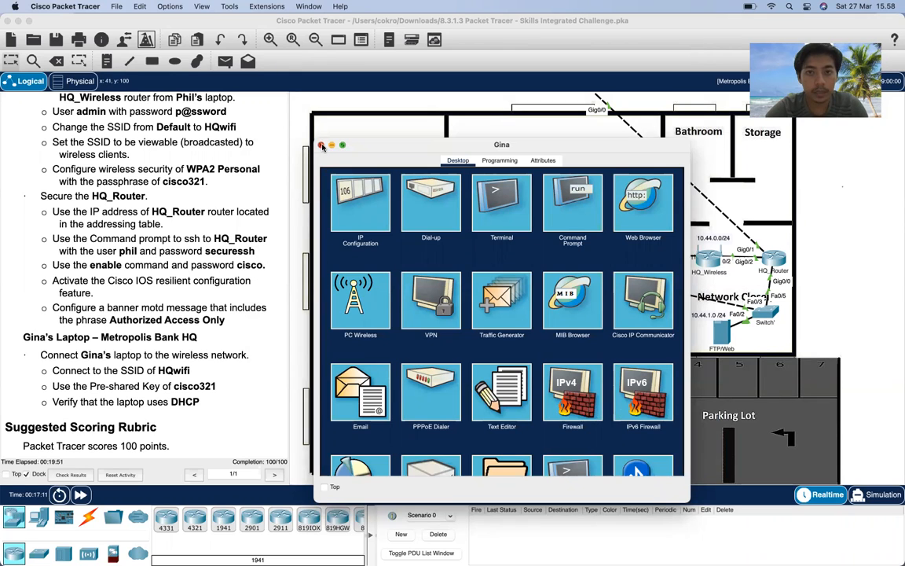
click(321, 145)
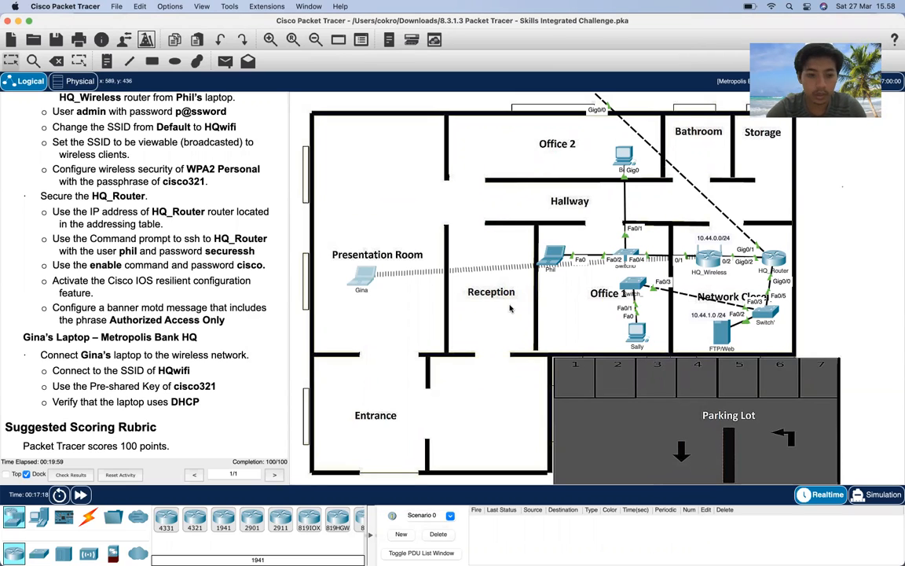
click(79, 475)
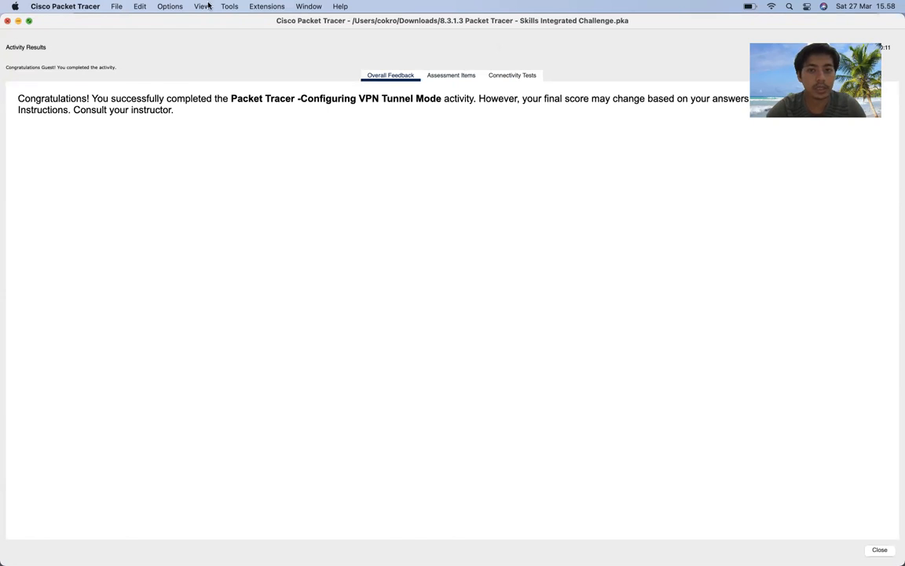
key(Escape)
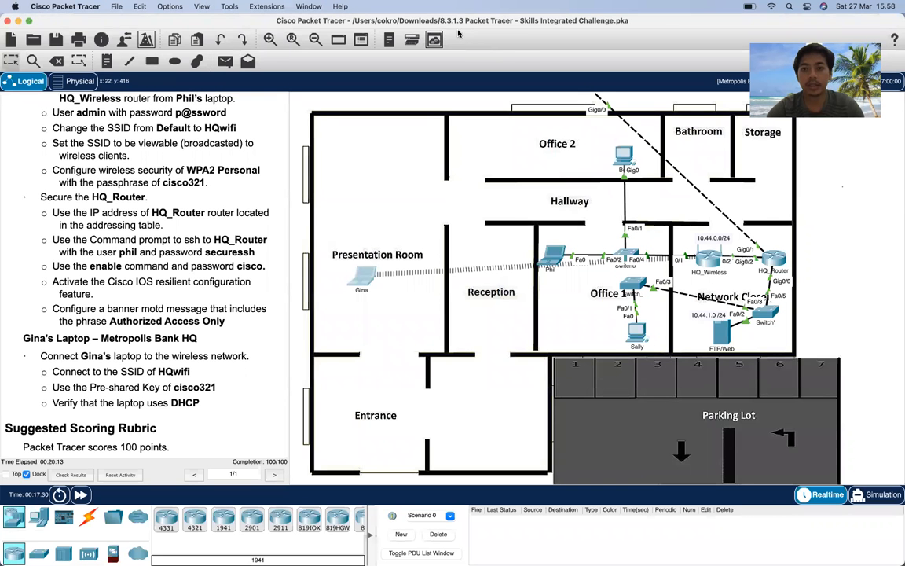